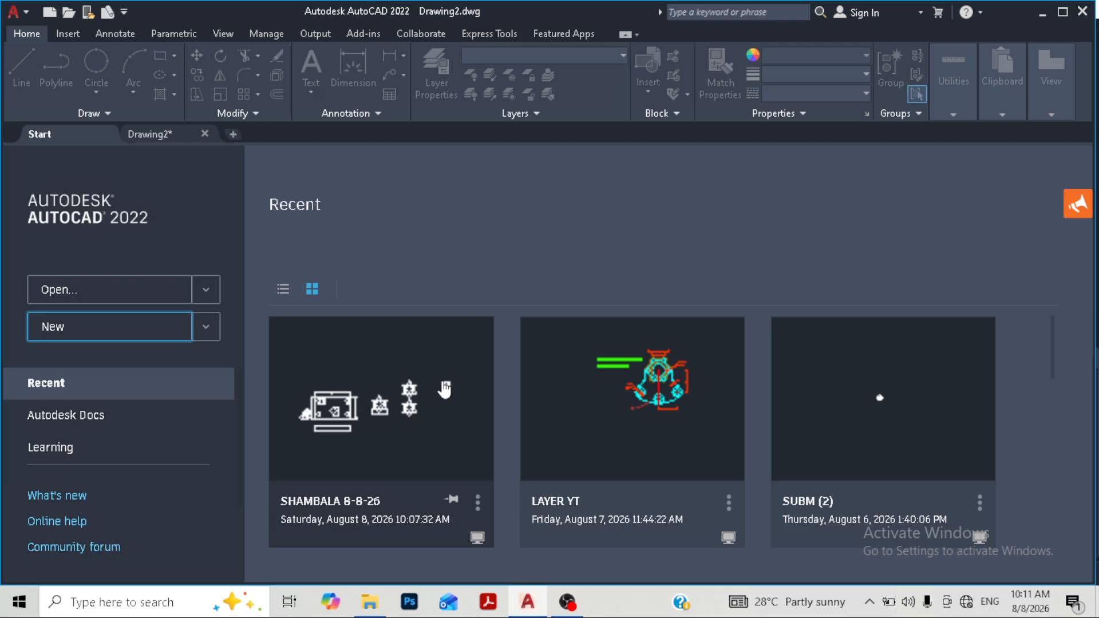
# In Drawing2, draw a circle with a radius of 30 up and to the right of the origin.
pyautogui.click(152, 137)
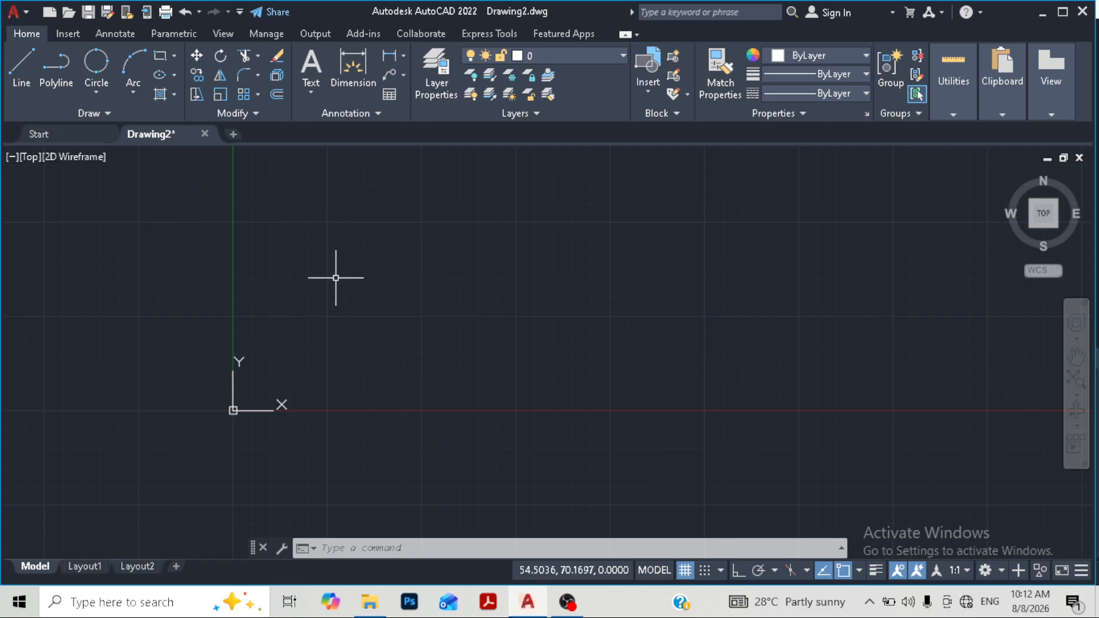
pyautogui.click(100, 93)
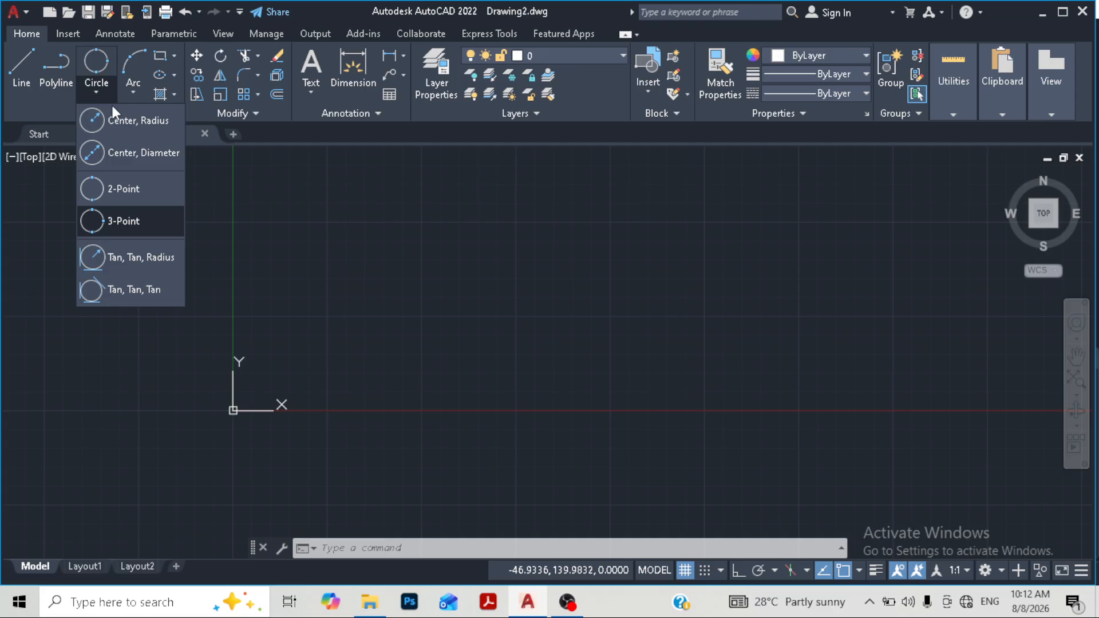
pyautogui.click(123, 119)
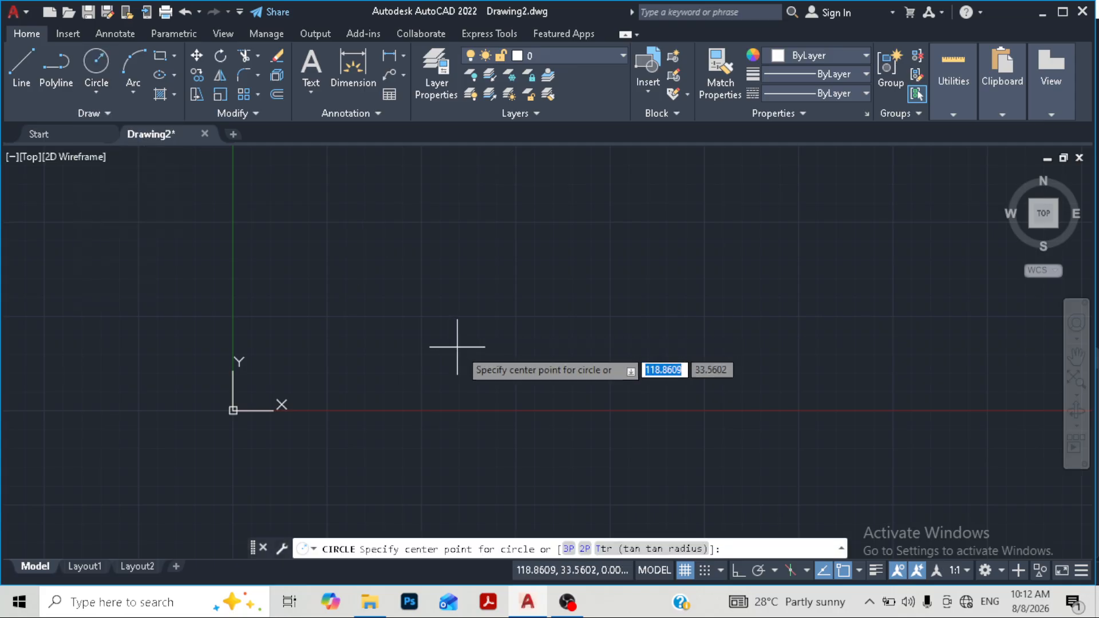
pyautogui.click(408, 295)
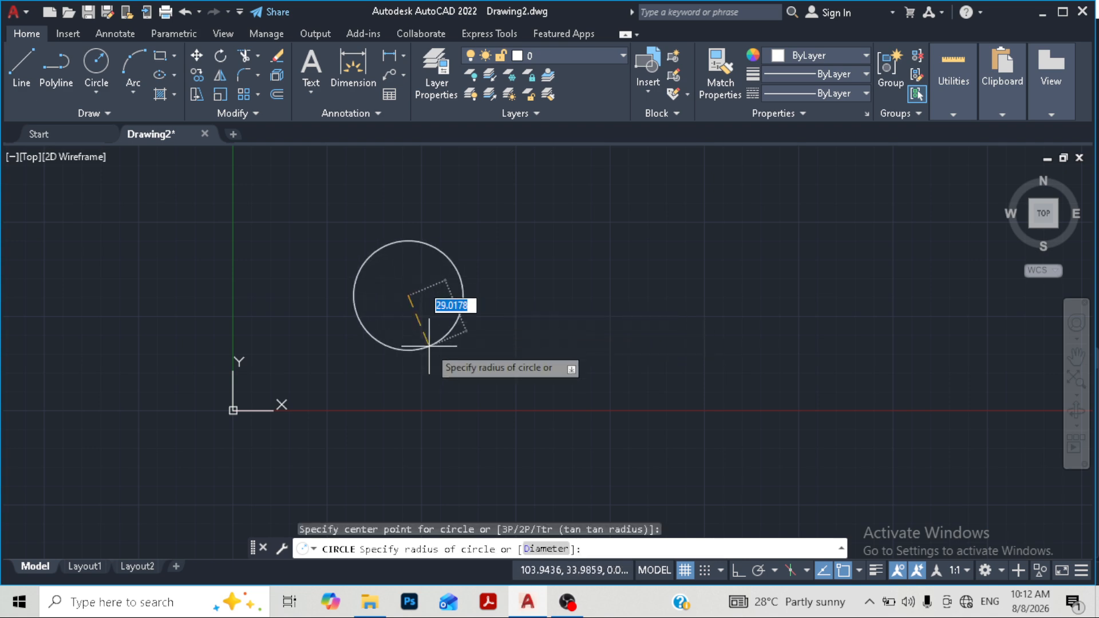
pyautogui.write('30')
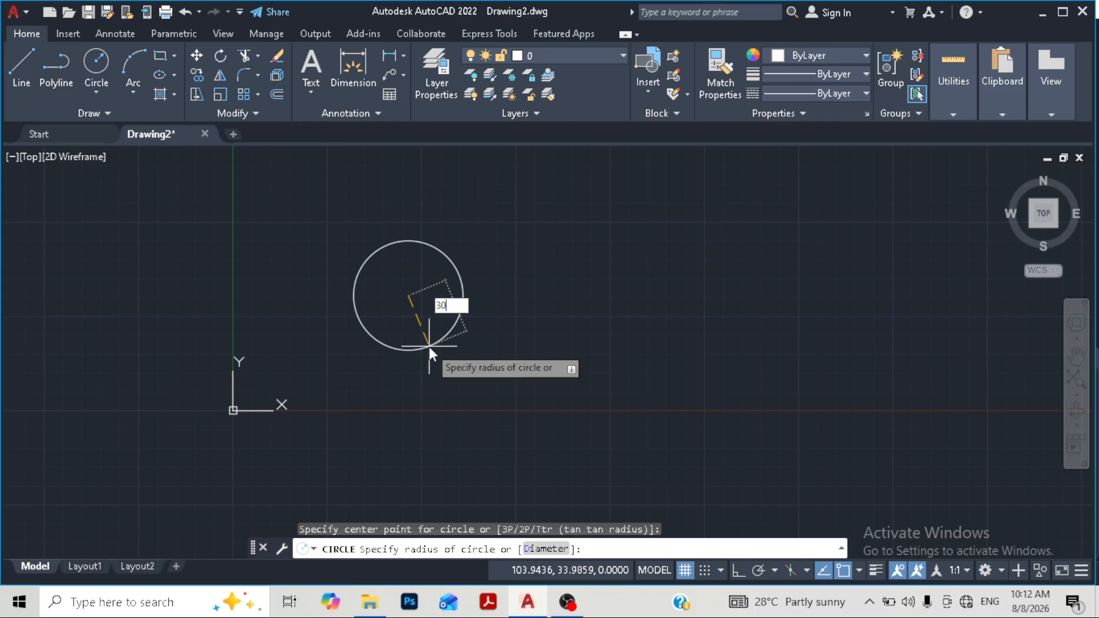
pyautogui.press('Return')
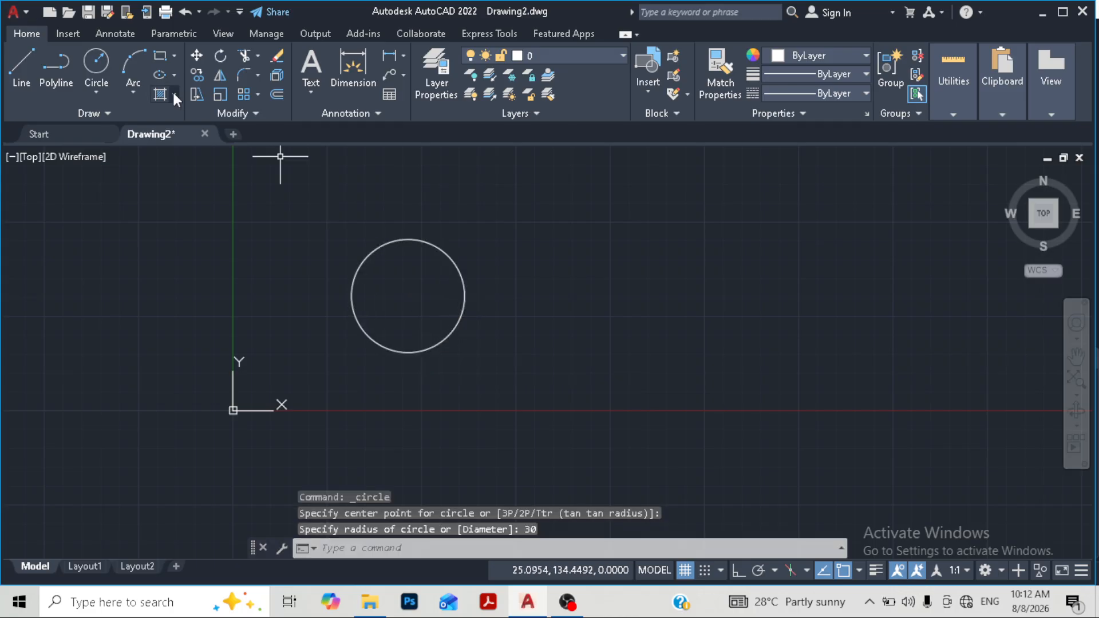
# Draw a concentric circle with a radius of 15 inside the existing circle.
pyautogui.click(96, 63)
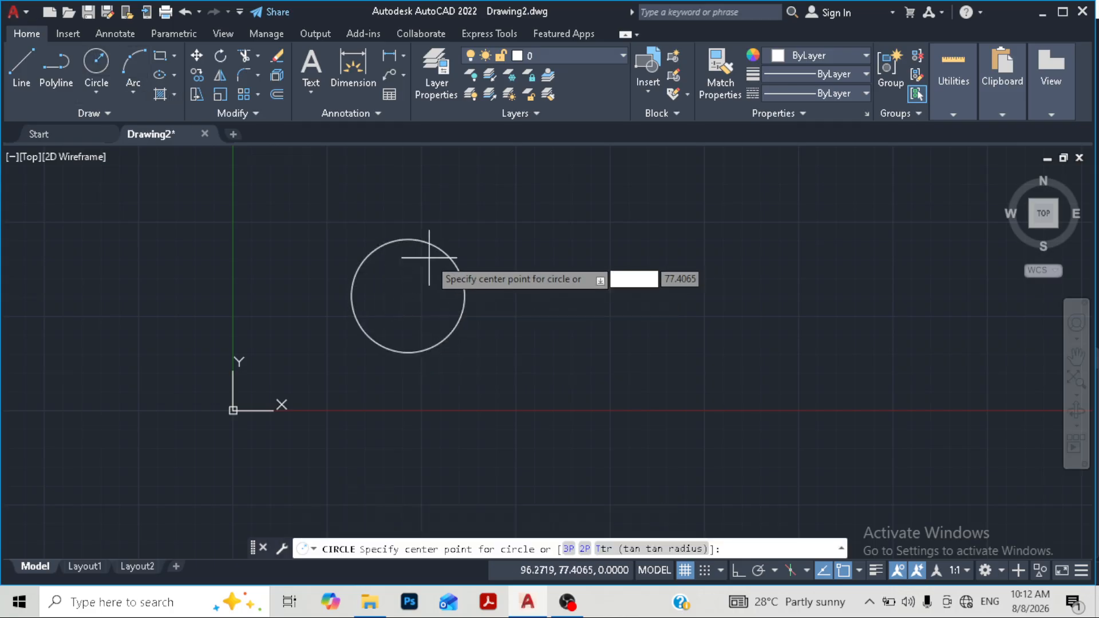
pyautogui.click(409, 296)
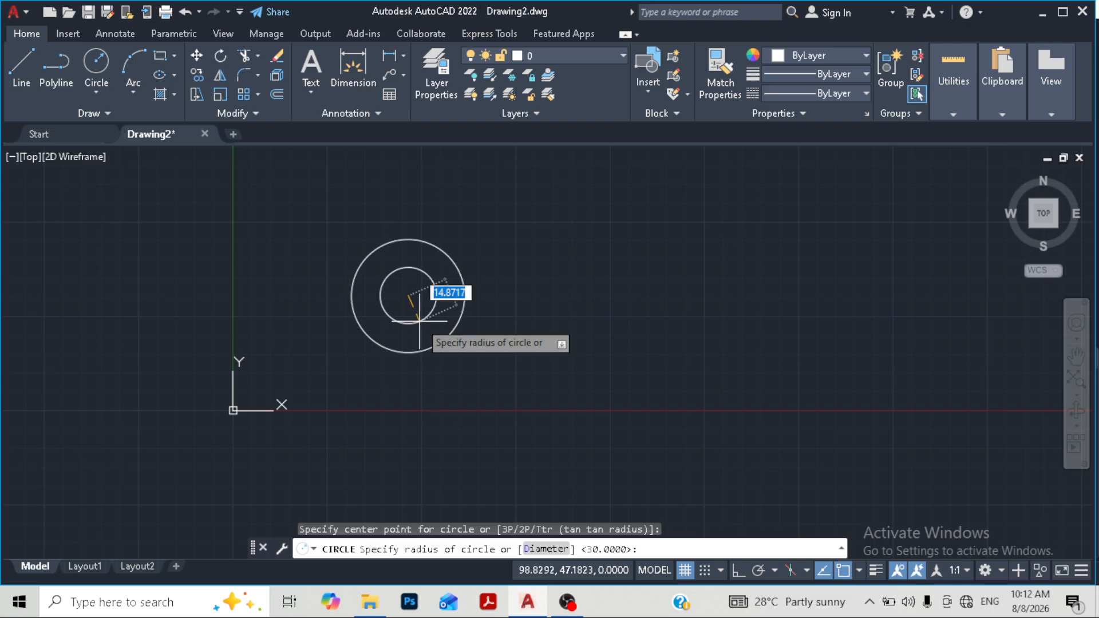
pyautogui.write('15')
pyautogui.press('Return')
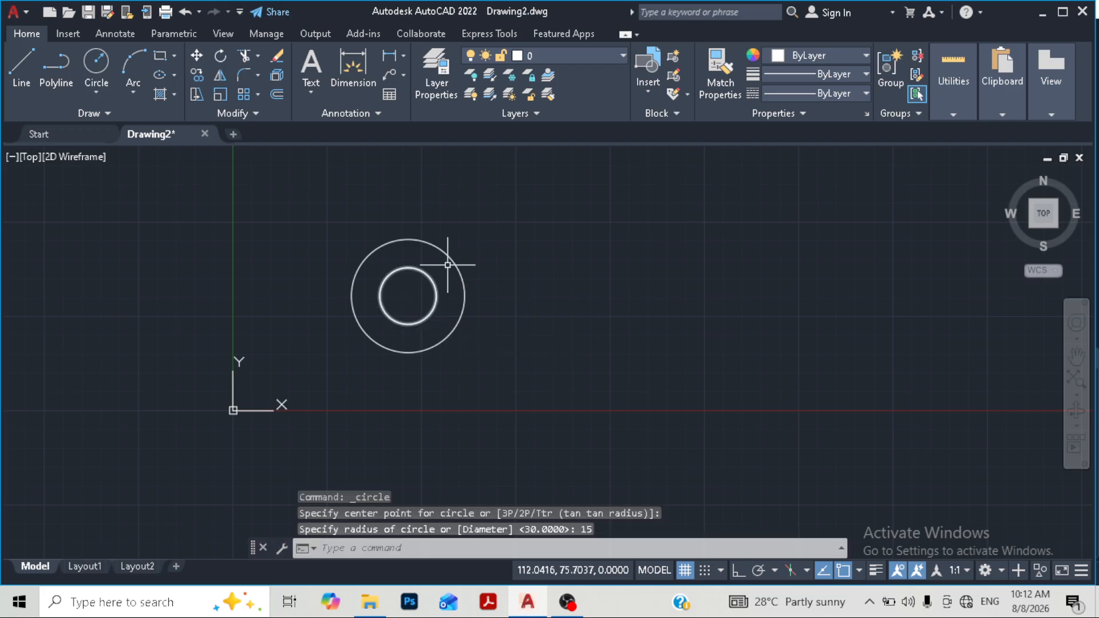
# Draw four horizontal construction lines through the top and bottom quadrant points of both circles.
pyautogui.scroll(-2, 448, 265)
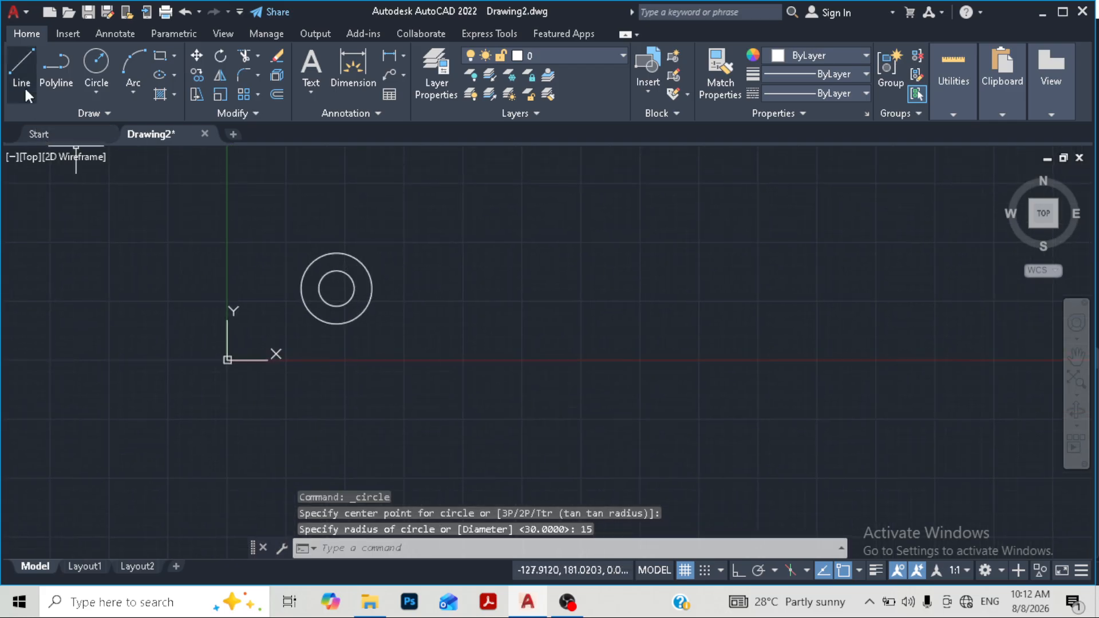
pyautogui.click(84, 115)
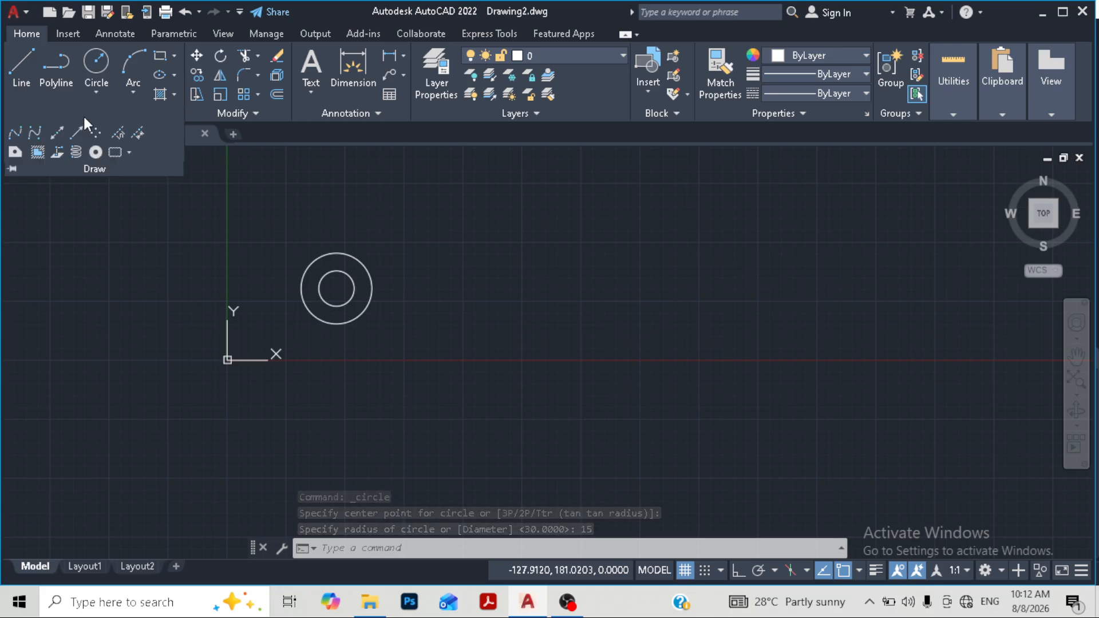
pyautogui.click(57, 137)
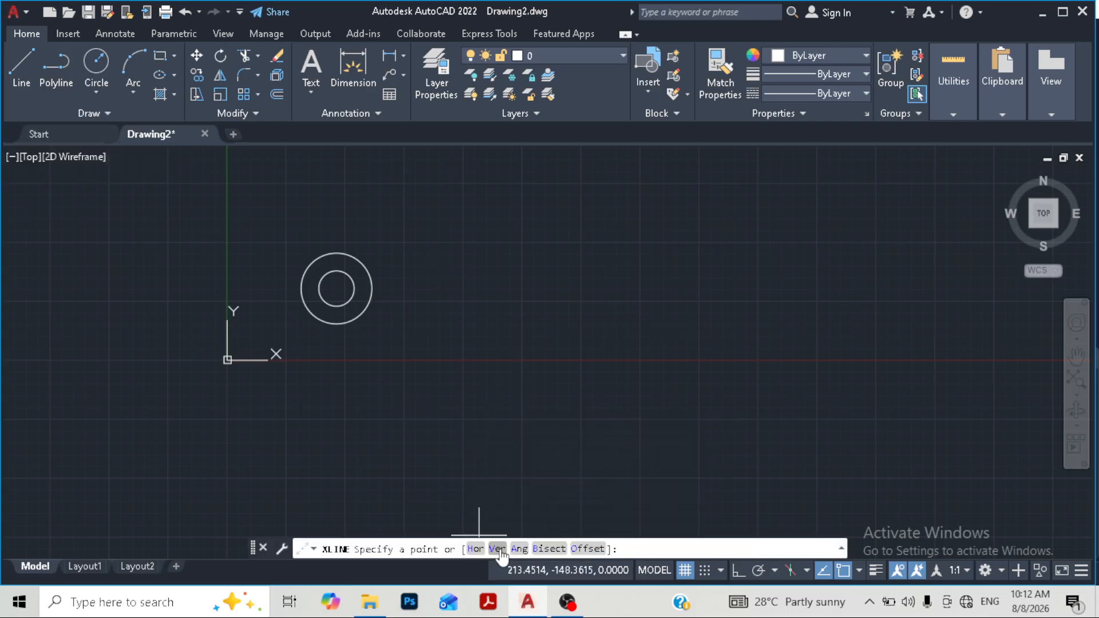
pyautogui.click(476, 549)
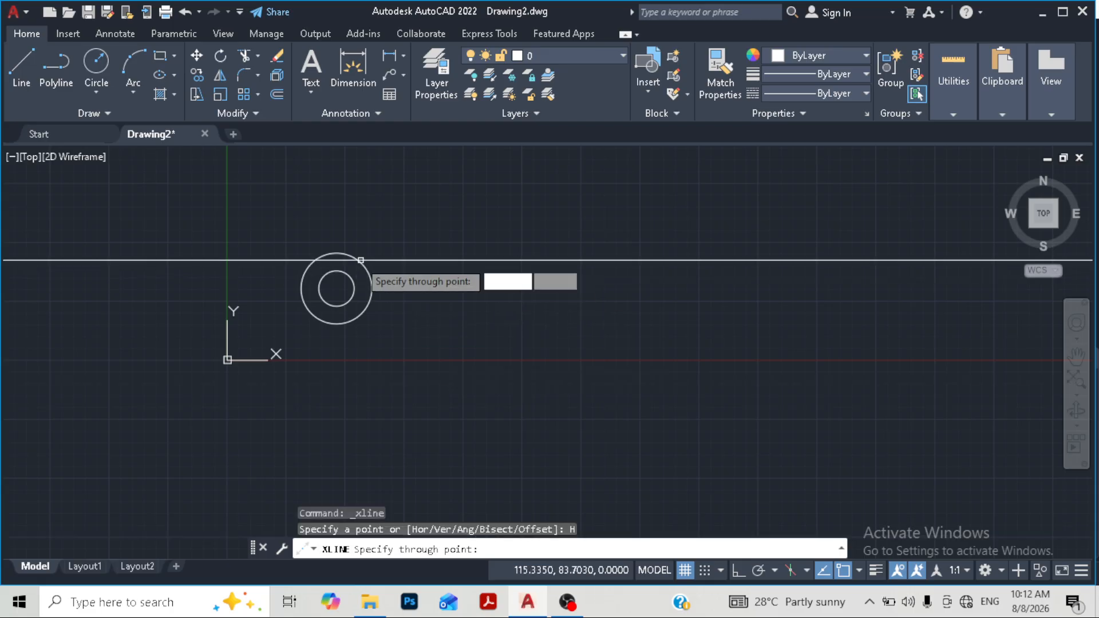
pyautogui.click(336, 253)
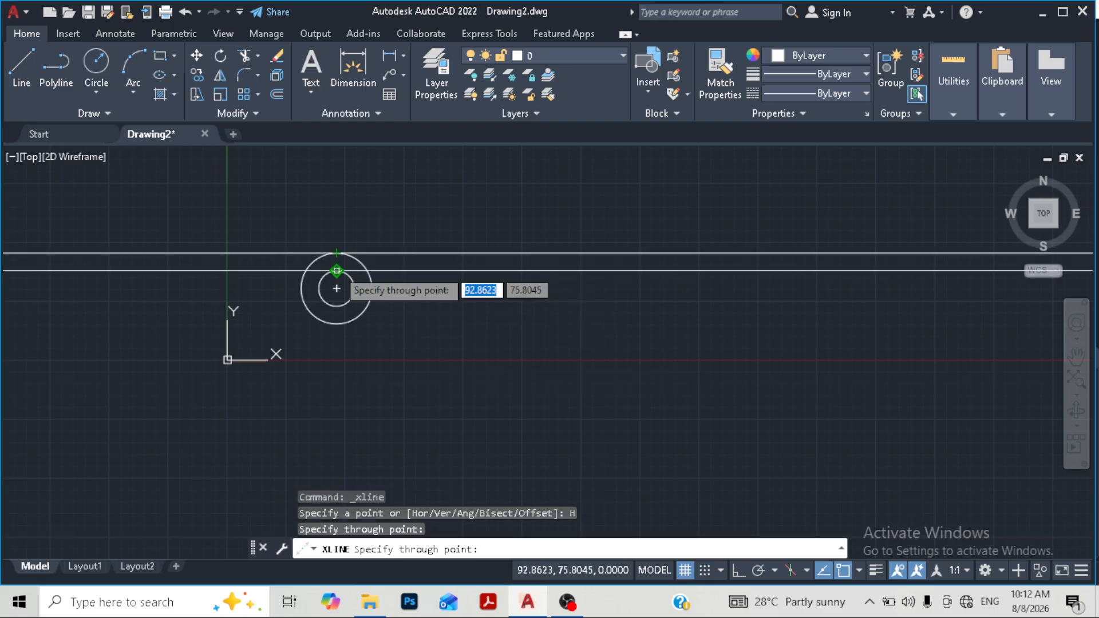
pyautogui.click(336, 271)
pyautogui.click(336, 305)
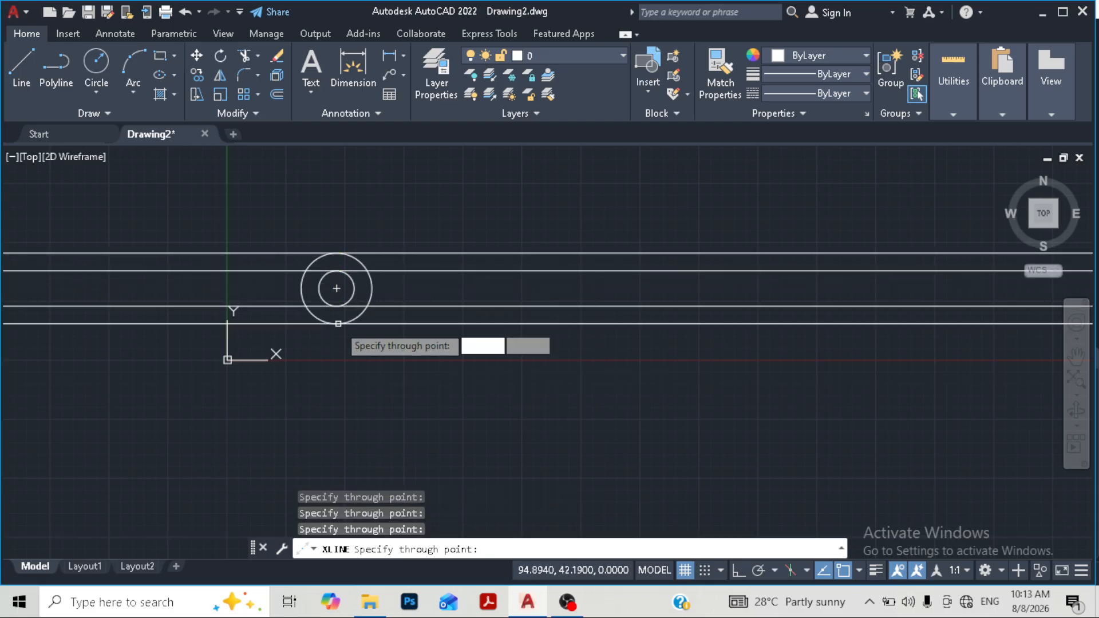
pyautogui.click(337, 324)
pyautogui.press('Escape')
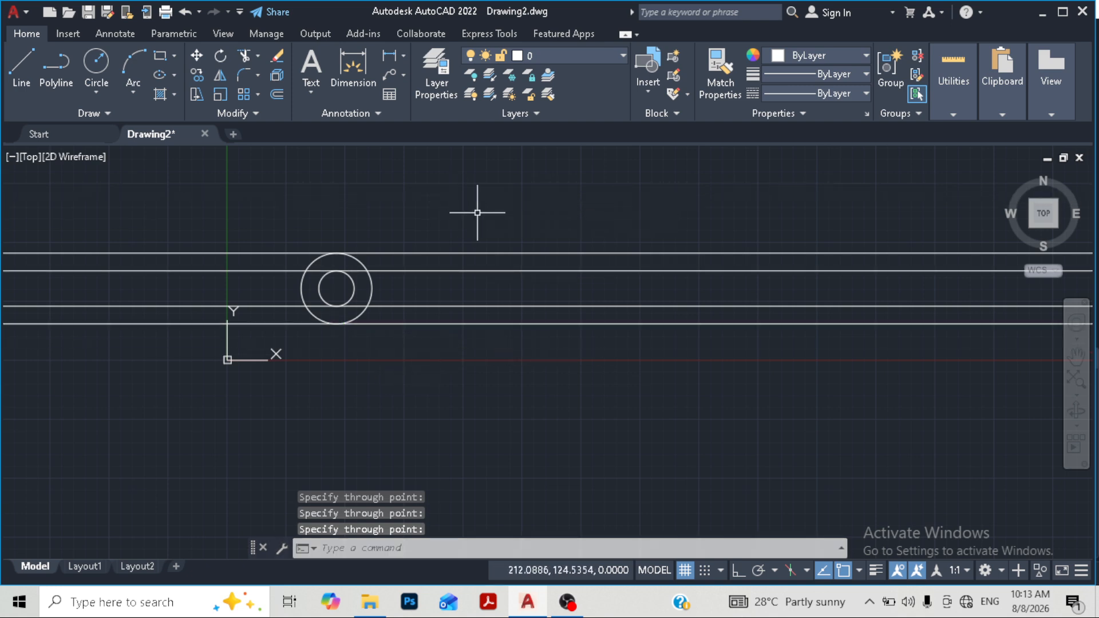
# Draw a vertical line to the right of the circles, spanning between the two inner construction lines.
pyautogui.click(21, 63)
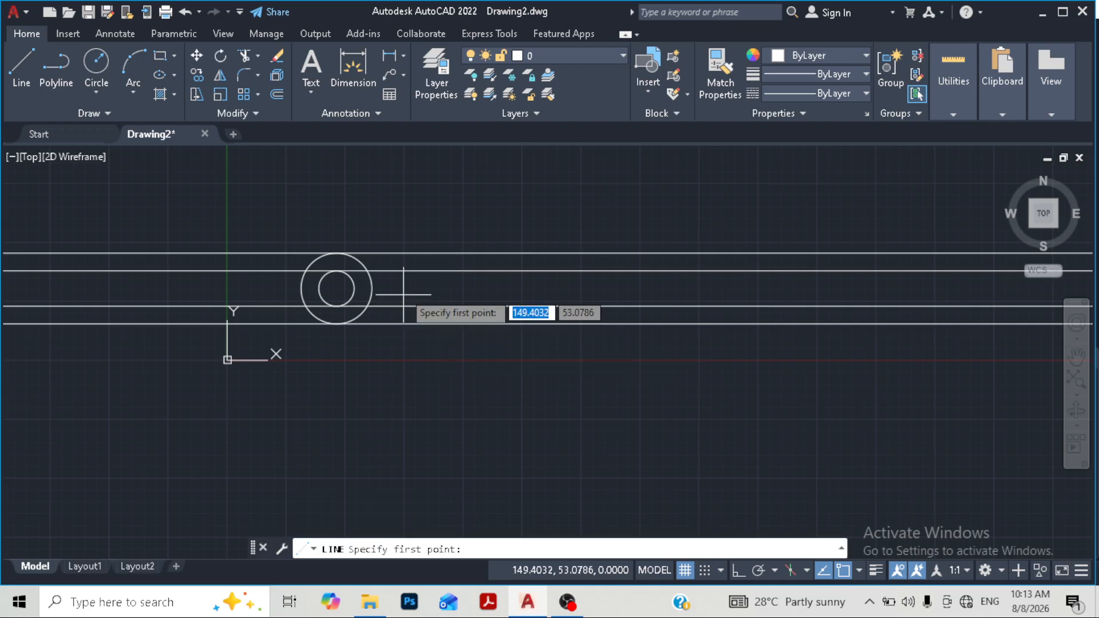
pyautogui.click(409, 271)
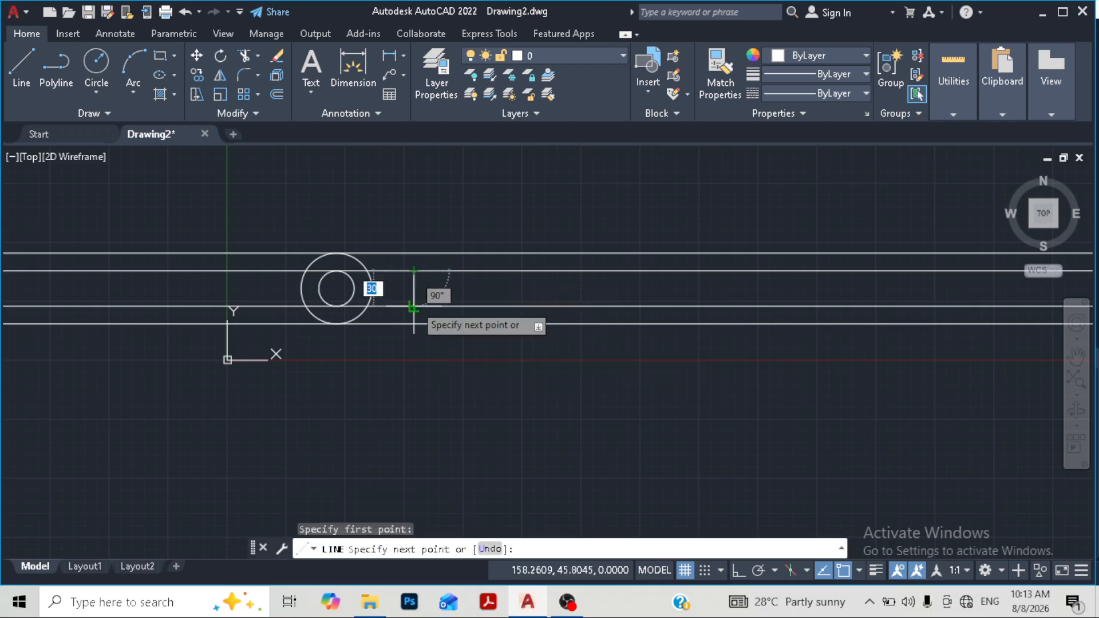
pyautogui.click(413, 307)
pyautogui.rightClick(491, 343)
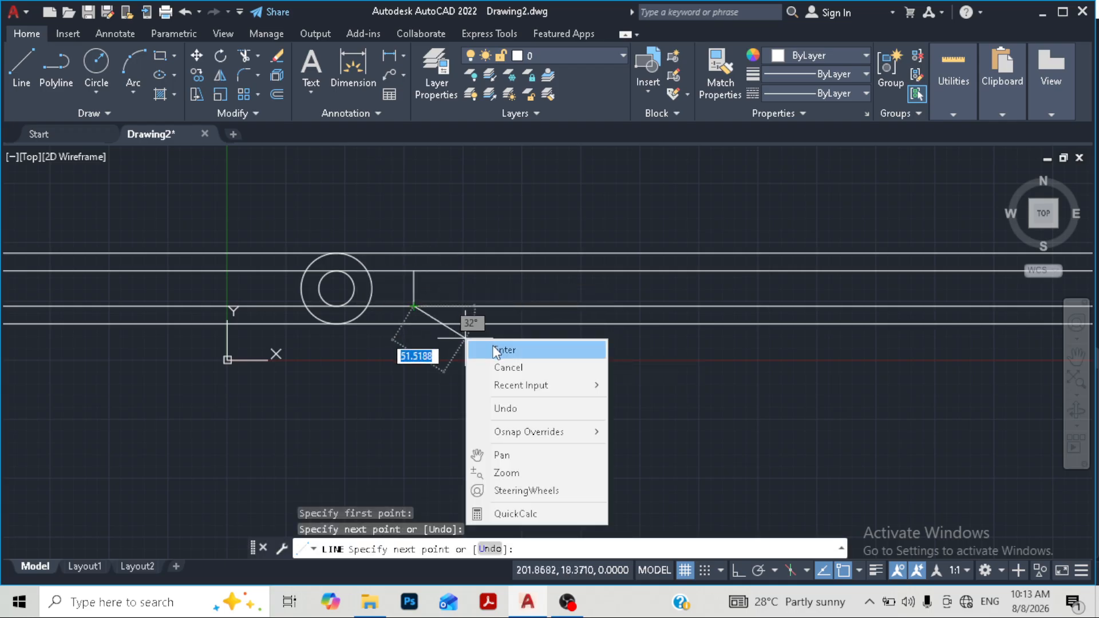
pyautogui.click(495, 348)
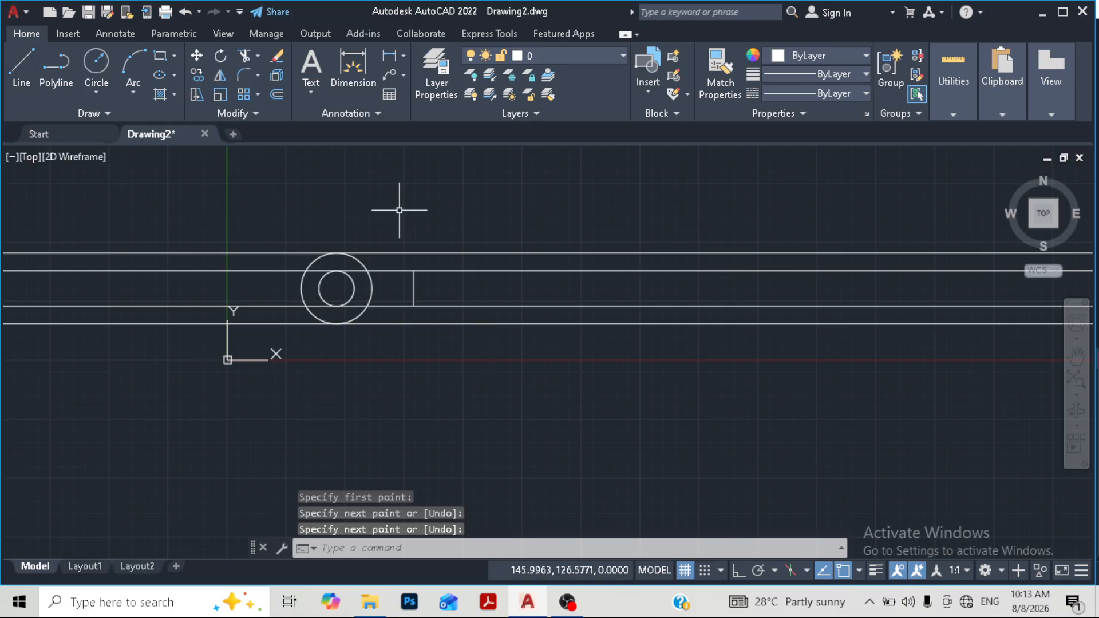
# Offset the short vertical line 50 units to the right.
pyautogui.click(277, 94)
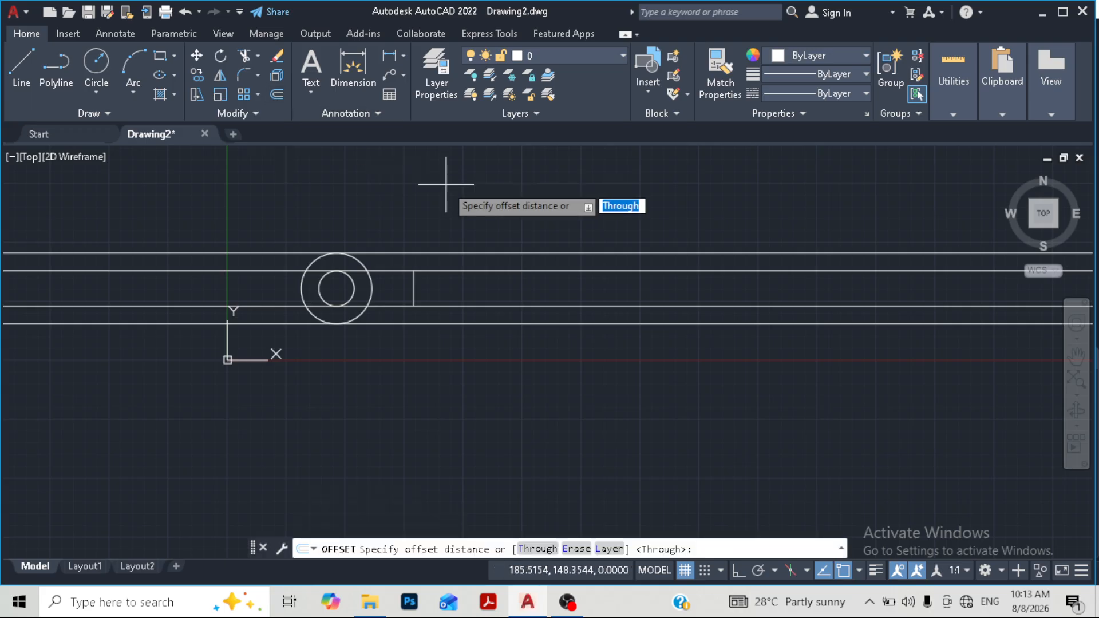
pyautogui.write('25')
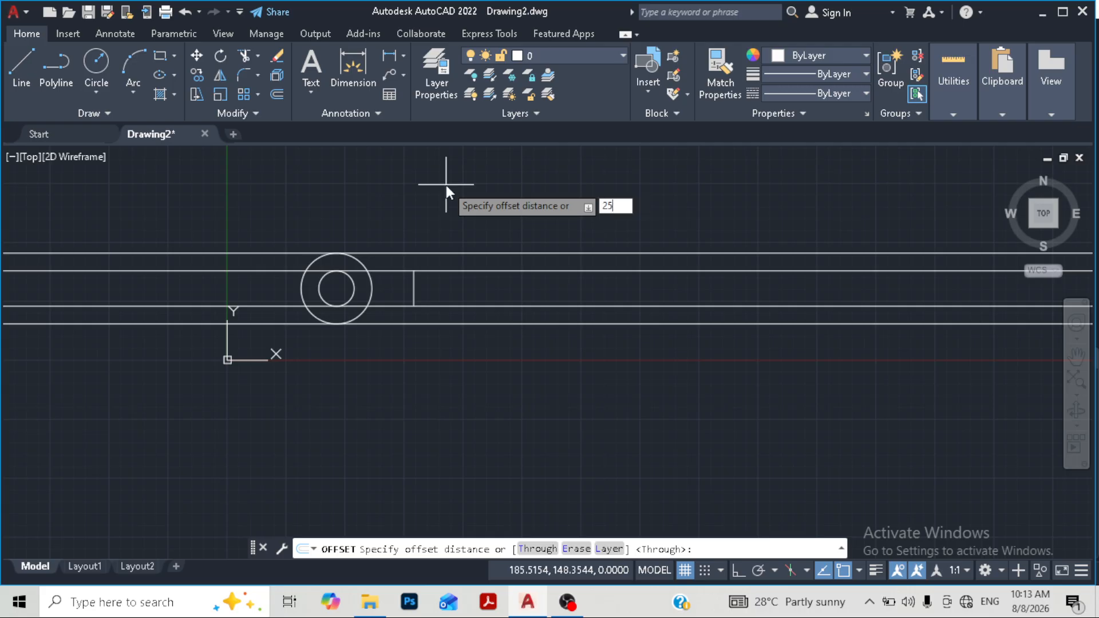
pyautogui.press('Return')
pyautogui.click(412, 284)
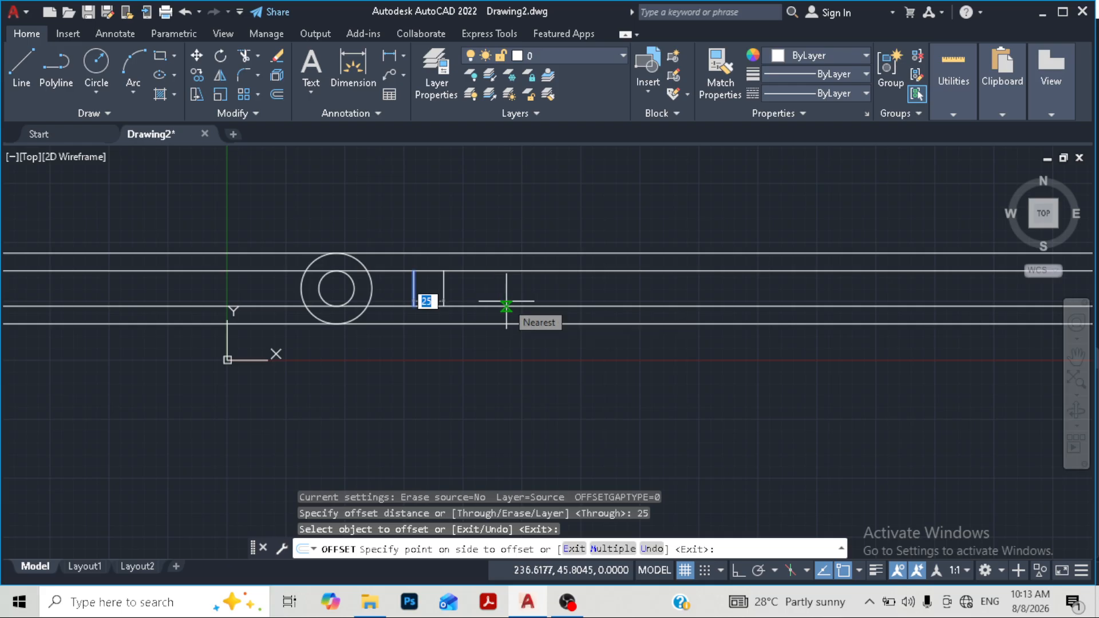
pyautogui.write('50')
pyautogui.press('Return')
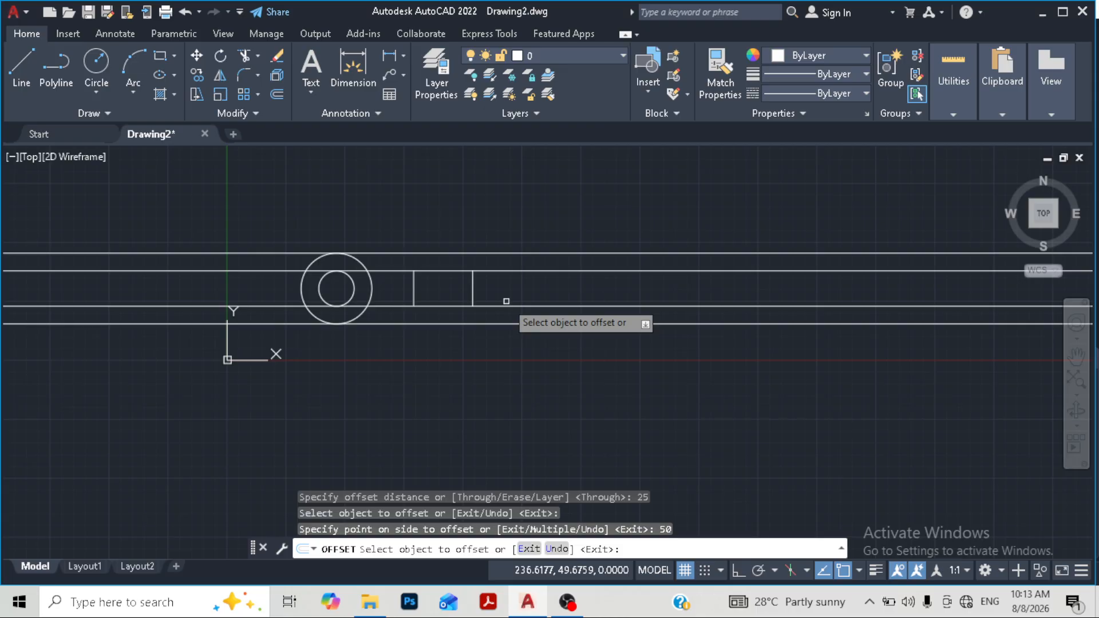
pyautogui.rightClick(523, 204)
pyautogui.click(564, 216)
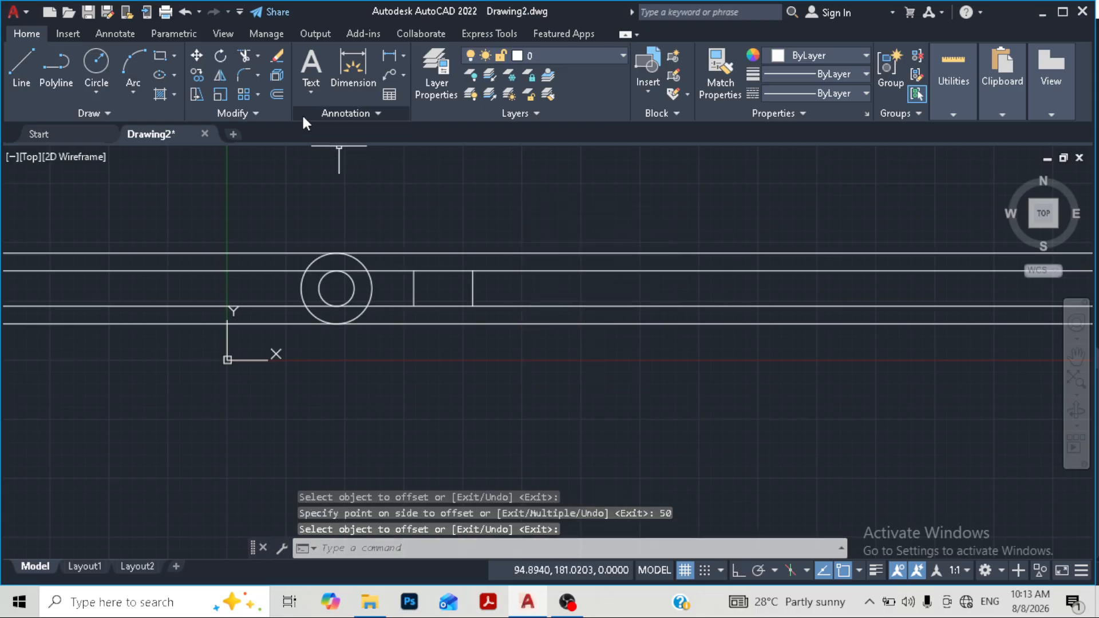
# Extend the offset vertical line up and down to the two outer construction lines.
pyautogui.click(257, 56)
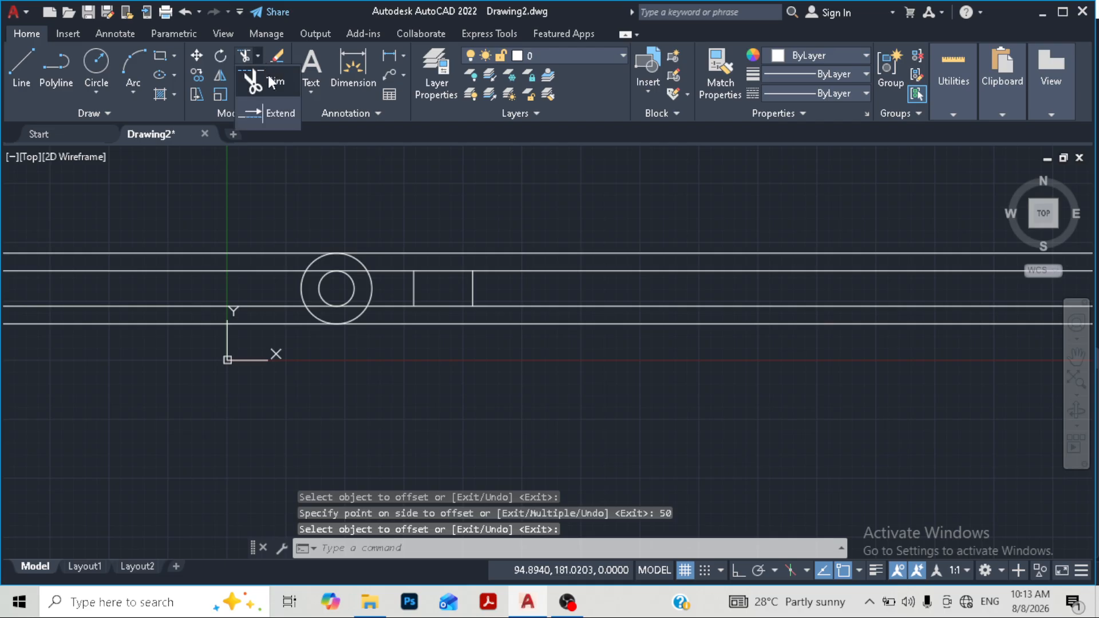
pyautogui.click(276, 111)
pyautogui.click(477, 284)
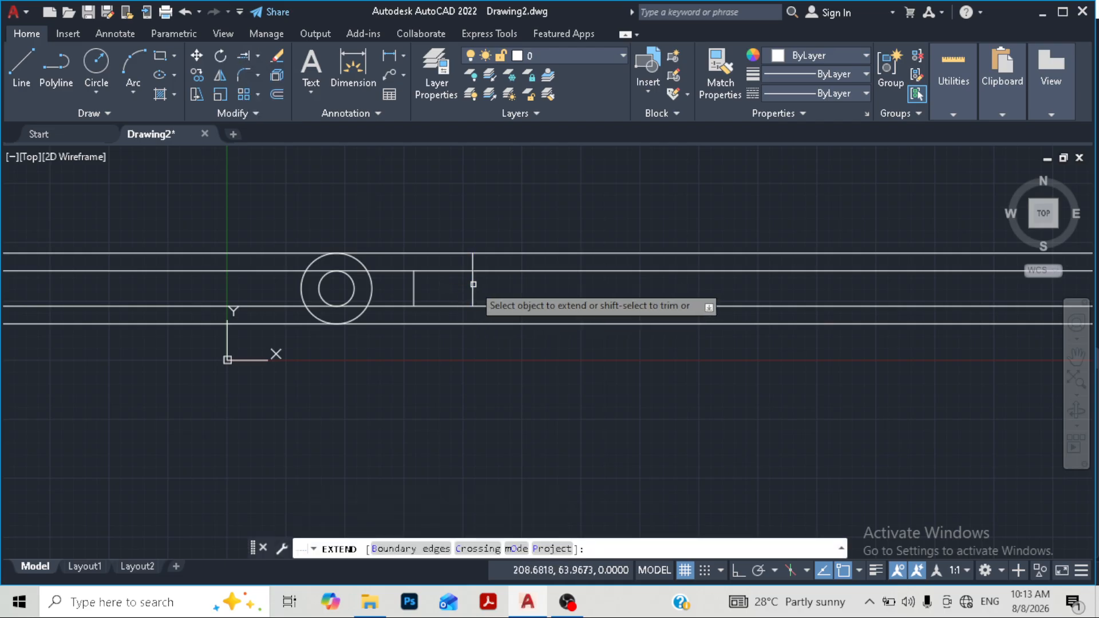
pyautogui.click(474, 294)
pyautogui.rightClick(513, 208)
pyautogui.click(548, 220)
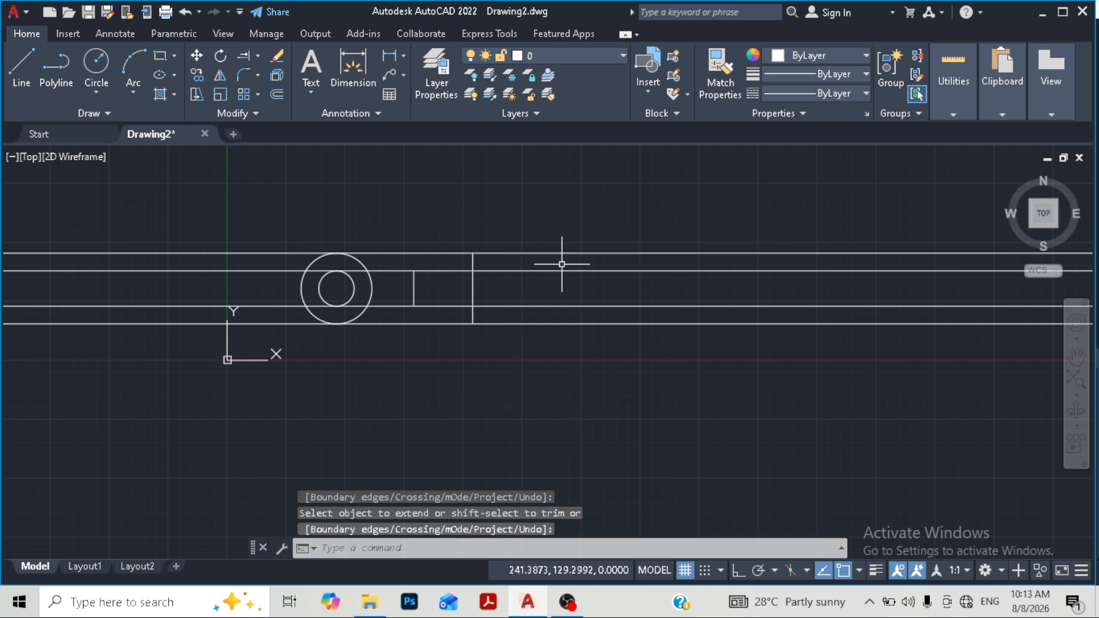
# Delete all four horizontal construction lines.
pyautogui.click(579, 372)
pyautogui.click(524, 217)
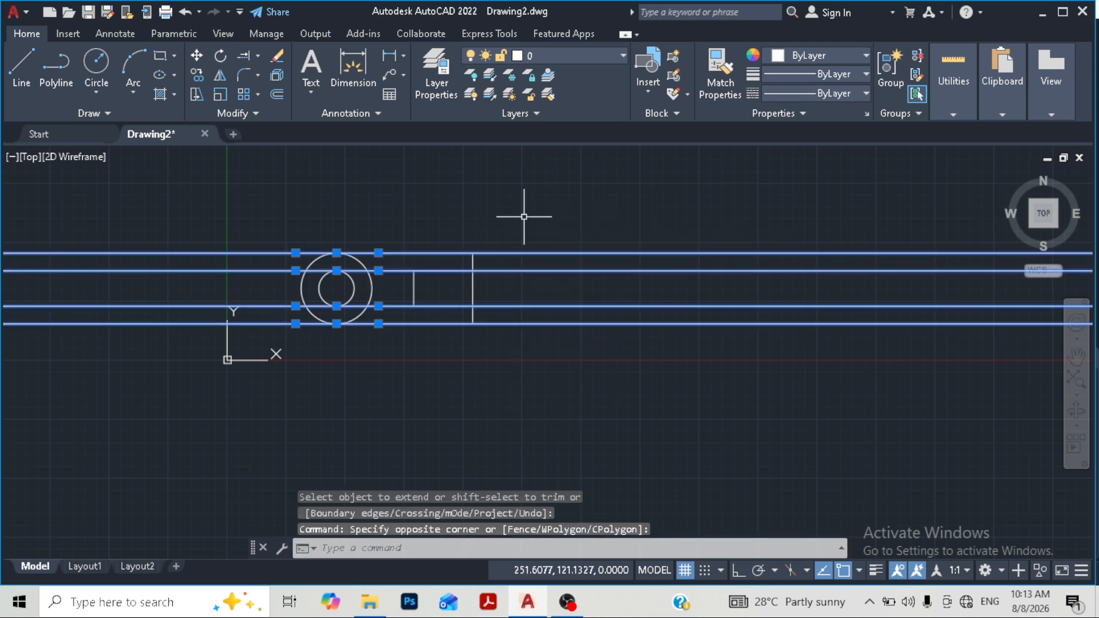
pyautogui.press('Delete')
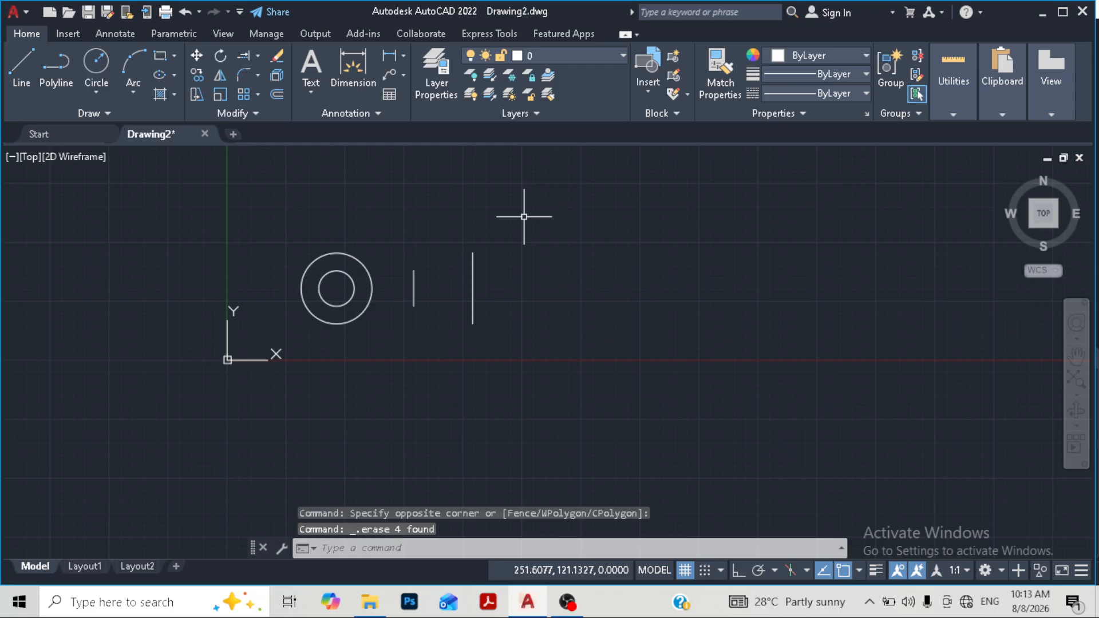
# Join the upper ends and the lower ends of the two vertical lines with slanted lines to close the trapezoid.
pyautogui.click(25, 75)
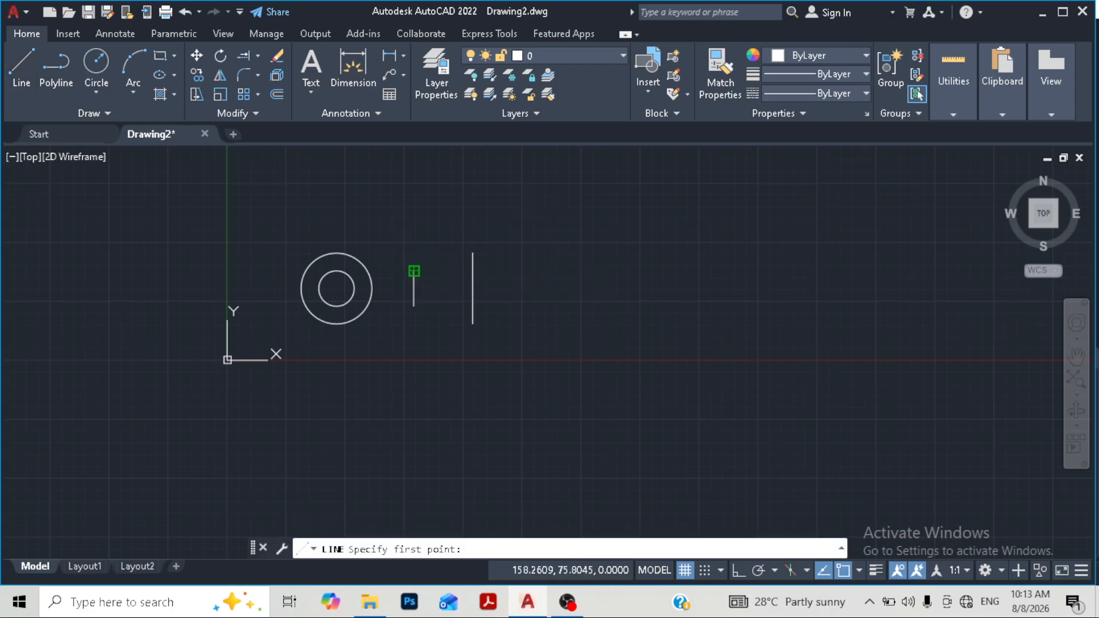
pyautogui.click(413, 271)
pyautogui.click(473, 252)
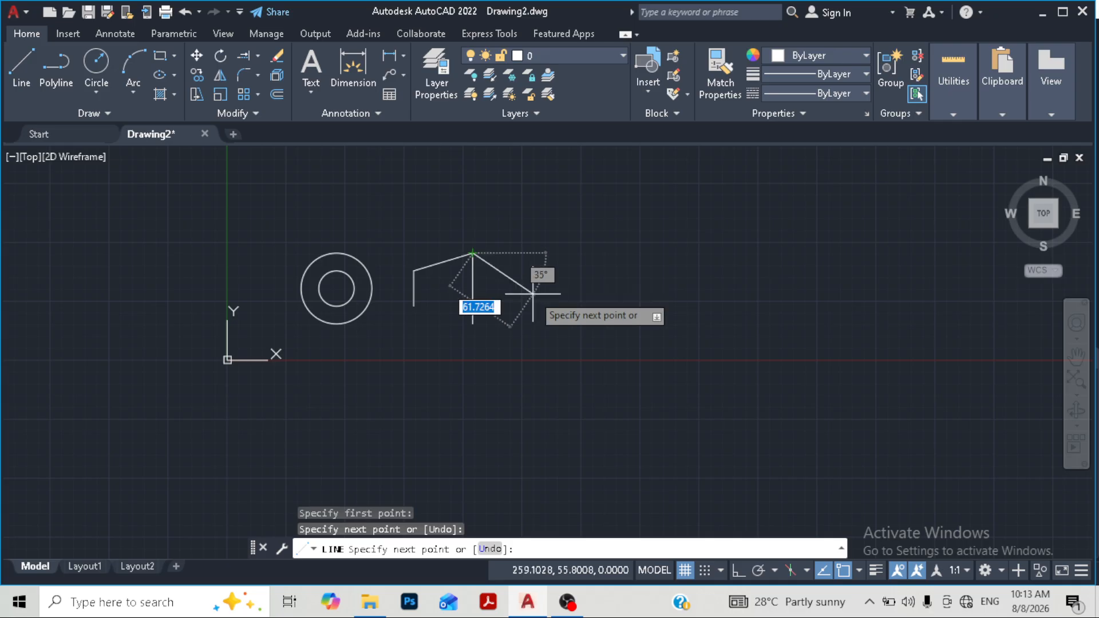
pyautogui.click(473, 324)
pyautogui.press('Return')
pyautogui.press('Return')
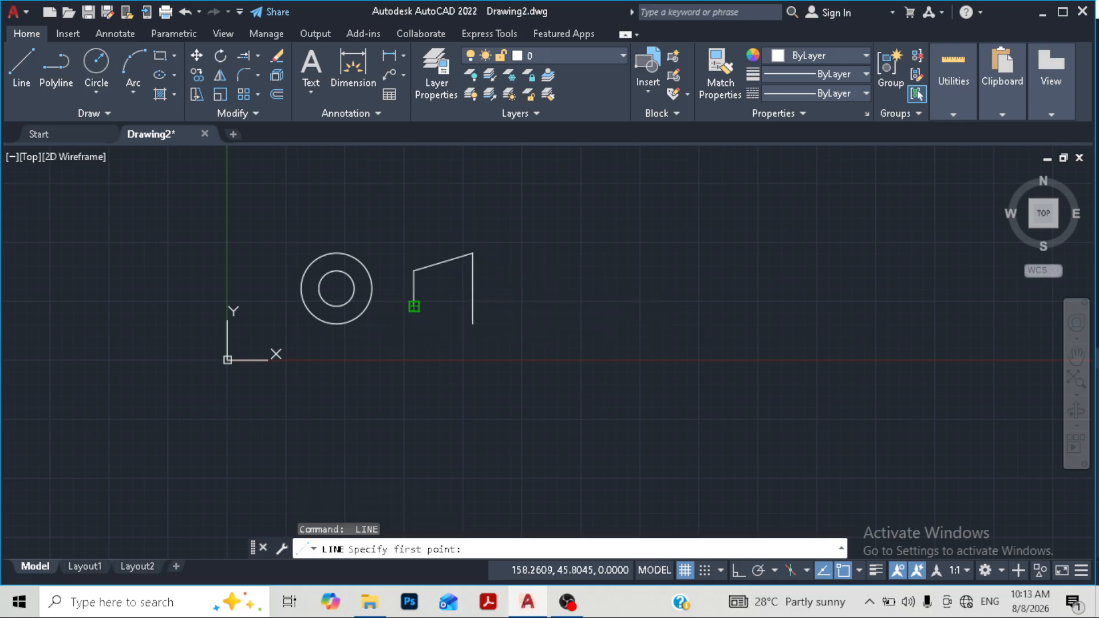
pyautogui.click(414, 306)
pyautogui.click(473, 324)
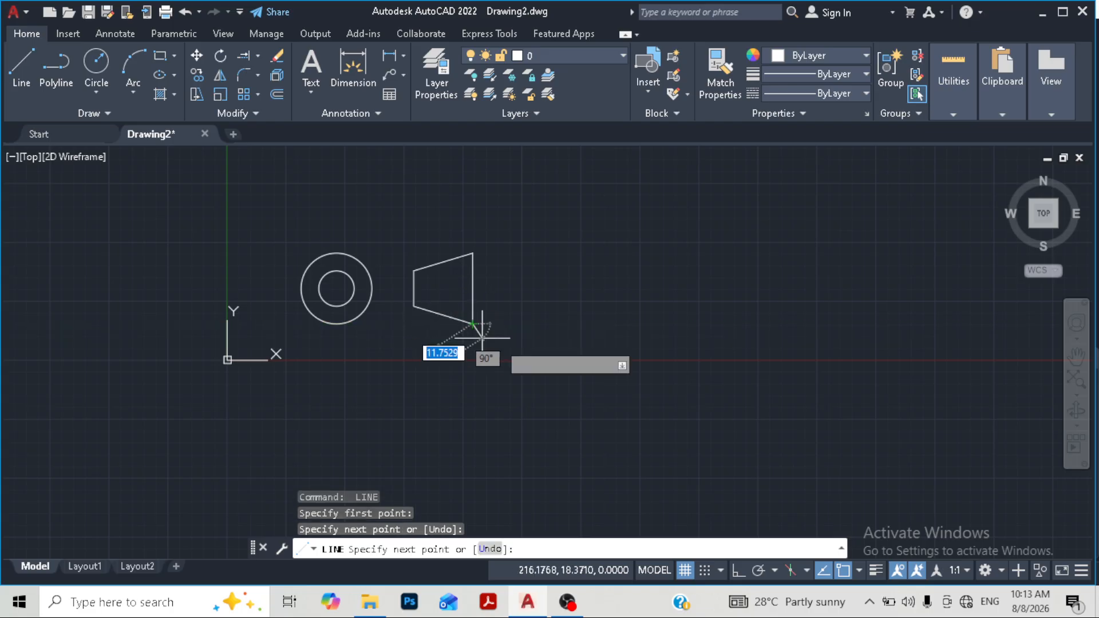
pyautogui.press('Escape')
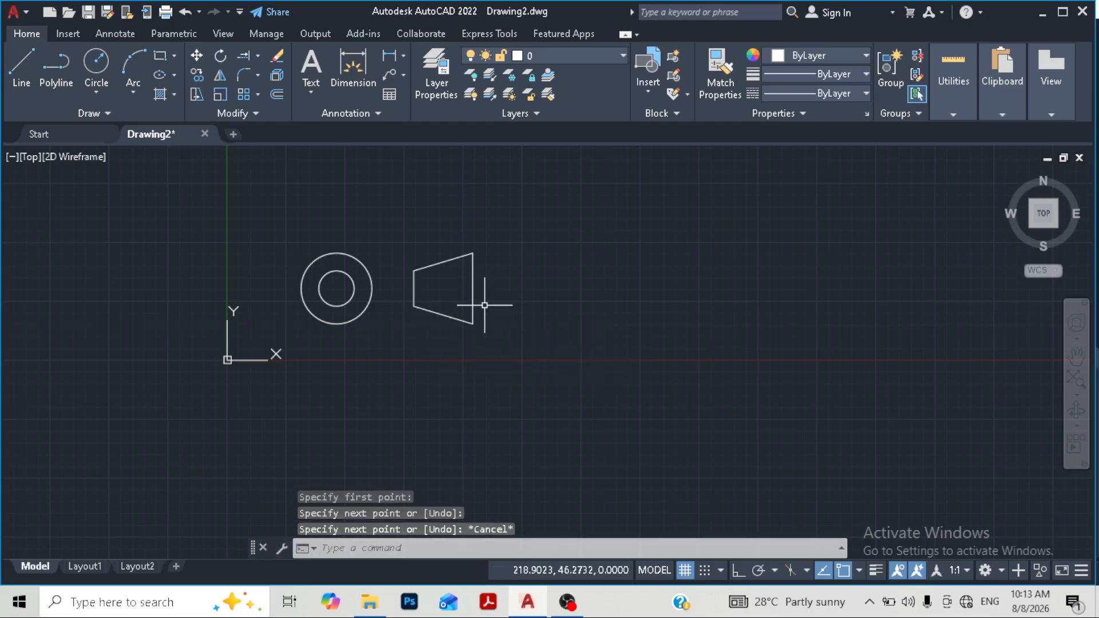
# Copy the two circles and the trapezoid horizontally to the right with ortho mode on, using the short edge's midpoint as base point.
pyautogui.click(296, 201)
pyautogui.click(499, 380)
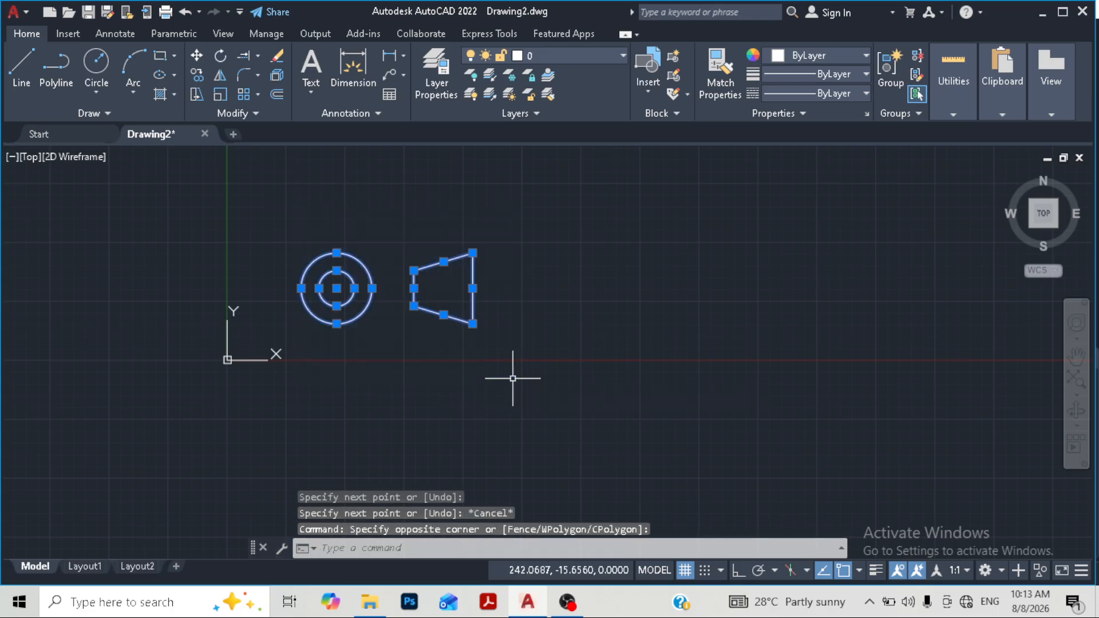
pyautogui.click(197, 75)
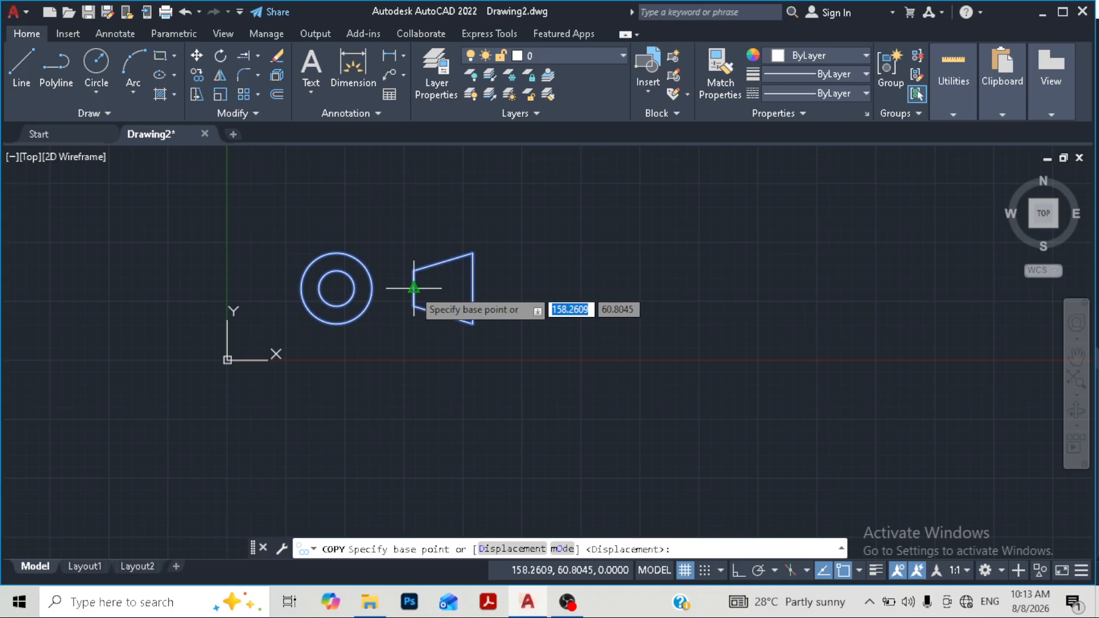
pyautogui.click(413, 288)
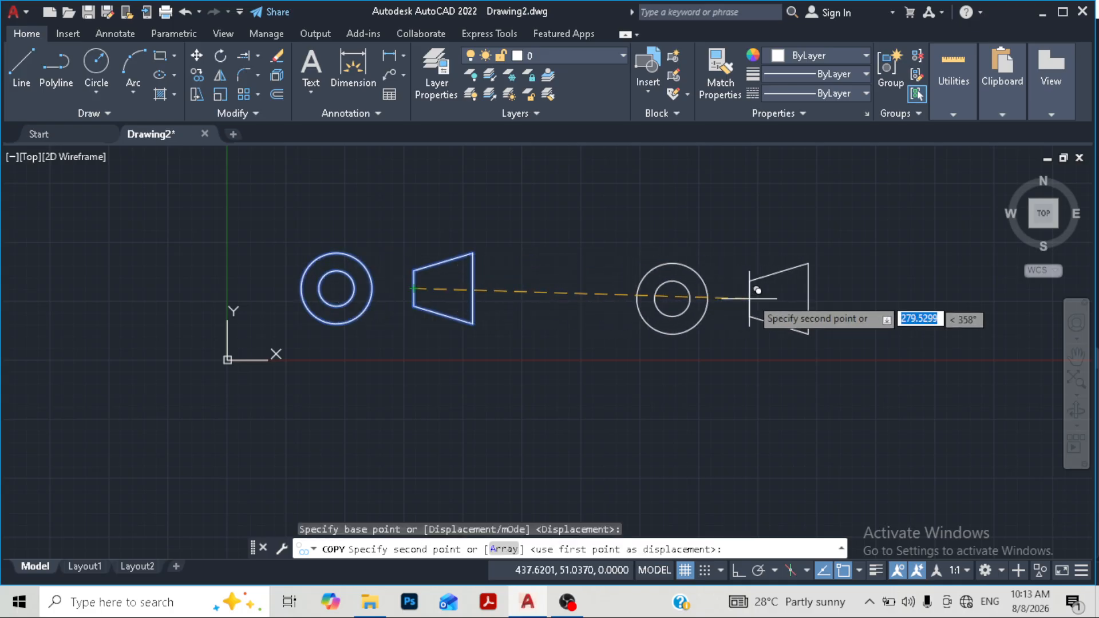
pyautogui.click(738, 572)
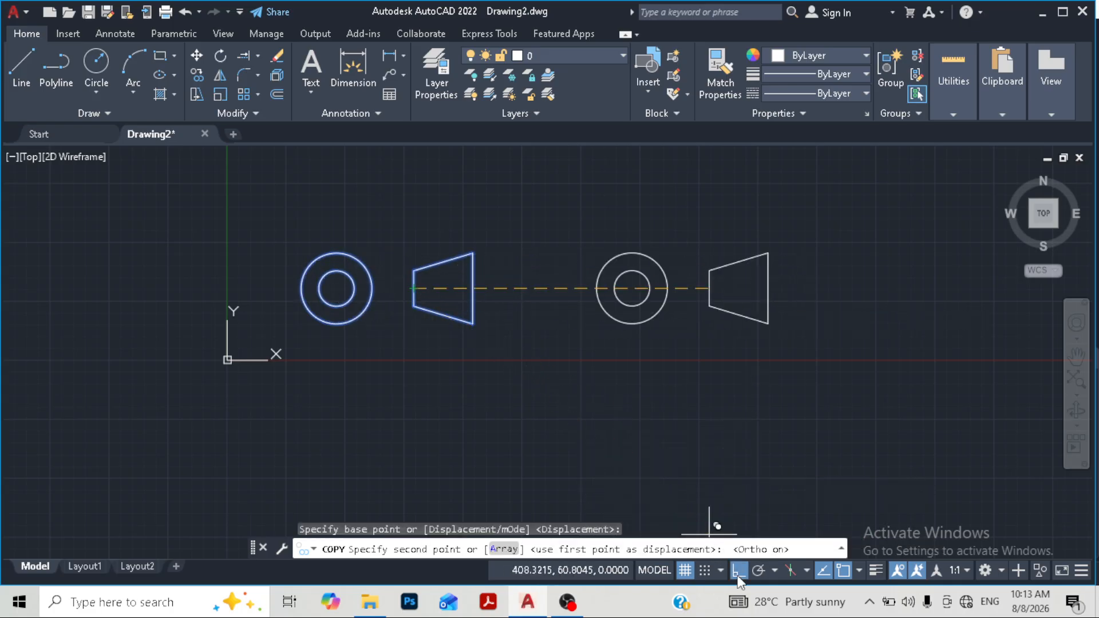
pyautogui.click(743, 332)
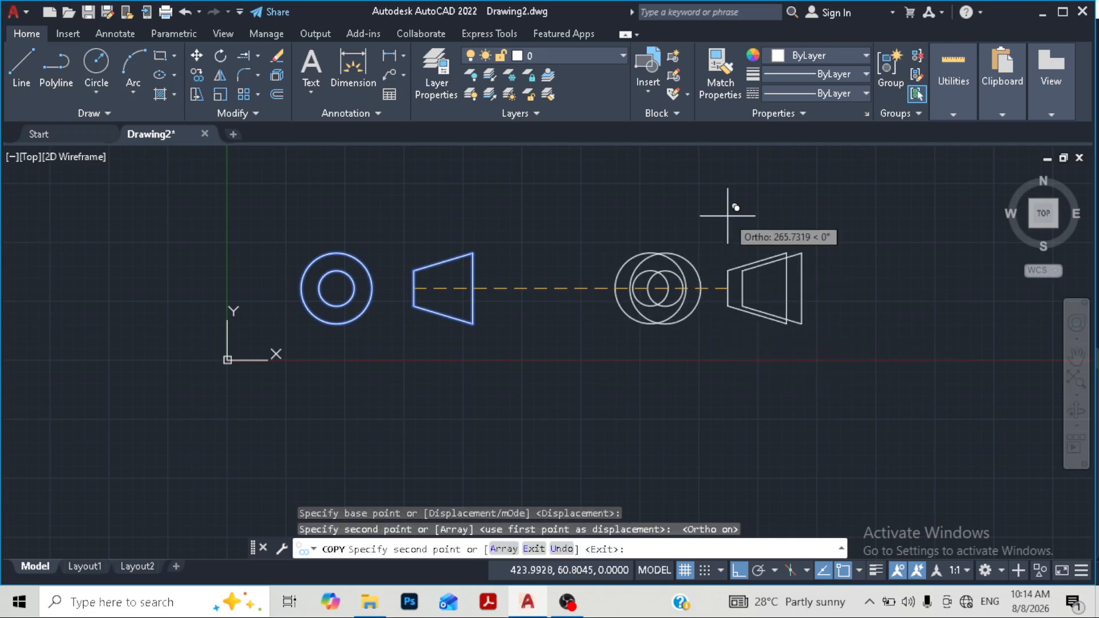
pyautogui.rightClick(730, 214)
pyautogui.click(744, 221)
# Move the copied trapezoid horizontally to the left side of the copied circles, using its long edge's midpoint as base point.
pyautogui.click(714, 227)
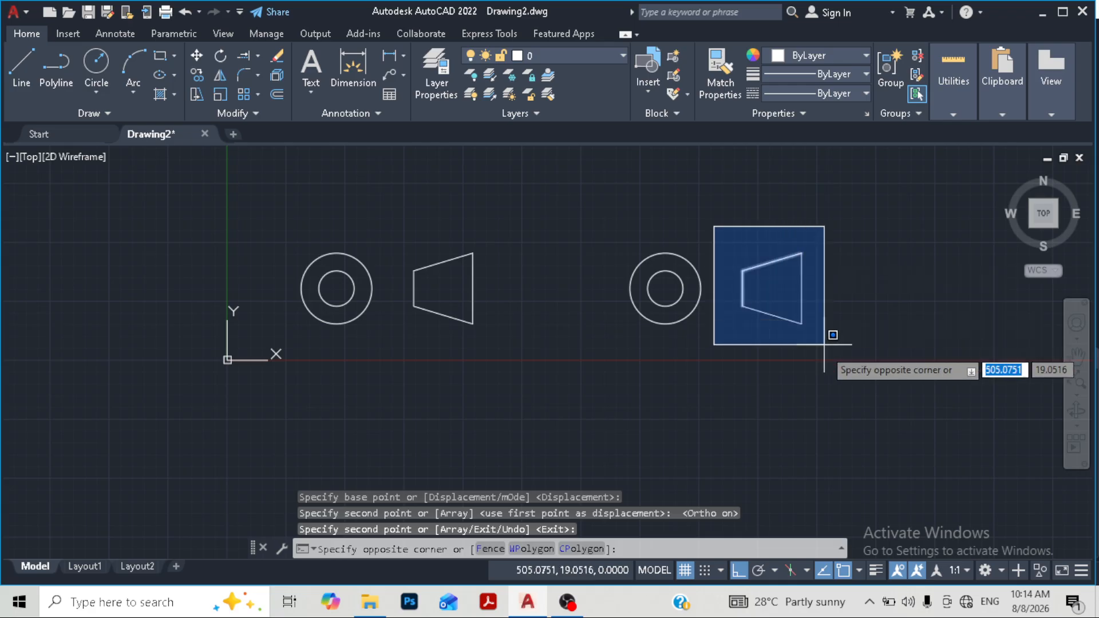
pyautogui.click(834, 343)
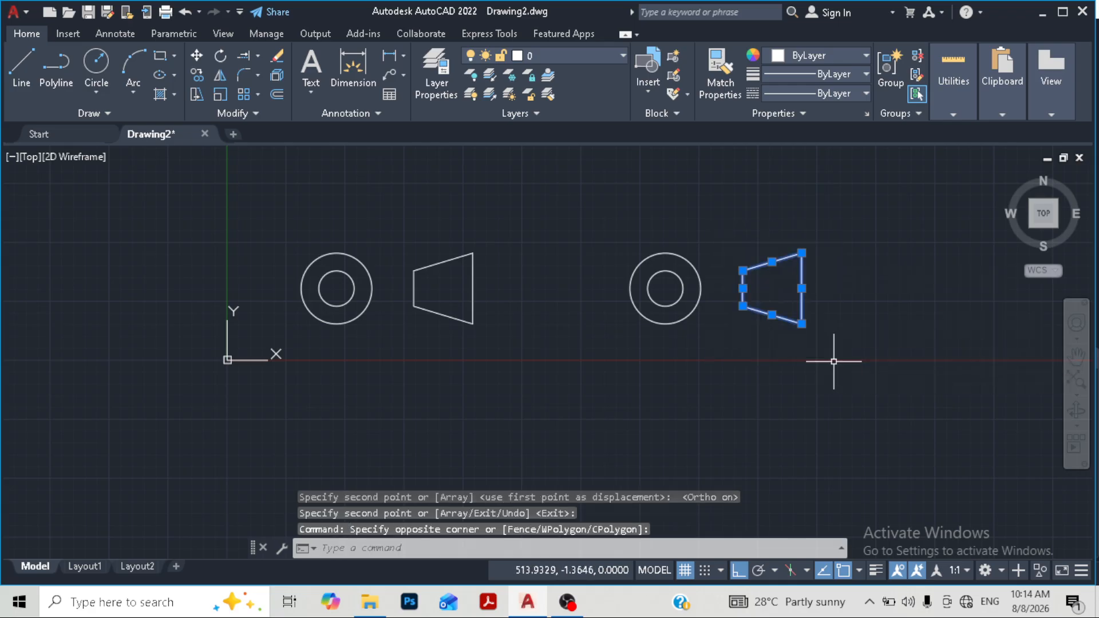
pyautogui.click(197, 56)
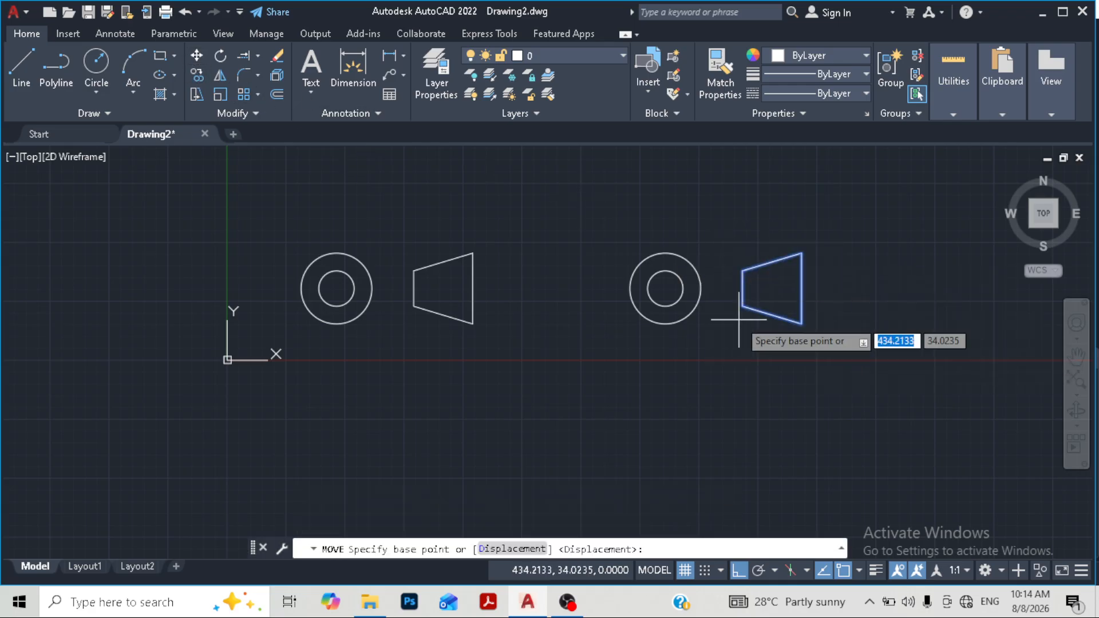
pyautogui.click(800, 288)
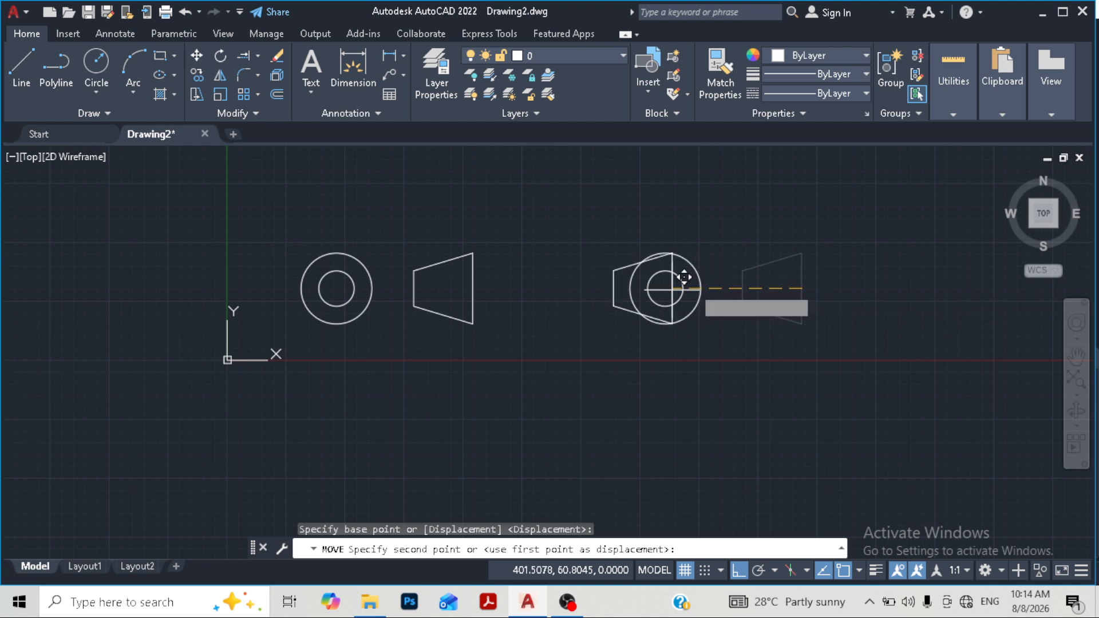
pyautogui.click(620, 286)
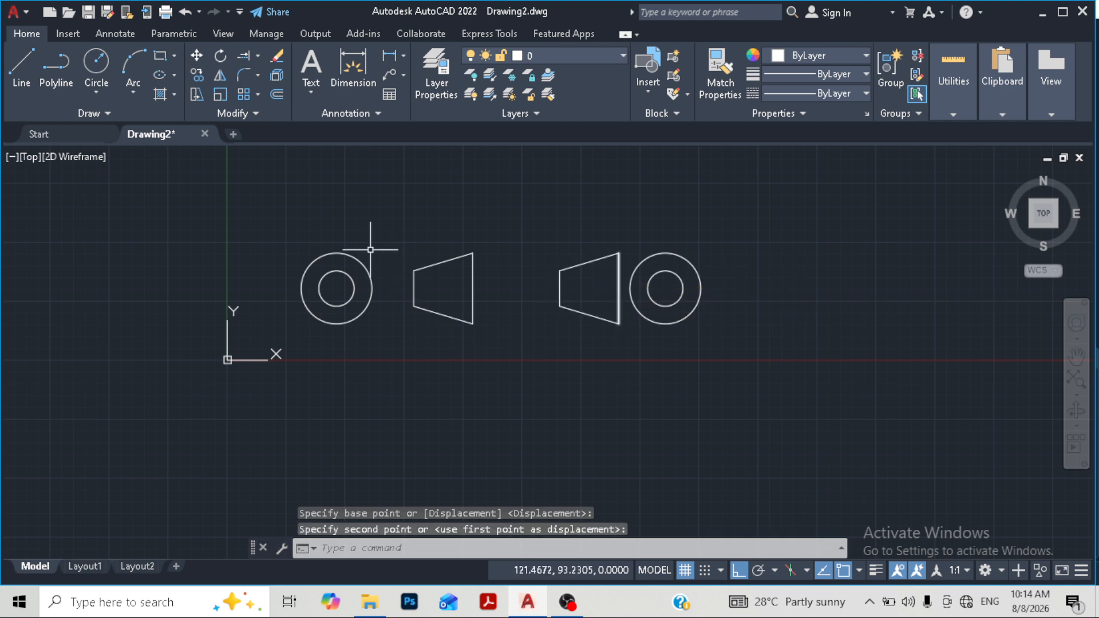
# Move the original trapezoid horizontally closer to its concentric circles, using its short edge's midpoint as base point.
pyautogui.click(410, 231)
pyautogui.click(530, 385)
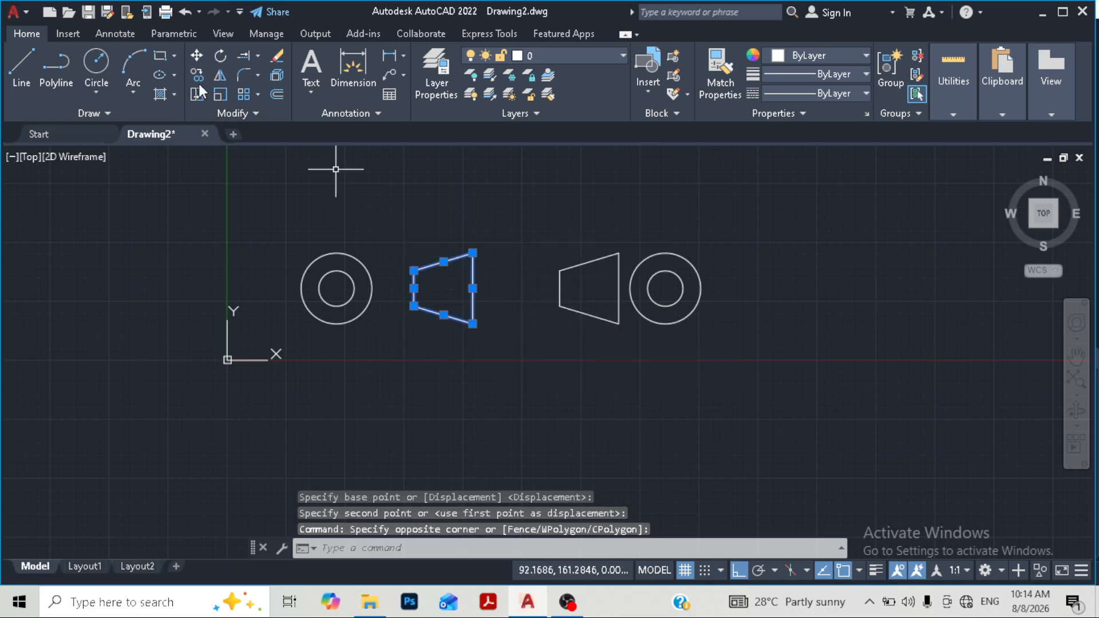
pyautogui.click(196, 56)
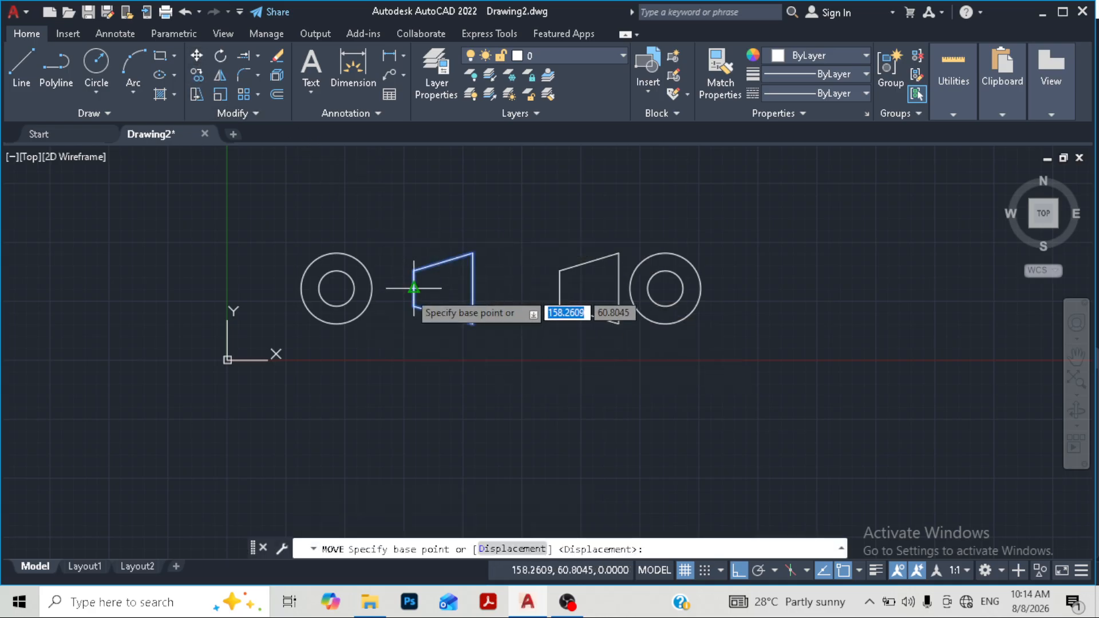
pyautogui.click(413, 288)
pyautogui.click(393, 284)
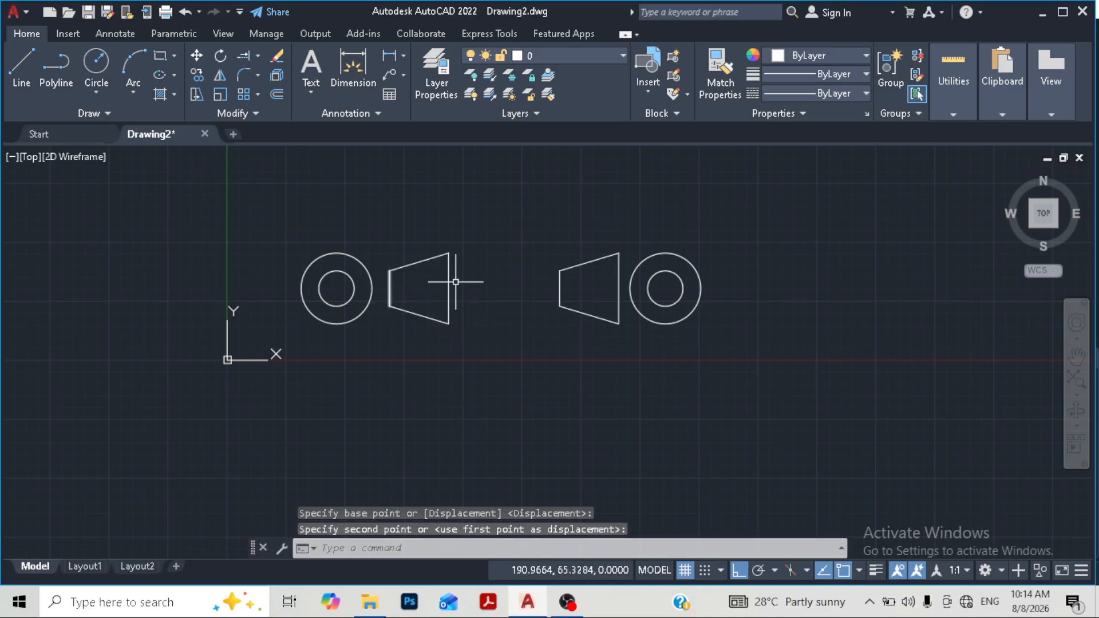
pyautogui.click(245, 196)
pyautogui.click(474, 381)
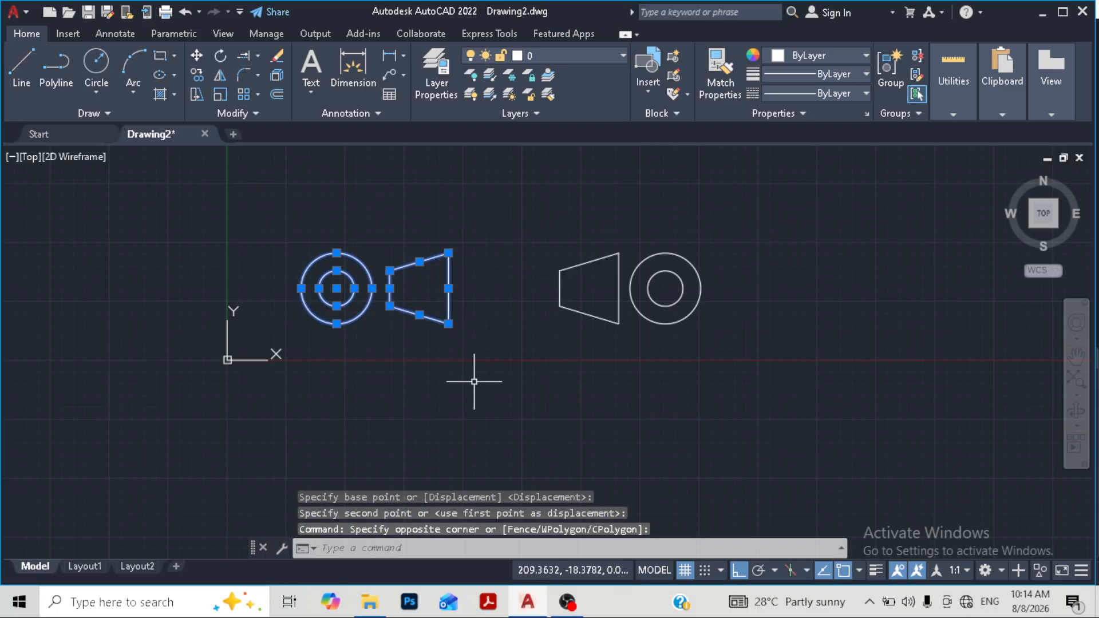
pyautogui.press('Escape')
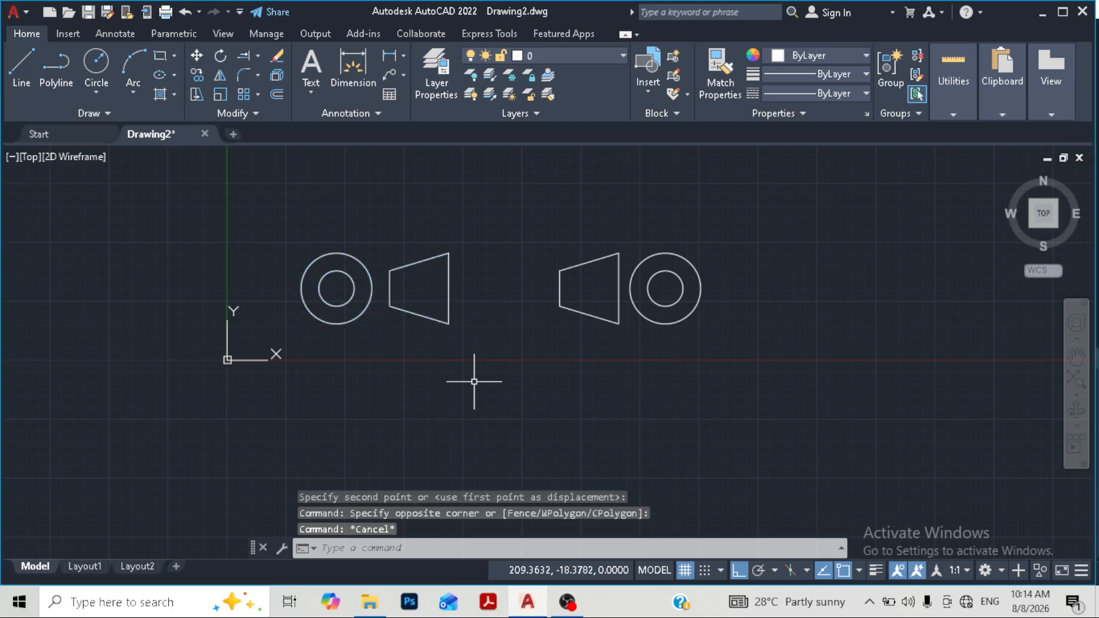
pyautogui.click(543, 211)
pyautogui.click(732, 390)
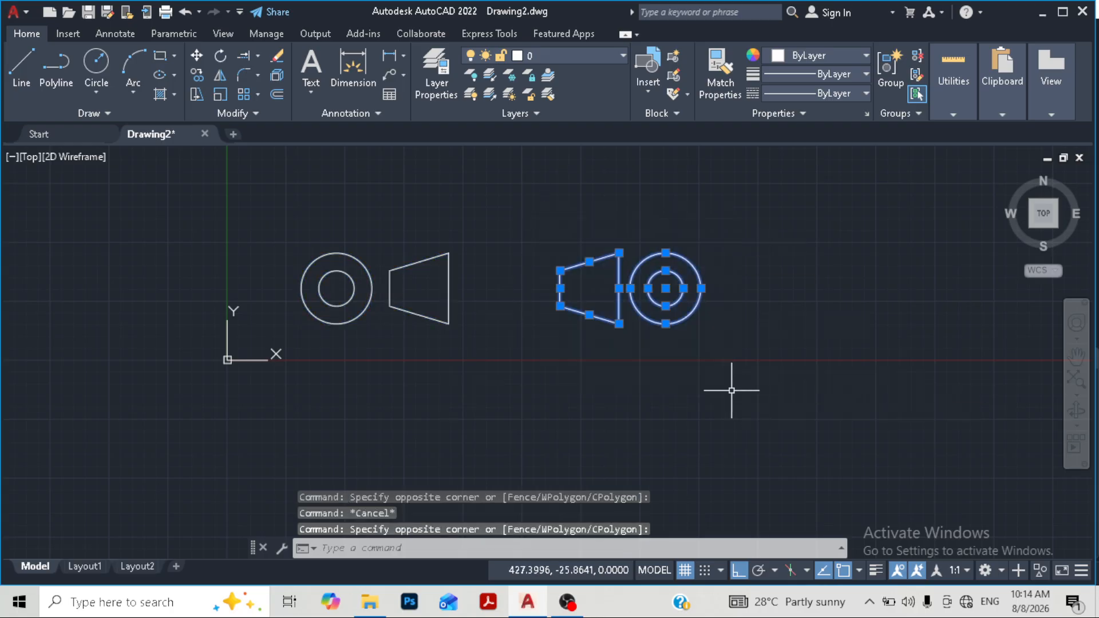
pyautogui.press('Escape')
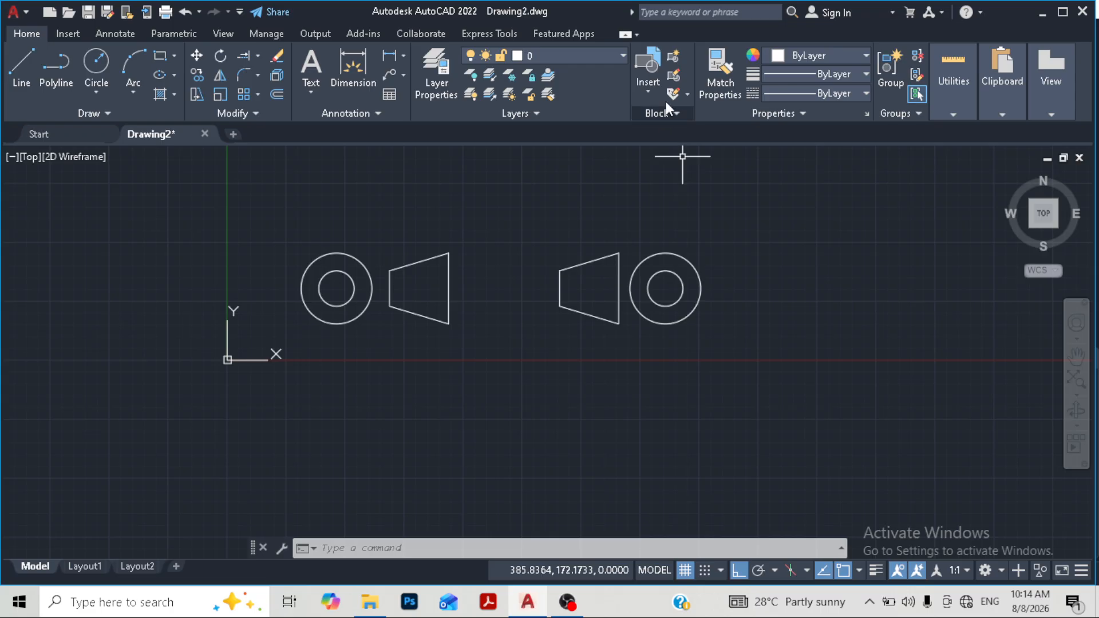
# Begin a block definition named 3RD ANGLE with its base point at the centre of the original concentric circles.
pyautogui.click(673, 65)
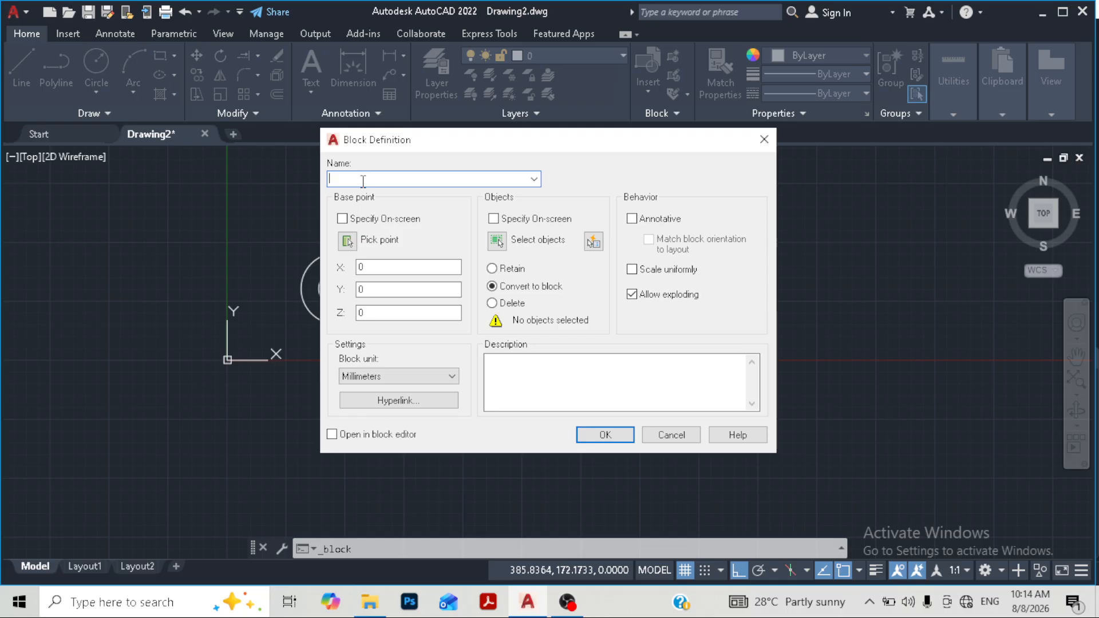
pyautogui.write('3RD ANGLE')
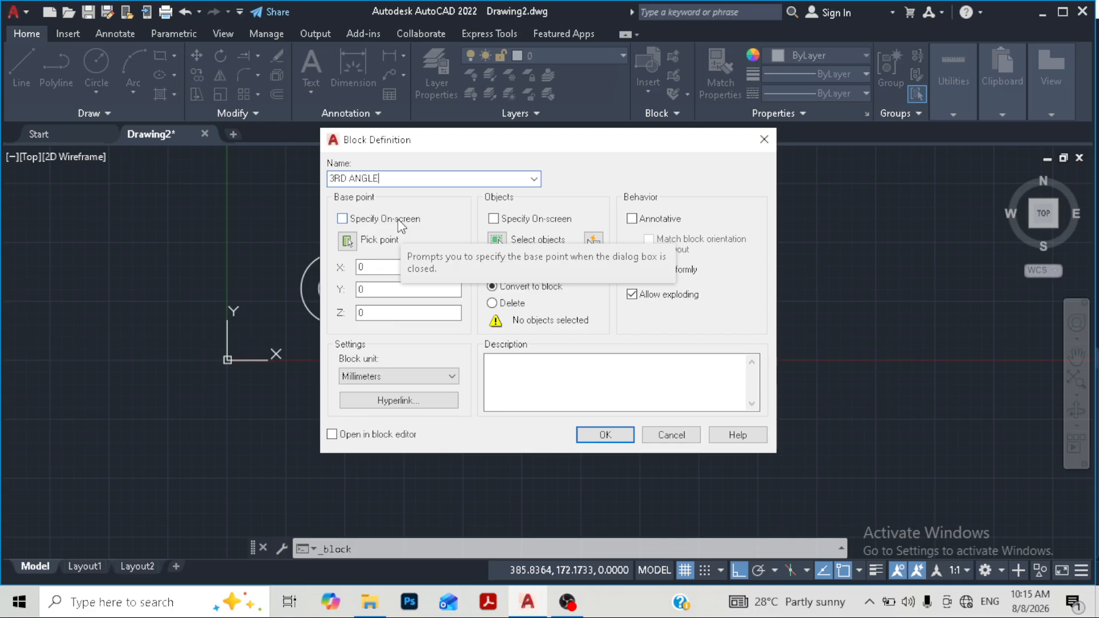
pyautogui.click(348, 242)
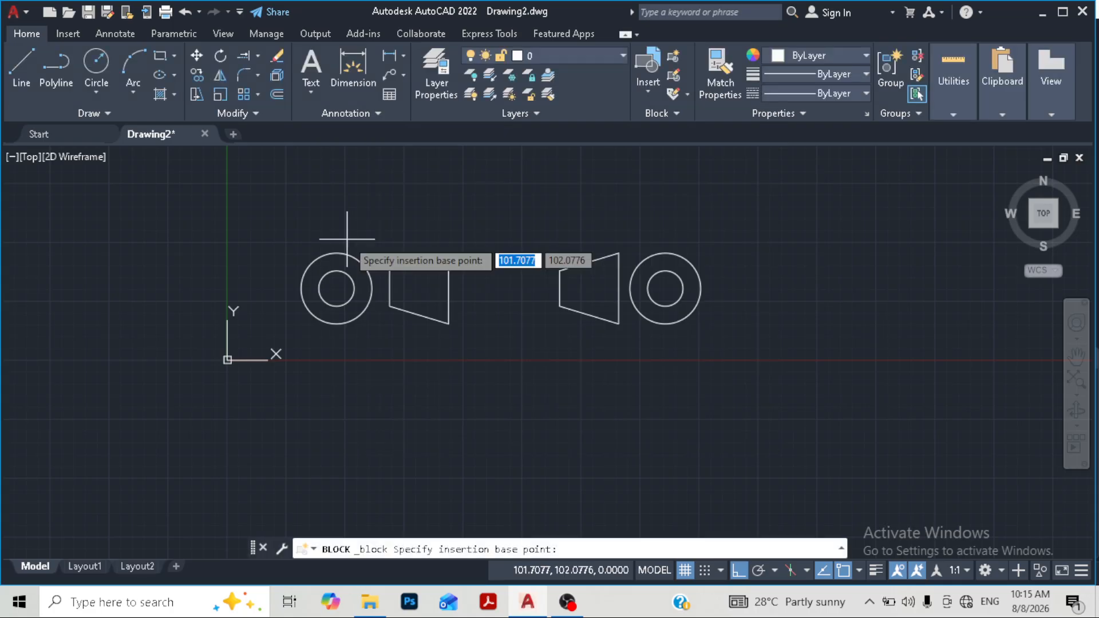
pyautogui.click(337, 289)
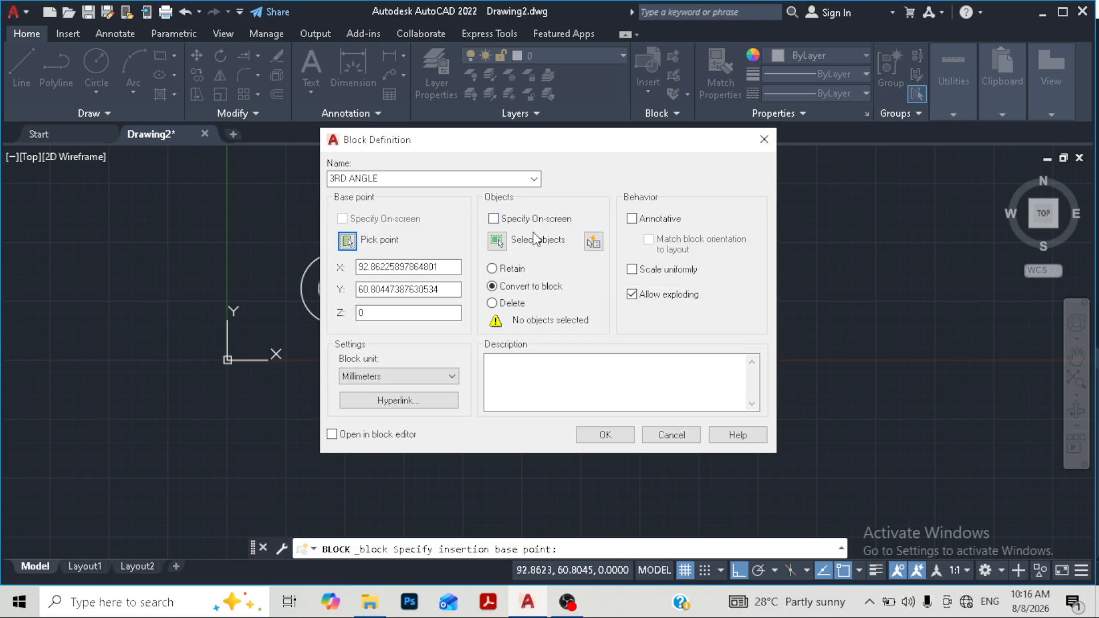
# Set the original two circles and the trapezoid beside them as the block's objects.
pyautogui.click(497, 241)
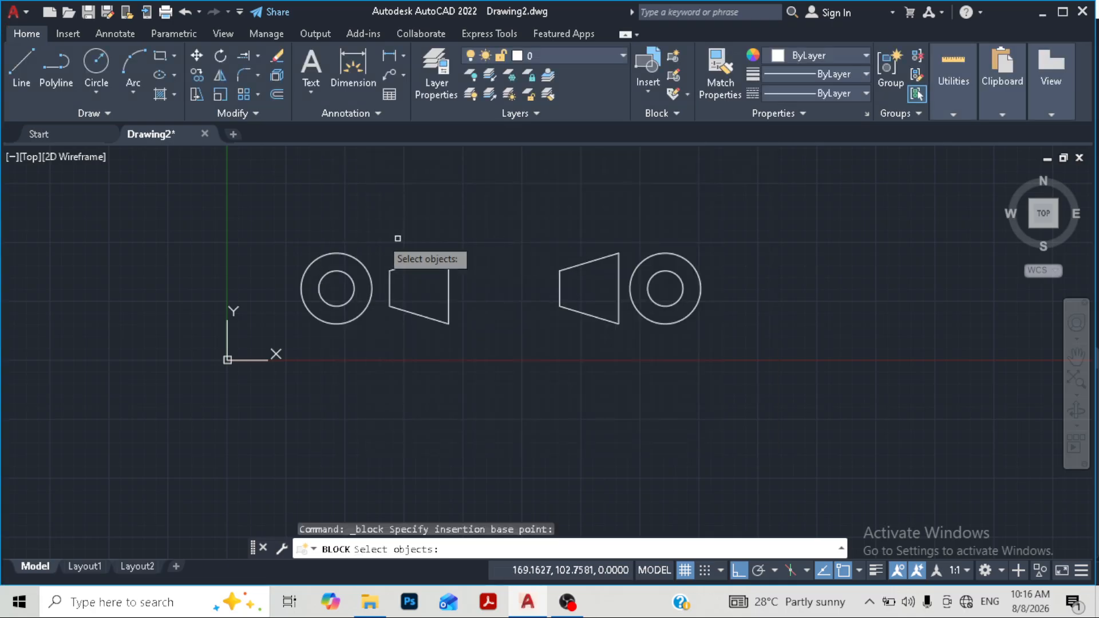
pyautogui.click(284, 213)
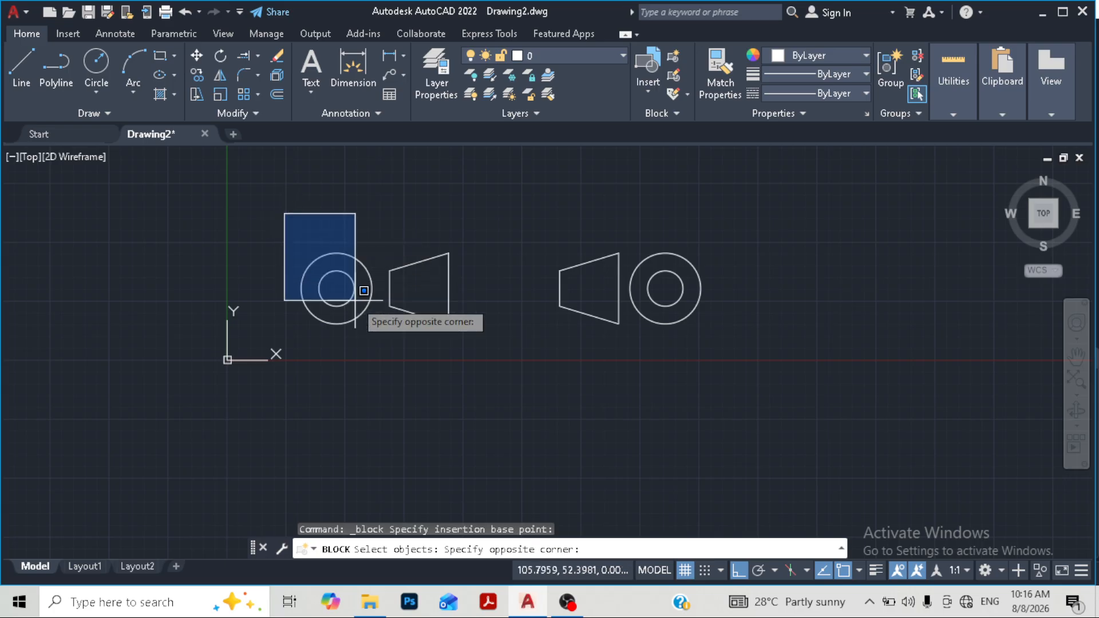
pyautogui.click(484, 365)
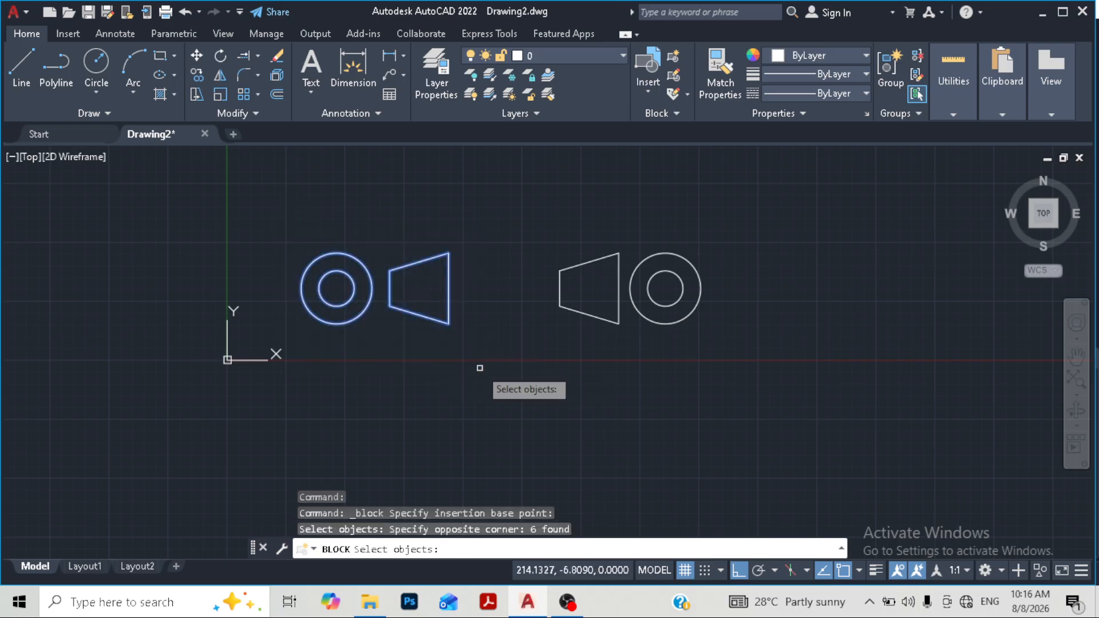
pyautogui.press('Return')
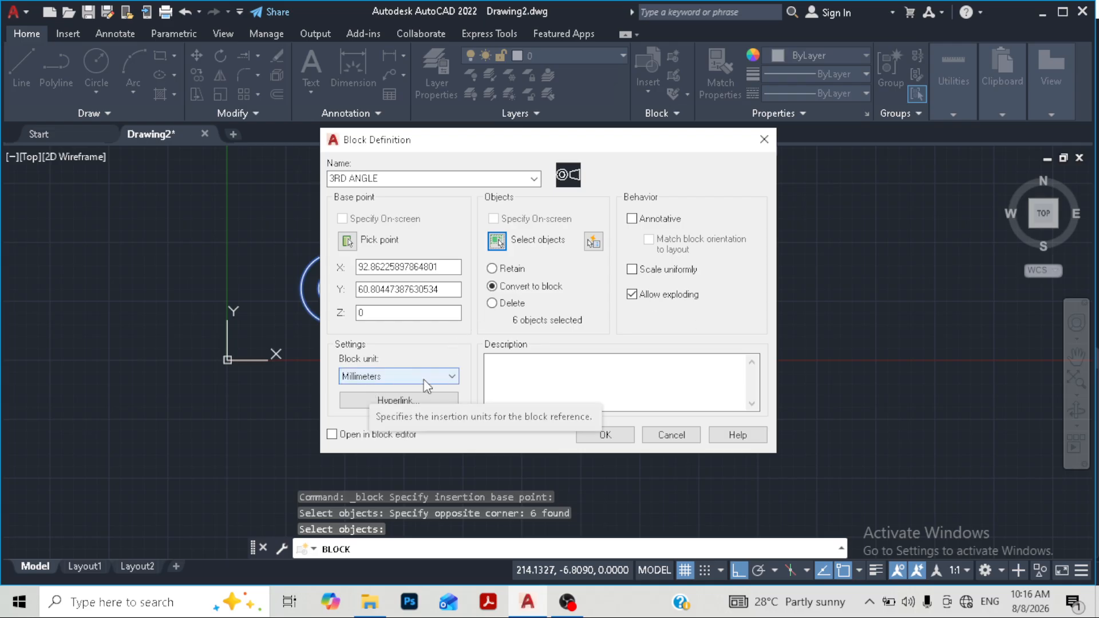
# Enter the block description THIS IS ANGLE PROJECTION SYSTEM SYMBOL.
pyautogui.click(531, 370)
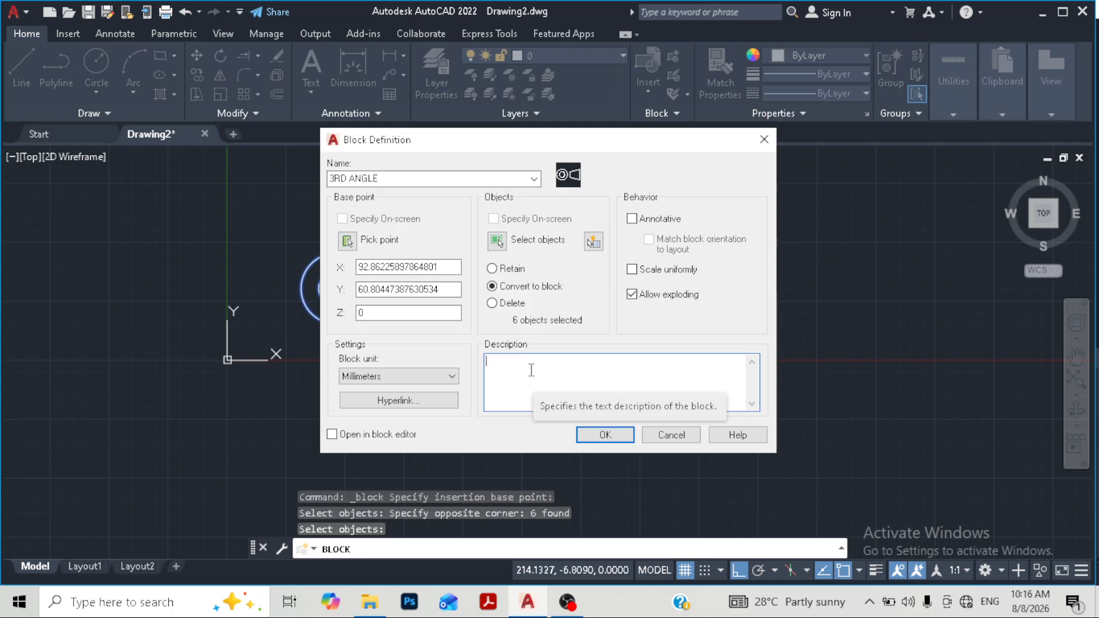
pyautogui.write('T')
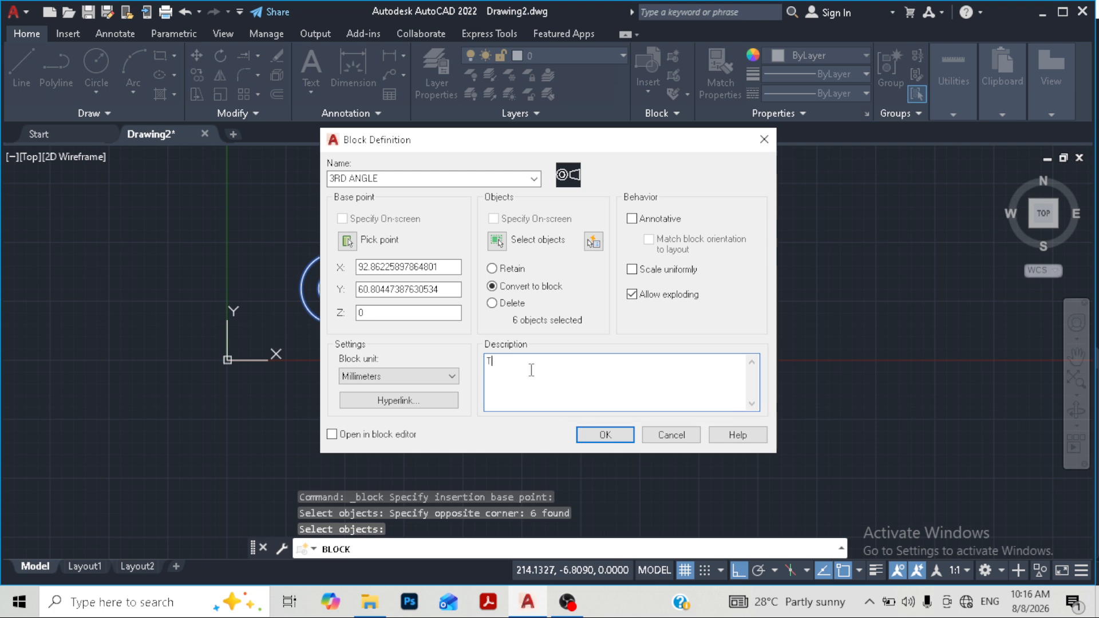
pyautogui.write('HIS IS ANGLE PROJECTIO')
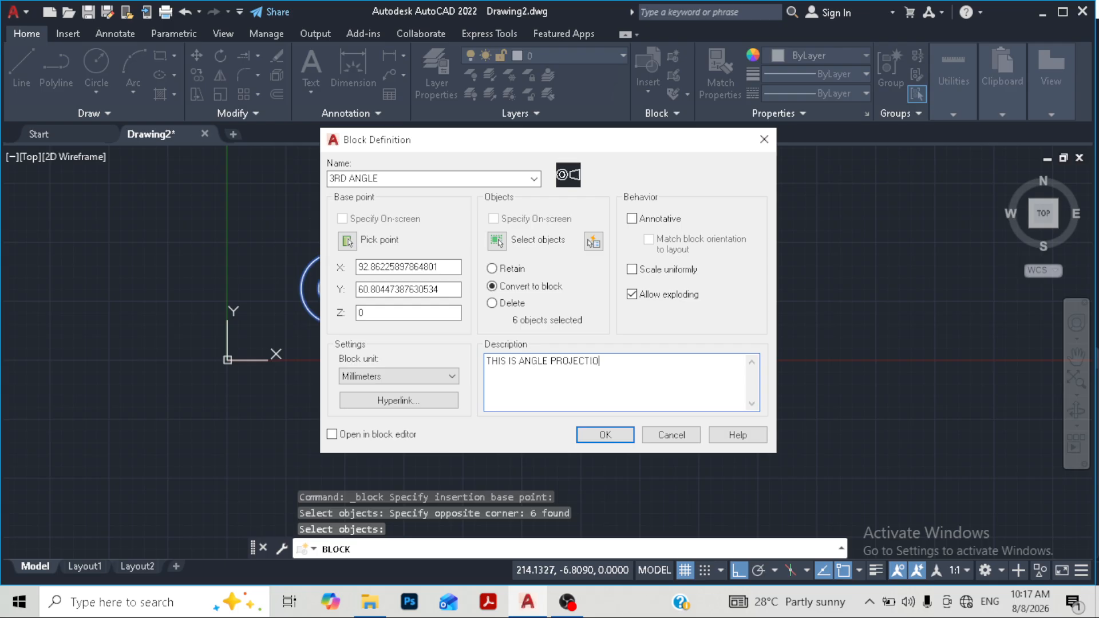
pyautogui.write('N SYSTEM SYM')
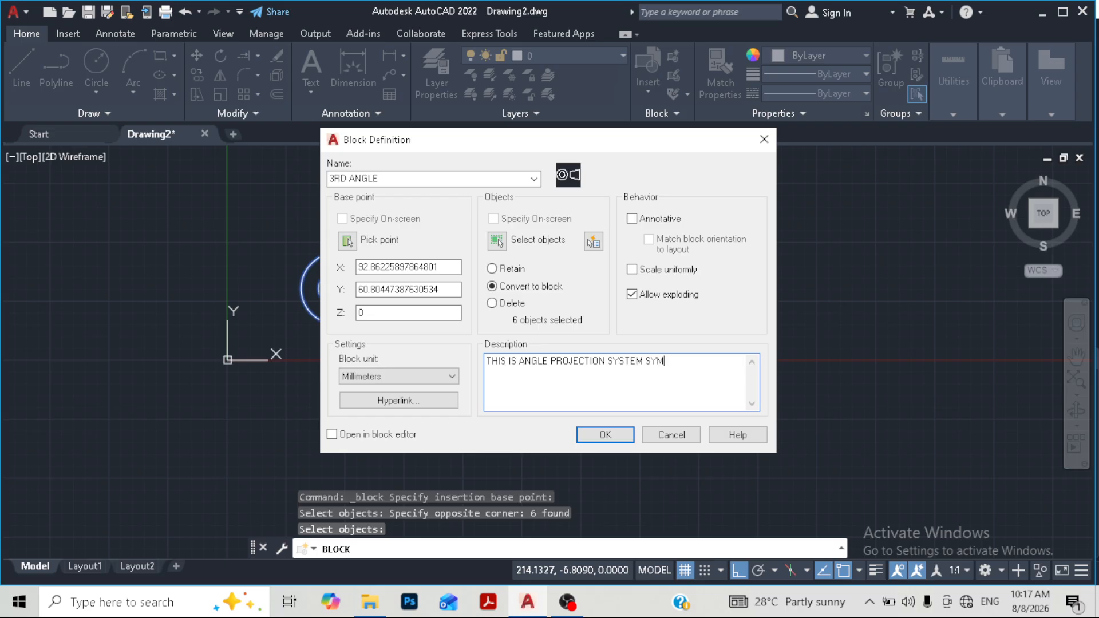
pyautogui.write('BOL')
# Insert 3rd before ANGLE in the block description, then create the block and select it in the drawing.
pyautogui.write('3')
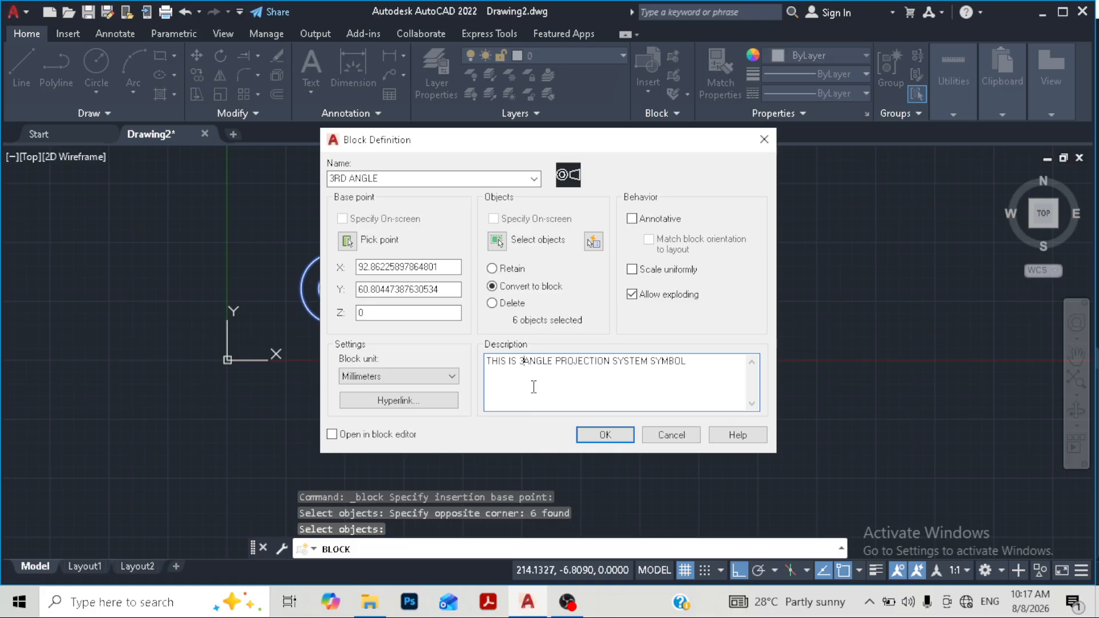
pyautogui.write('RD')
pyautogui.press('BackSpace')
pyautogui.press('BackSpace')
pyautogui.press('BackSpace')
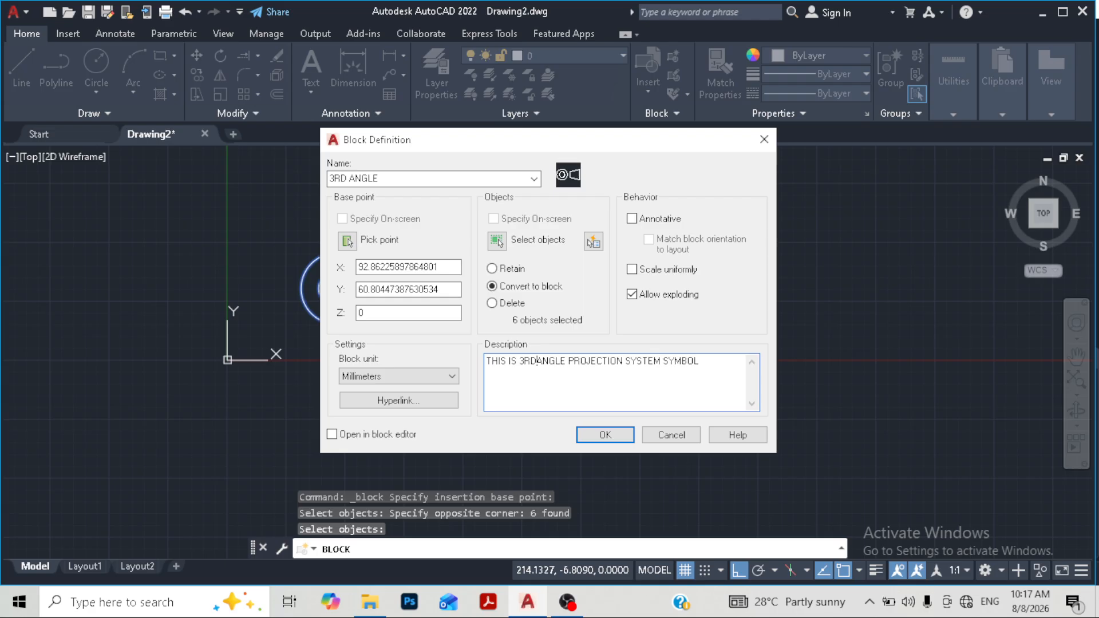
pyautogui.write('RD')
pyautogui.press('BackSpace')
pyautogui.press('BackSpace')
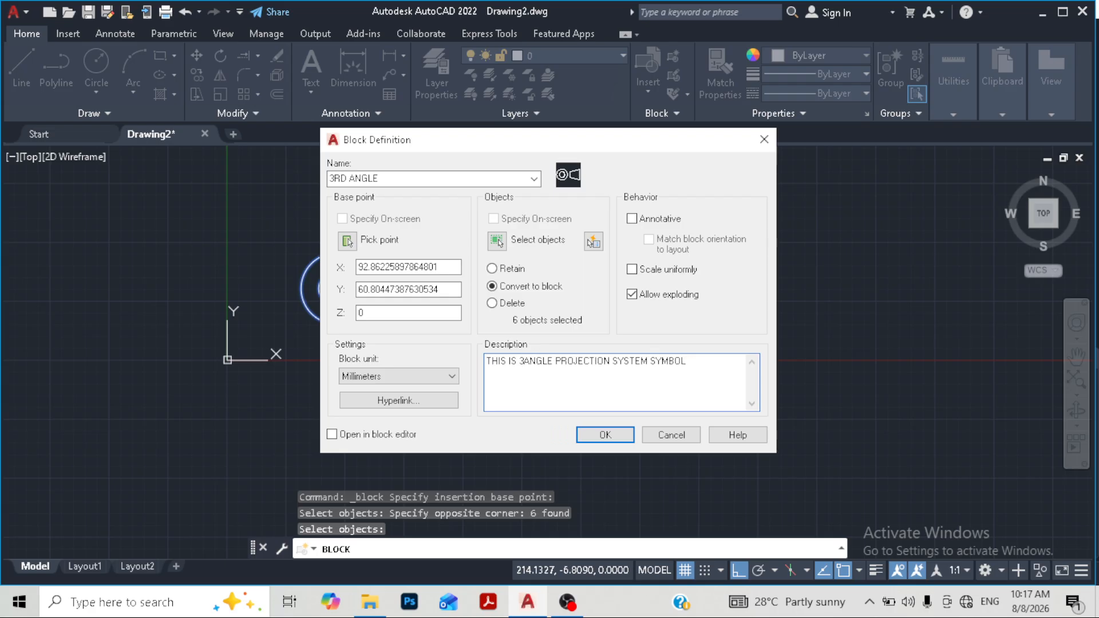
pyautogui.write('rd')
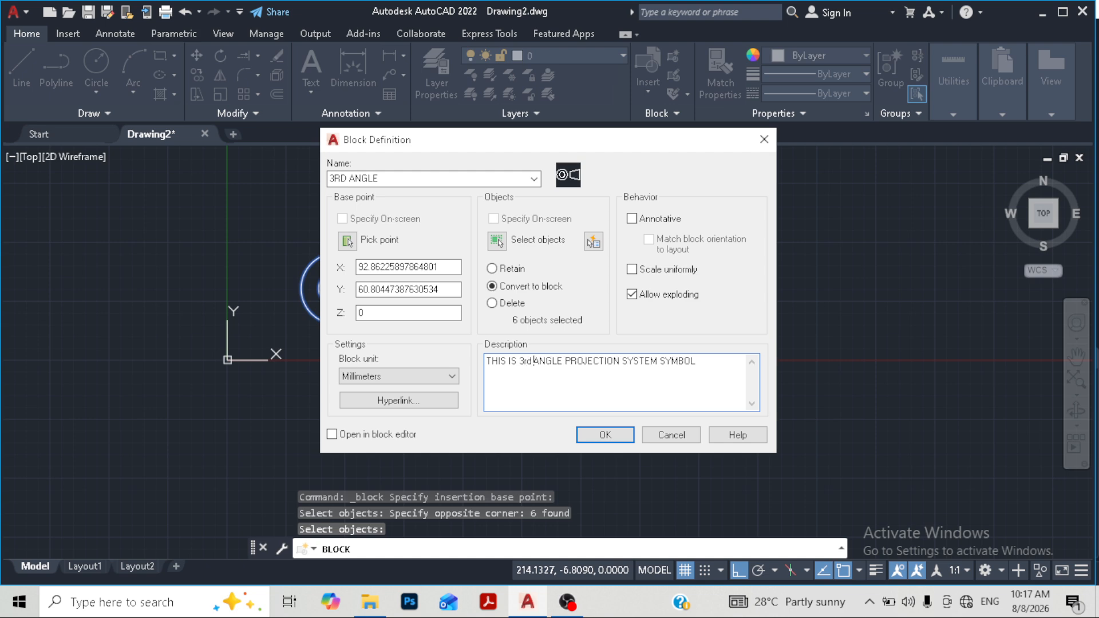
pyautogui.click(606, 435)
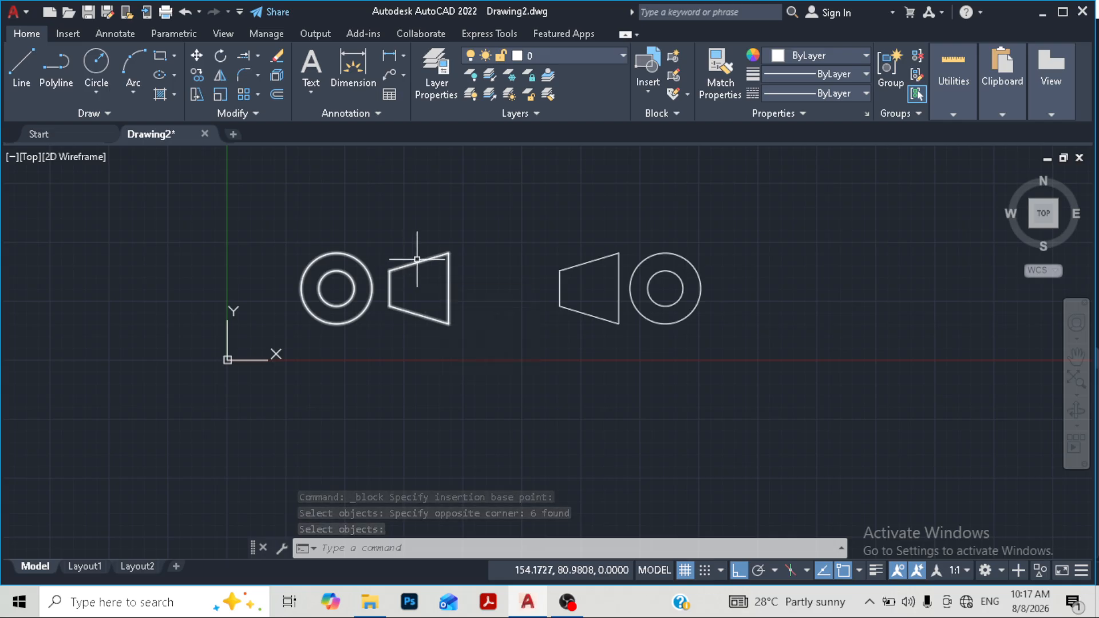
pyautogui.click(417, 260)
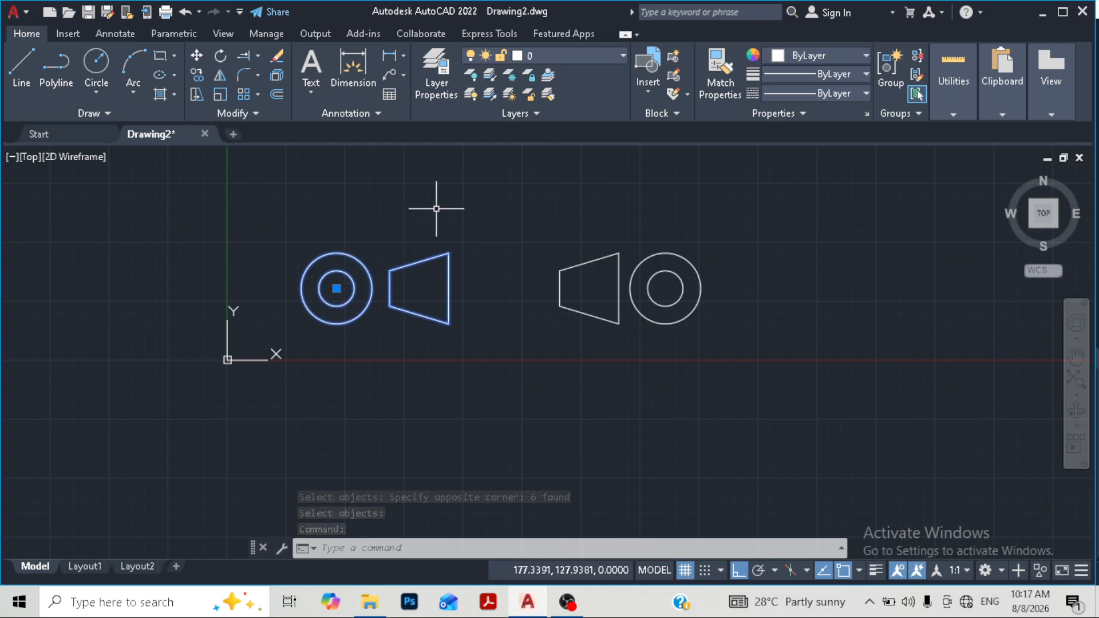
# Insert the 3RD ANGLE block at scale 1 and rotation 0, directly above the original circles-and-trapezoid symbol.
pyautogui.press('Escape')
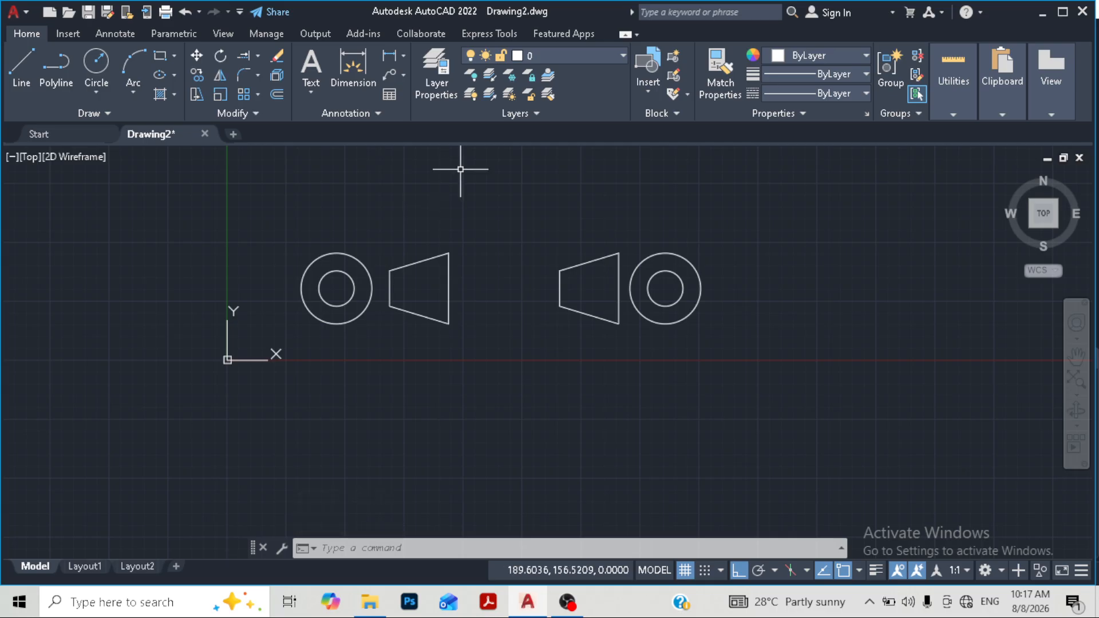
pyautogui.click(648, 74)
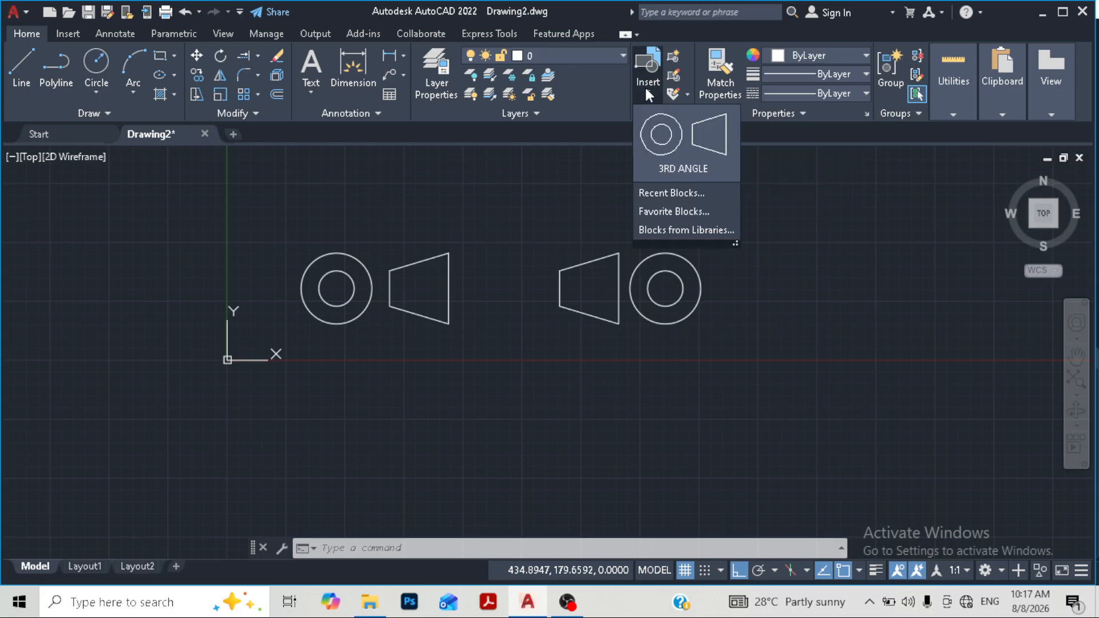
pyautogui.click(685, 147)
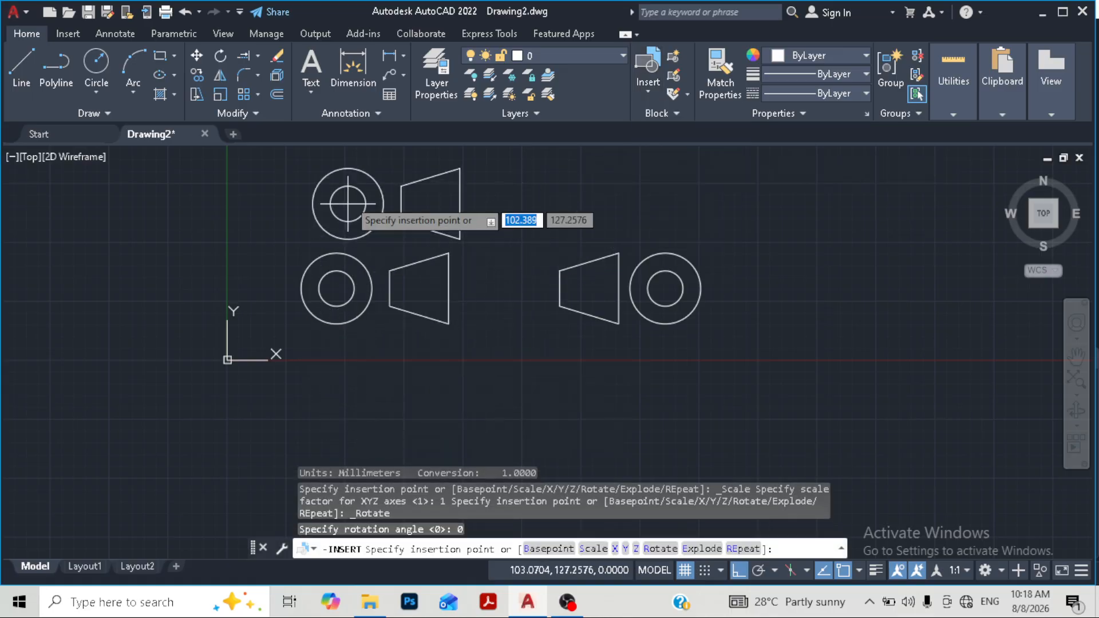
pyautogui.click(350, 186)
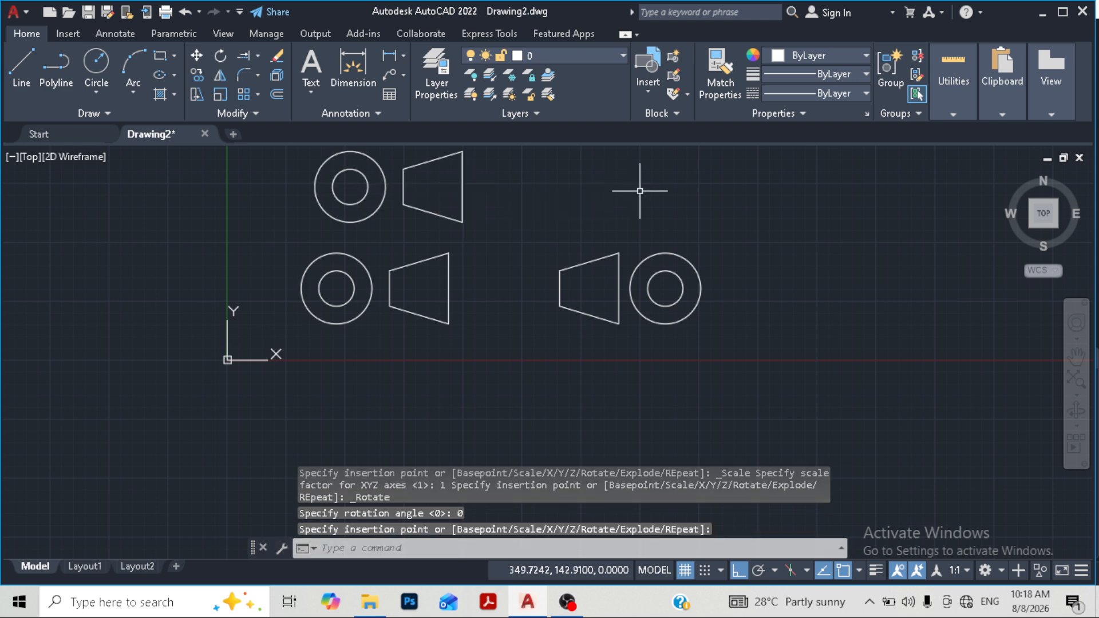
pyautogui.moveTo(545, 255)
pyautogui.mouseDown(button='middle')
pyautogui.moveTo(517, 287)
pyautogui.moveTo(526, 273)
pyautogui.mouseUp(button='middle')
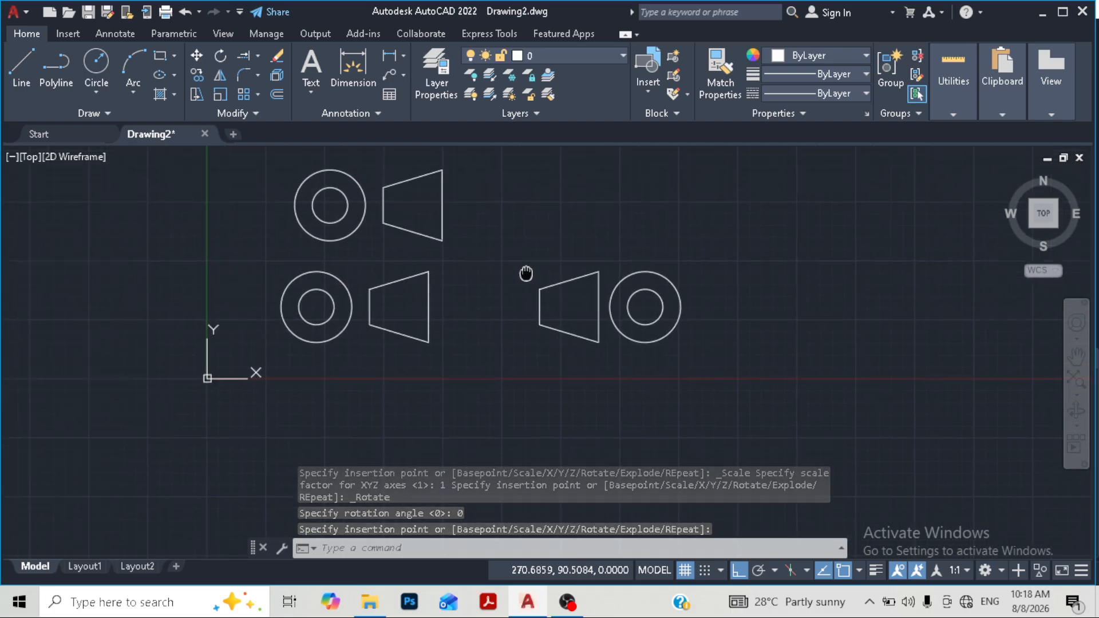
# Create a new blank drawing and frame its top view around the origin.
pyautogui.click(233, 135)
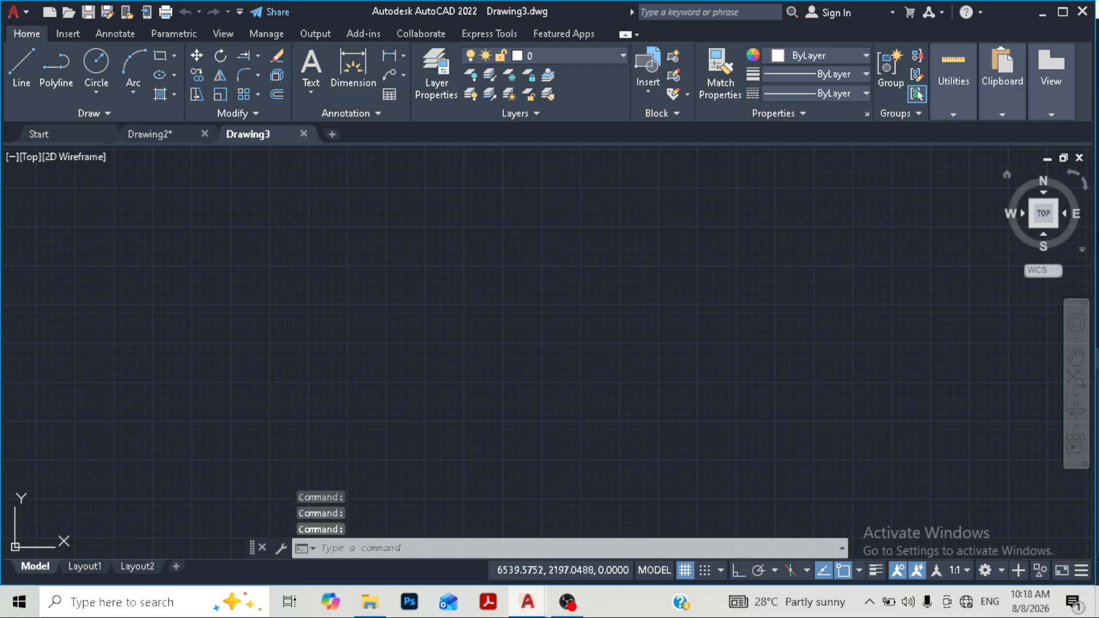
pyautogui.click(1042, 213)
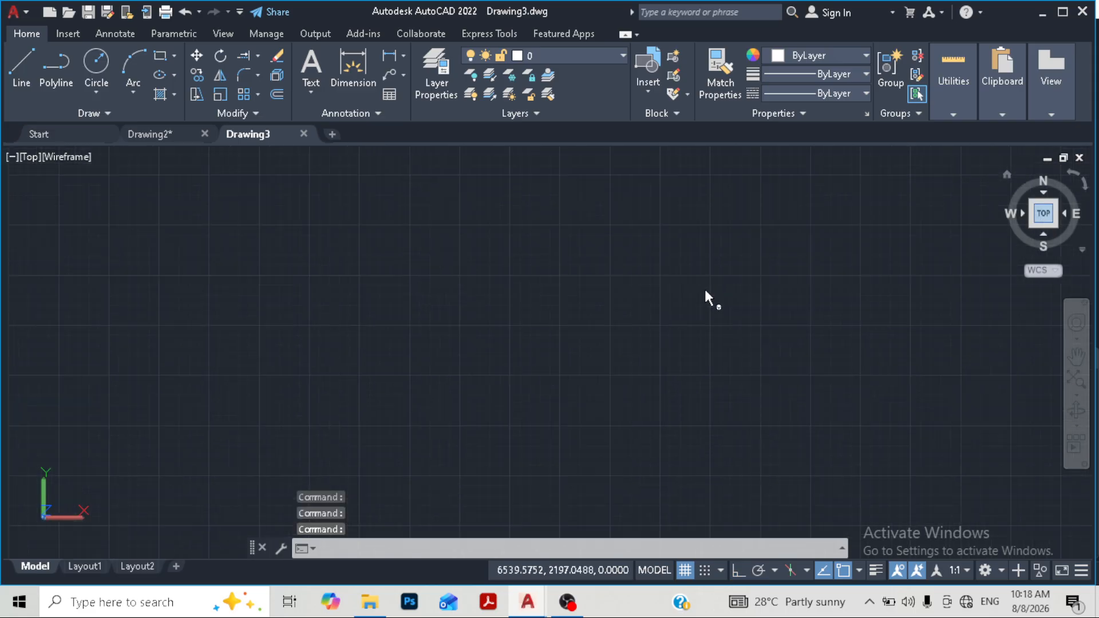
pyautogui.scroll(-9, 550, 270)
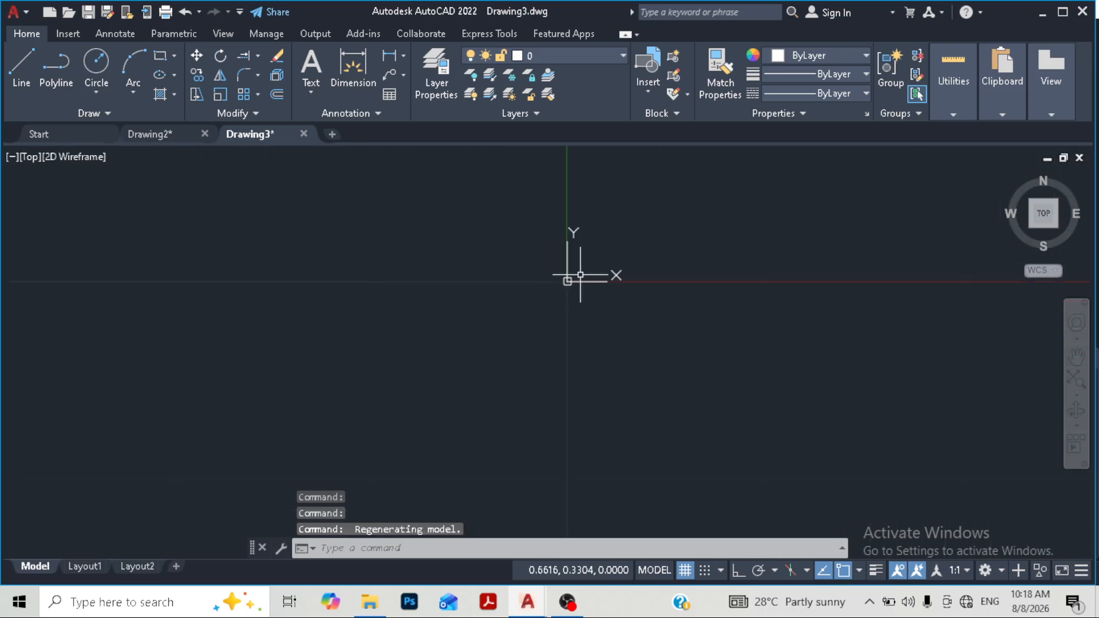
pyautogui.moveTo(582, 275); pyautogui.dragTo(452, 336, button='middle')
pyautogui.scroll(-5, 462, 324)
pyautogui.moveTo(536, 308); pyautogui.dragTo(465, 350, button='middle')
pyautogui.scroll(-5, 465, 352)
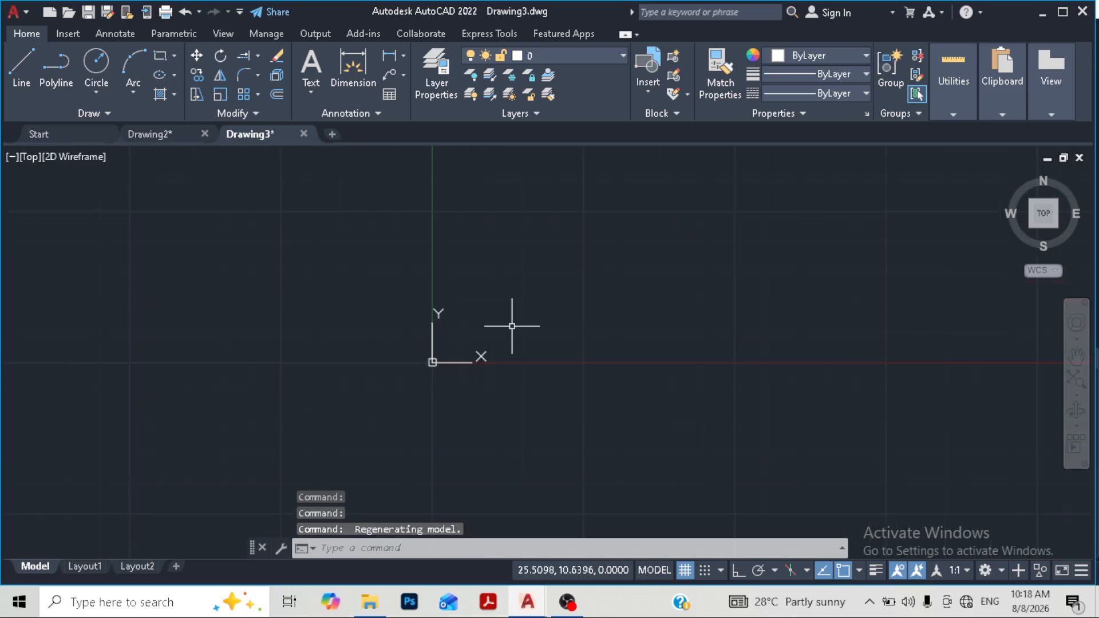
# Check the new drawing's block gallery and recent blocks for the 3RD ANGLE block, then return to Drawing2.
pyautogui.click(648, 83)
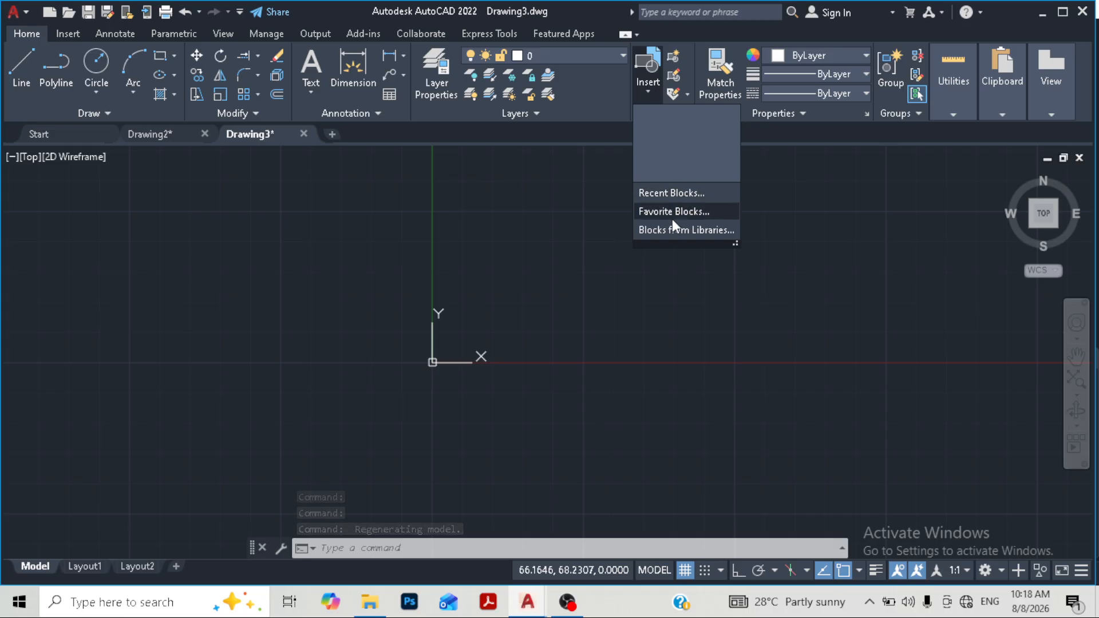
pyautogui.click(697, 194)
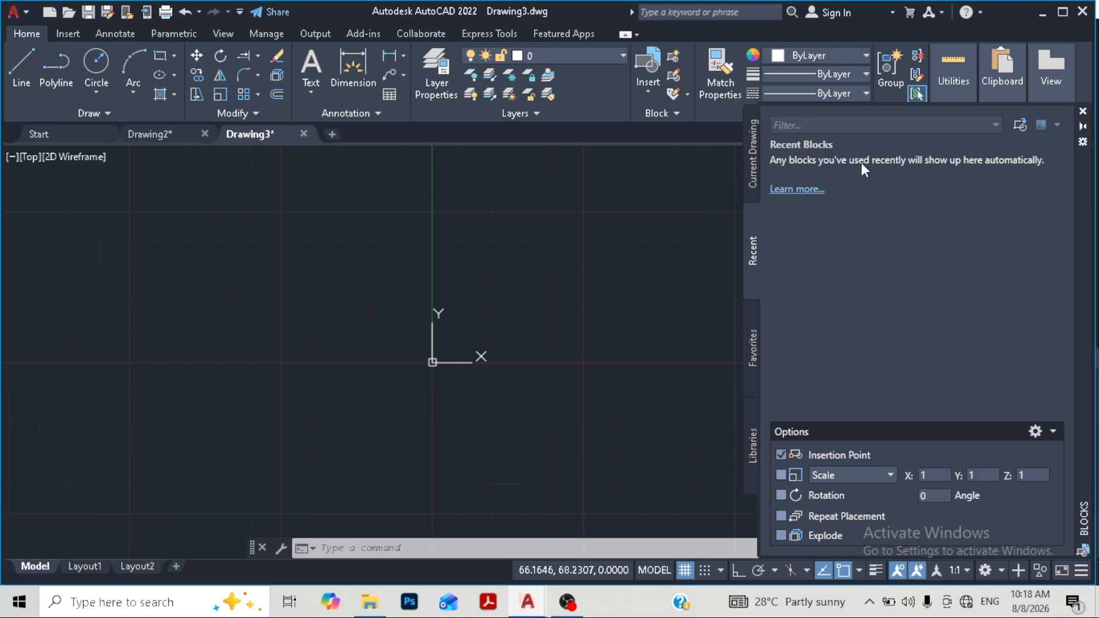
pyautogui.click(1082, 111)
pyautogui.click(154, 135)
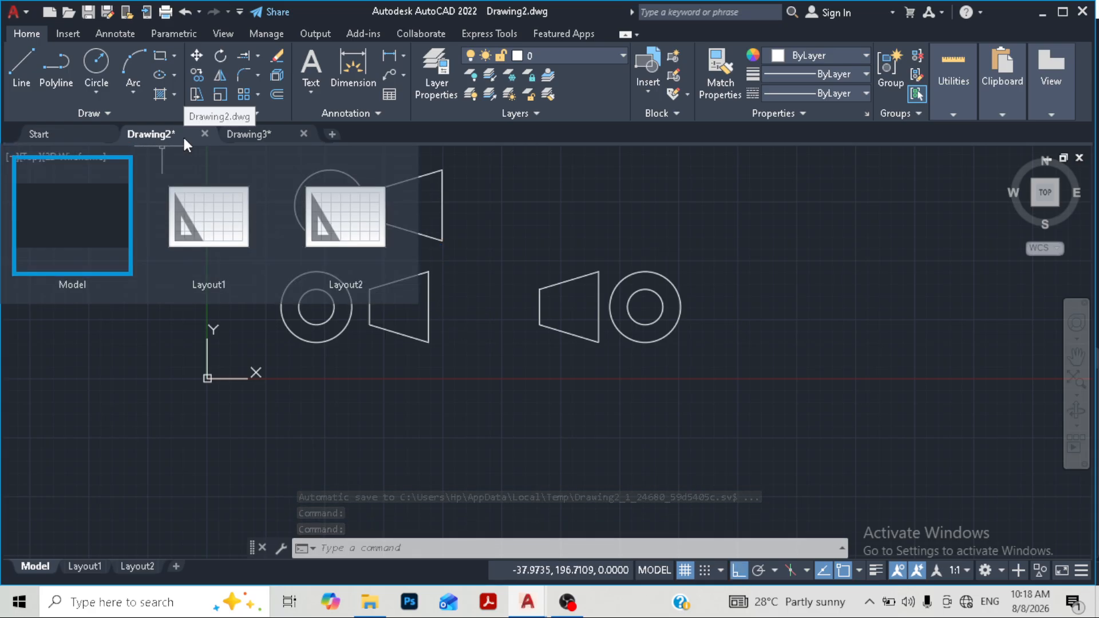
pyautogui.moveTo(268, 138)
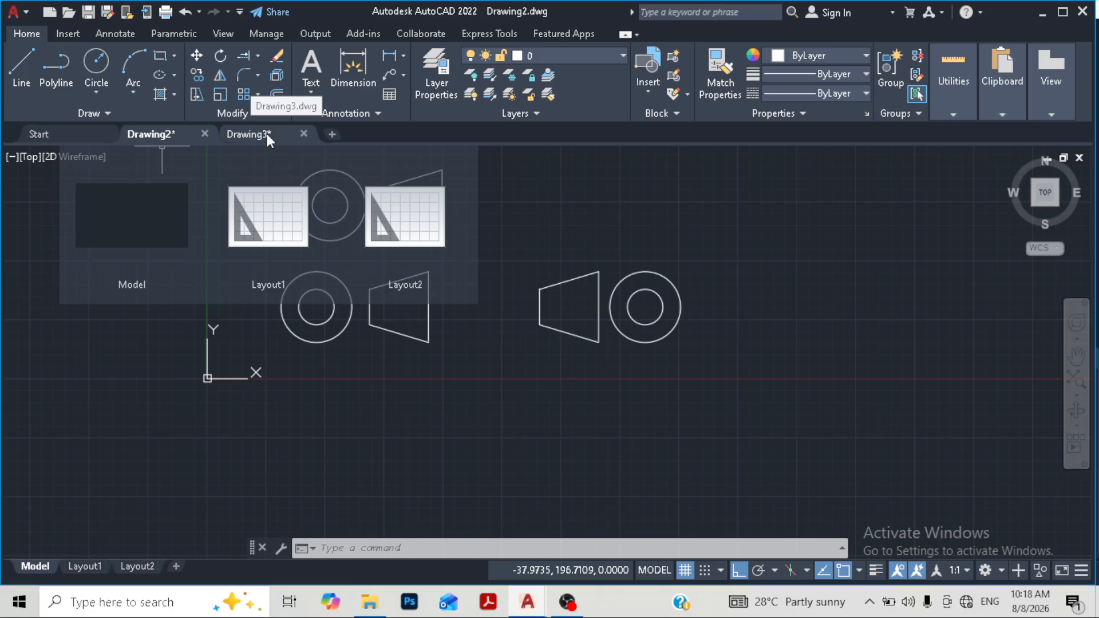
pyautogui.moveTo(138, 142)
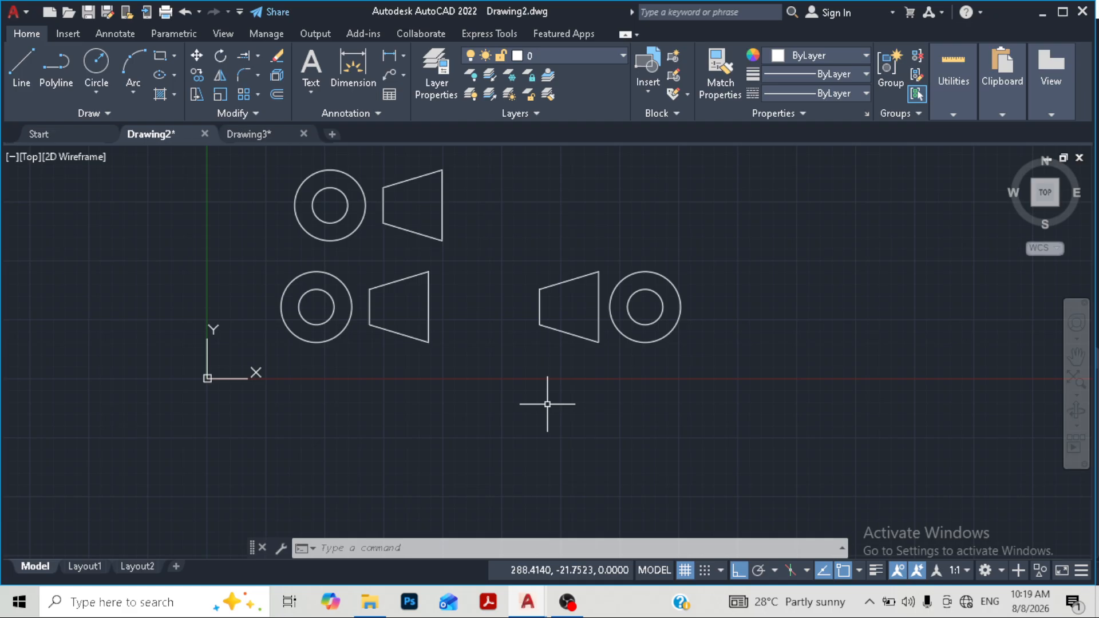
# Open the 3RD ANGLE block definition in the Block Editor and close the block authoring palettes.
pyautogui.click(675, 76)
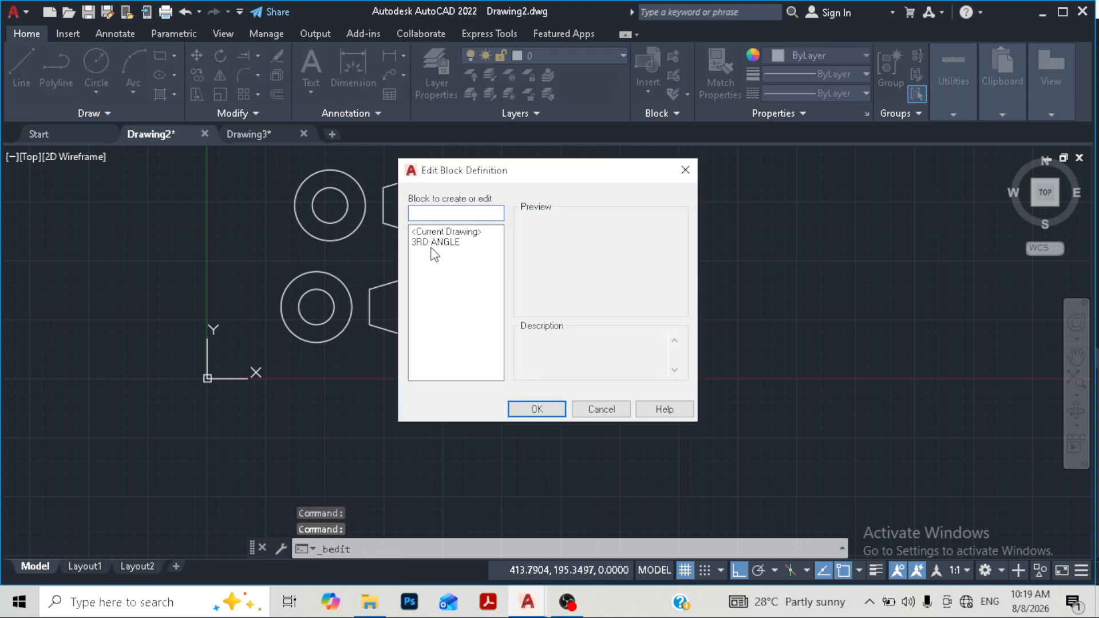
pyautogui.click(430, 242)
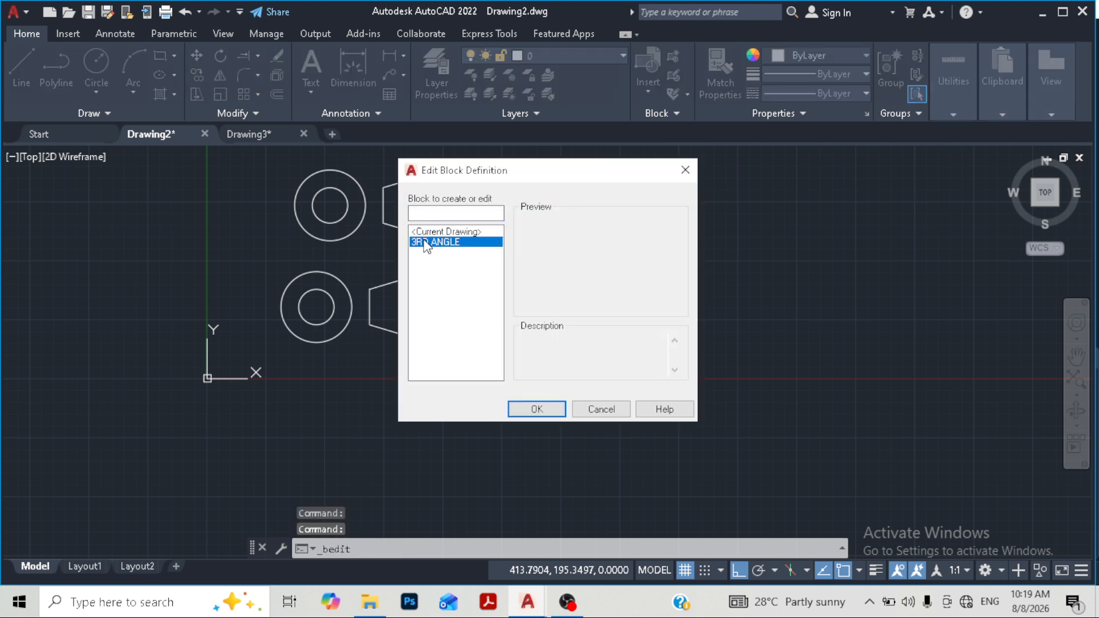
pyautogui.click(539, 411)
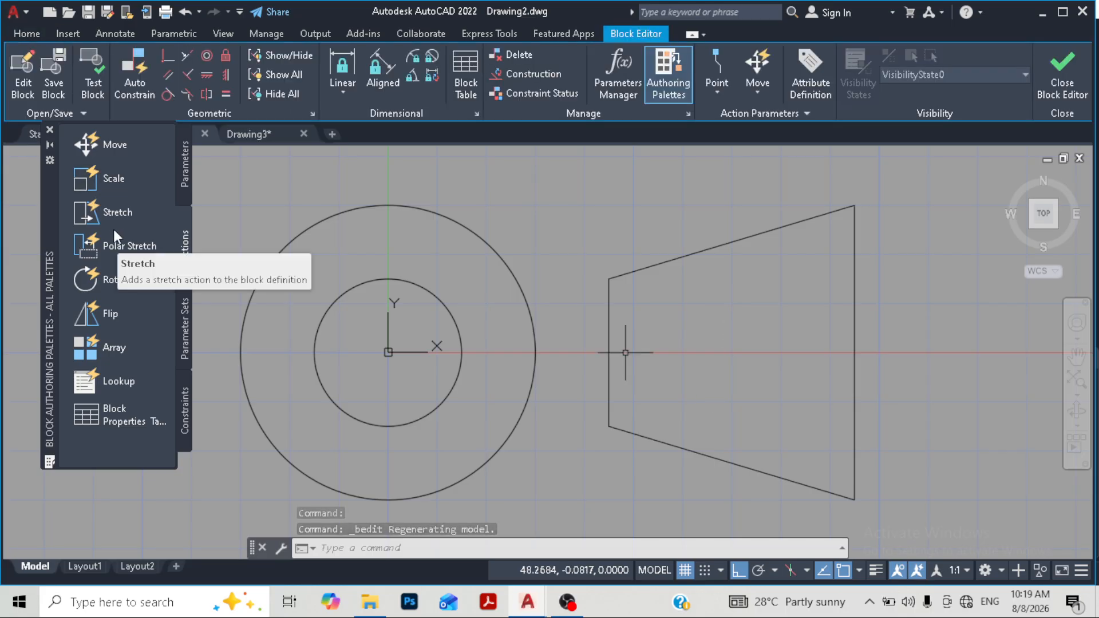
pyautogui.click(50, 130)
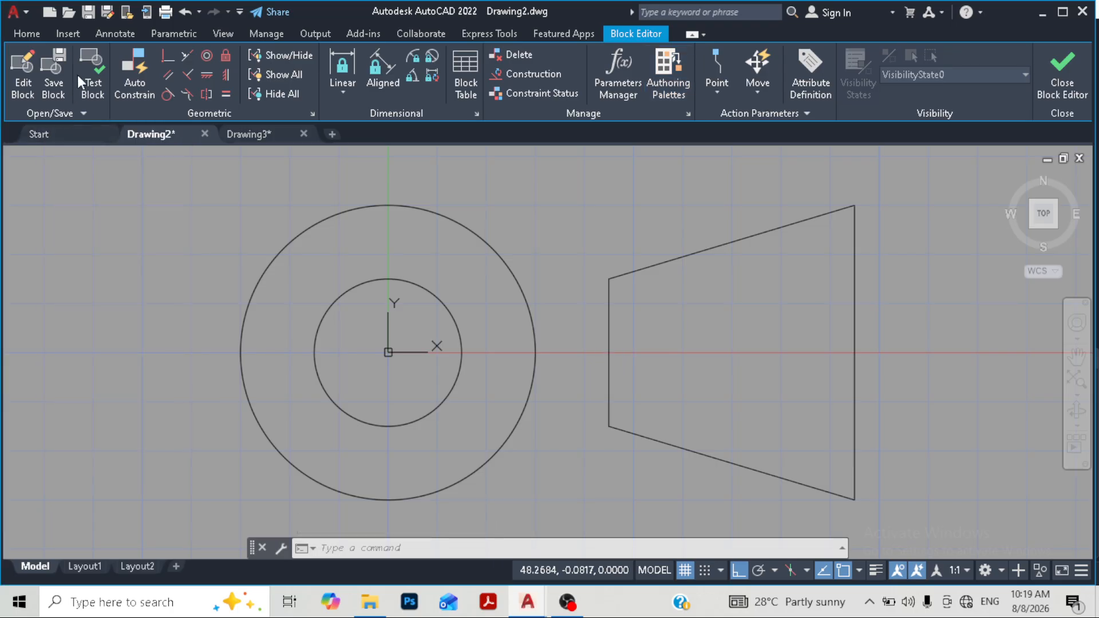
# Add a center mark to the outer circle of the 3RD ANGLE block.
pyautogui.click(113, 34)
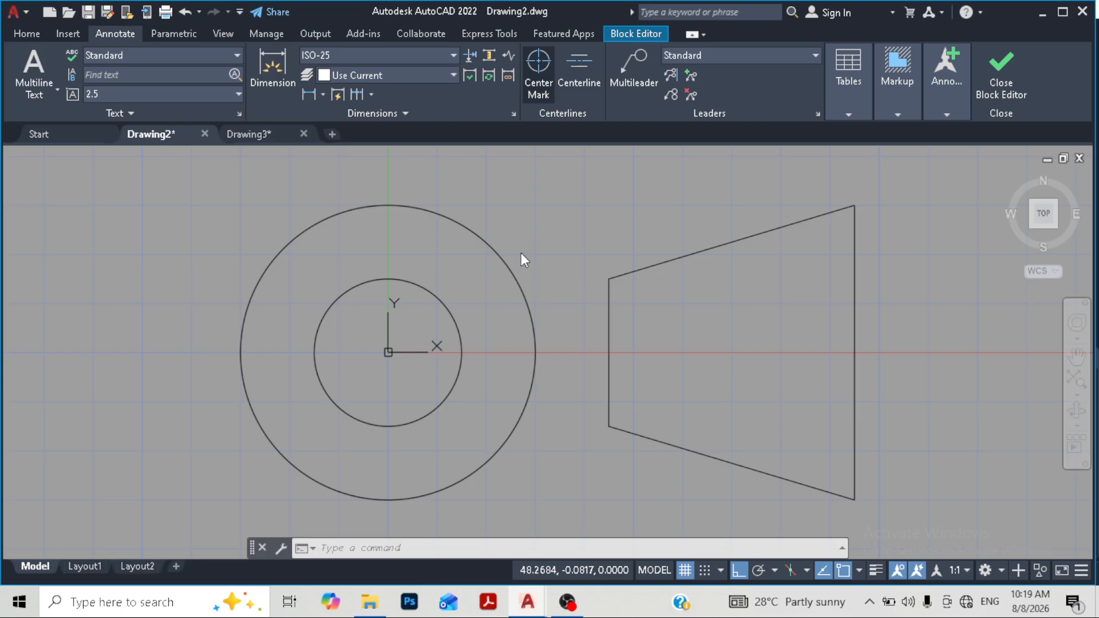
pyautogui.write('centermark')
pyautogui.press('Return')
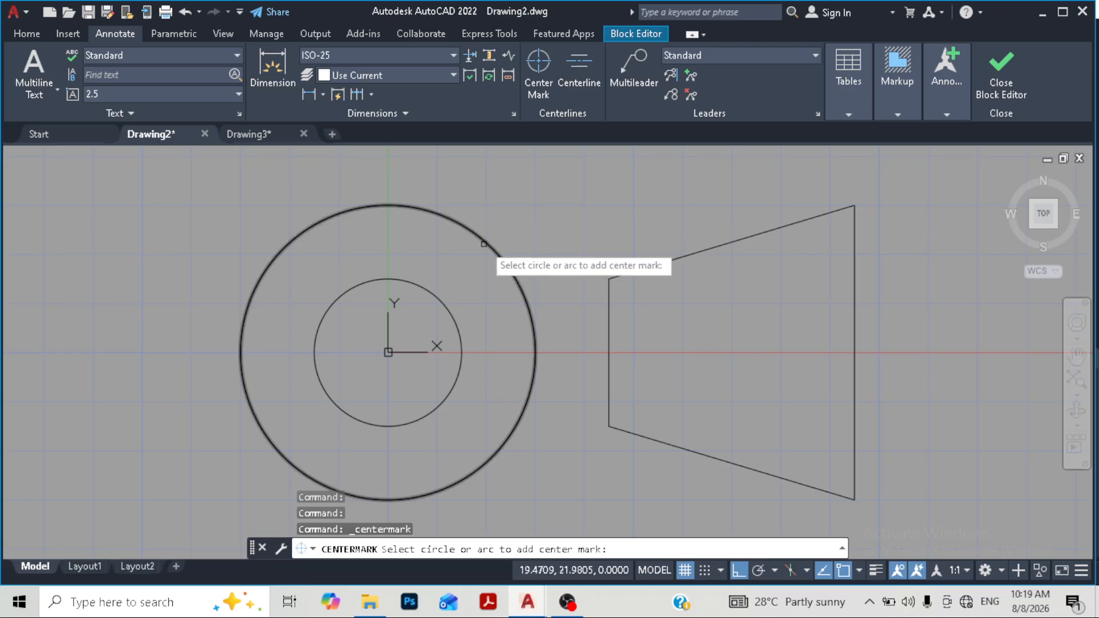
pyautogui.click(501, 256)
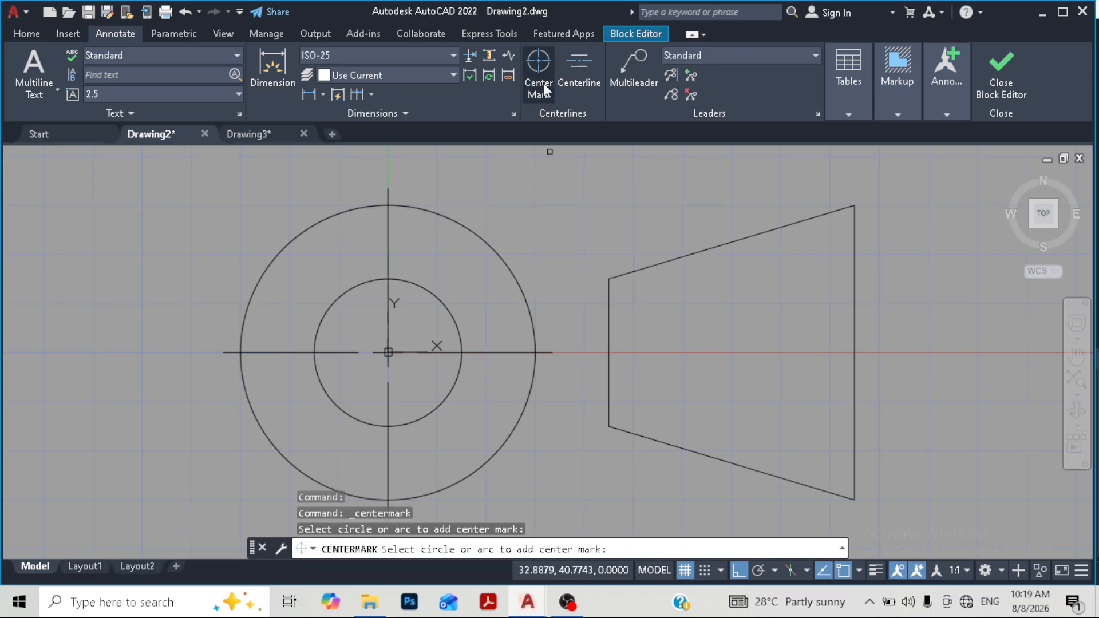
# Add a centerline between the trapezoid's two slanted edges, then save the changes to 3RD ANGLE and close the Block Editor.
pyautogui.click(579, 75)
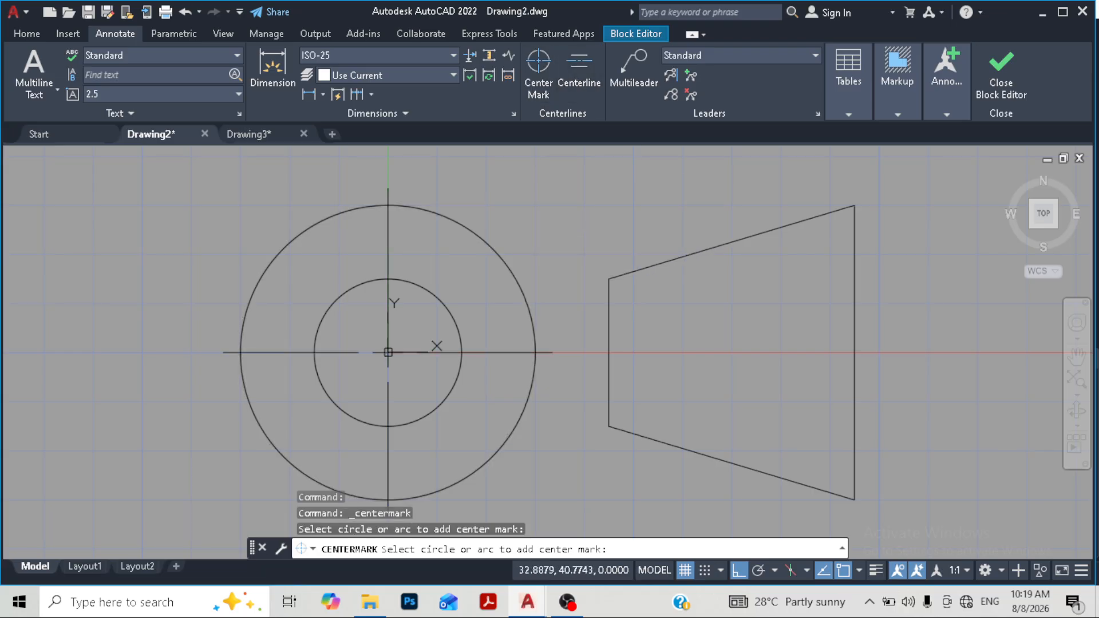
pyautogui.click(723, 247)
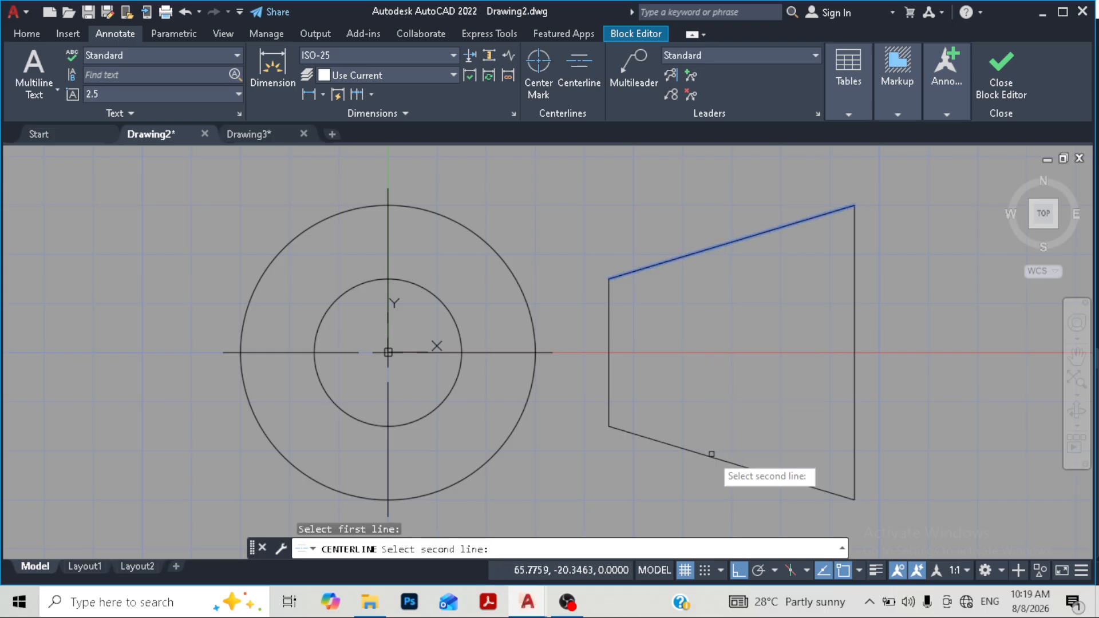
pyautogui.click(712, 456)
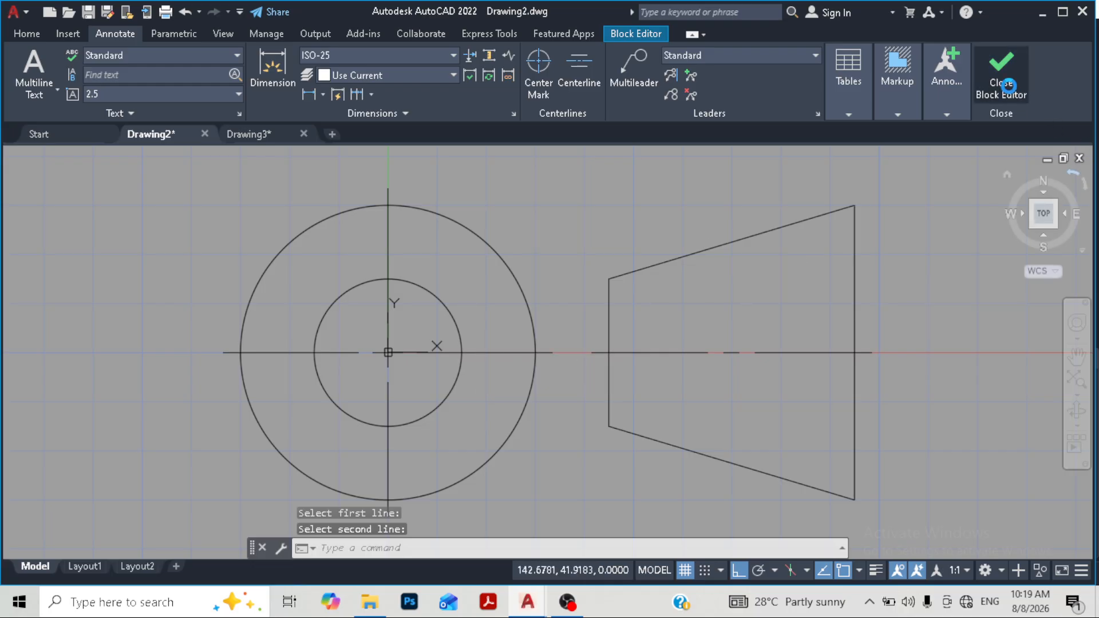
pyautogui.click(1009, 89)
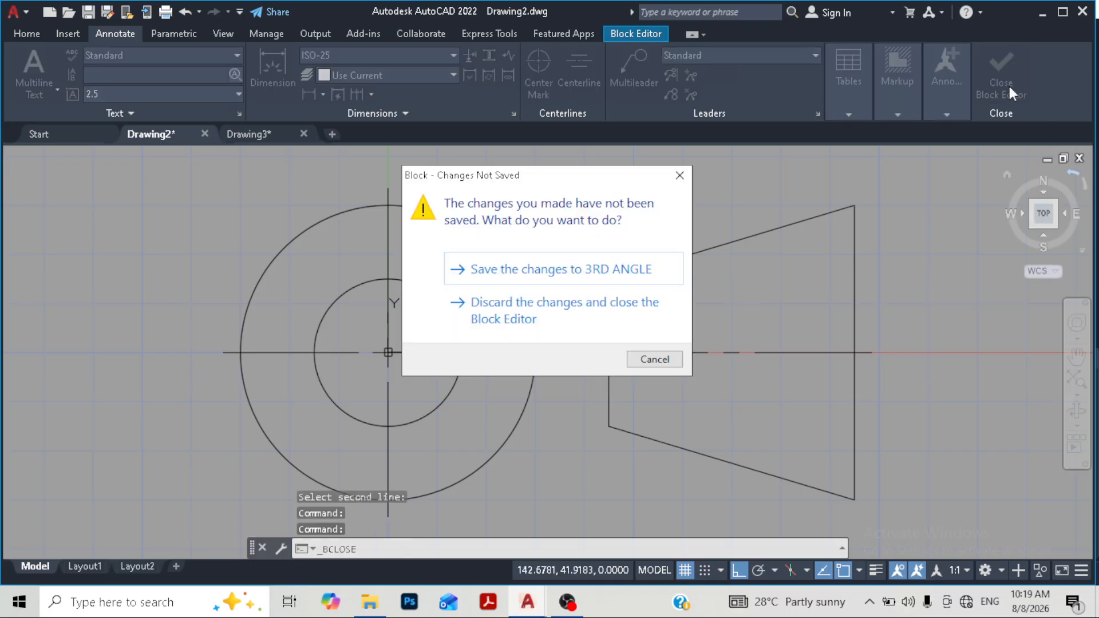
pyautogui.click(571, 272)
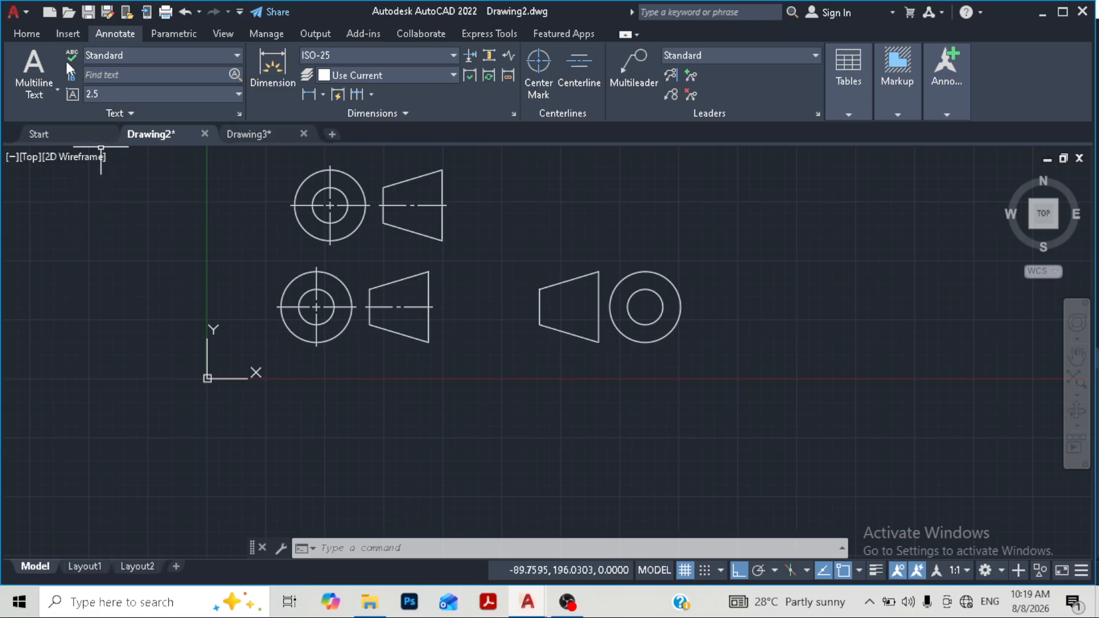
pyautogui.click(36, 35)
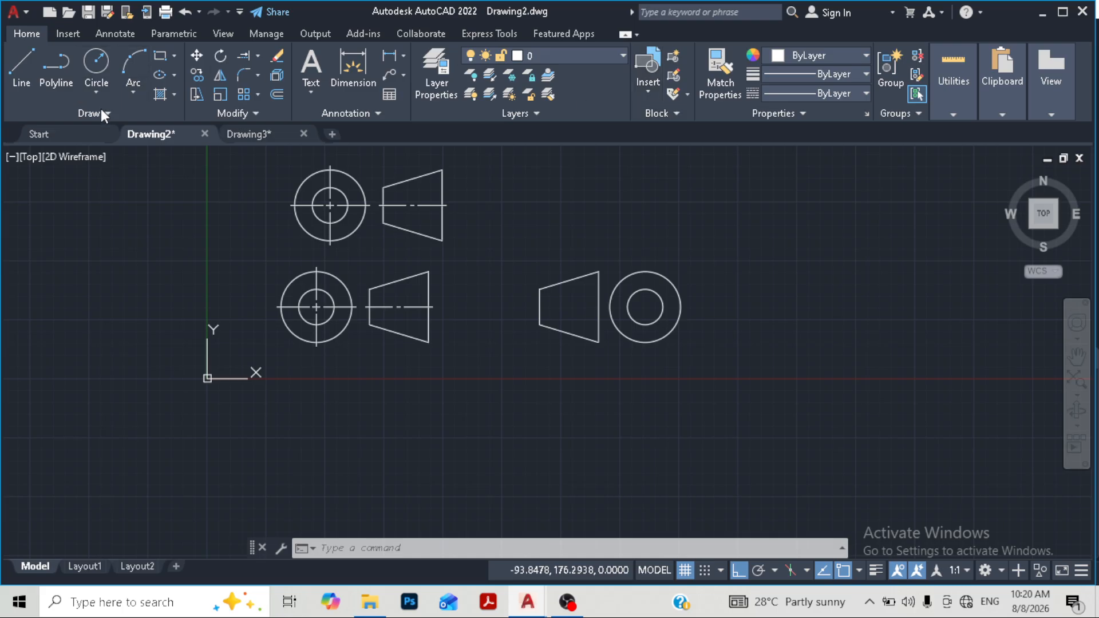
pyautogui.click(68, 35)
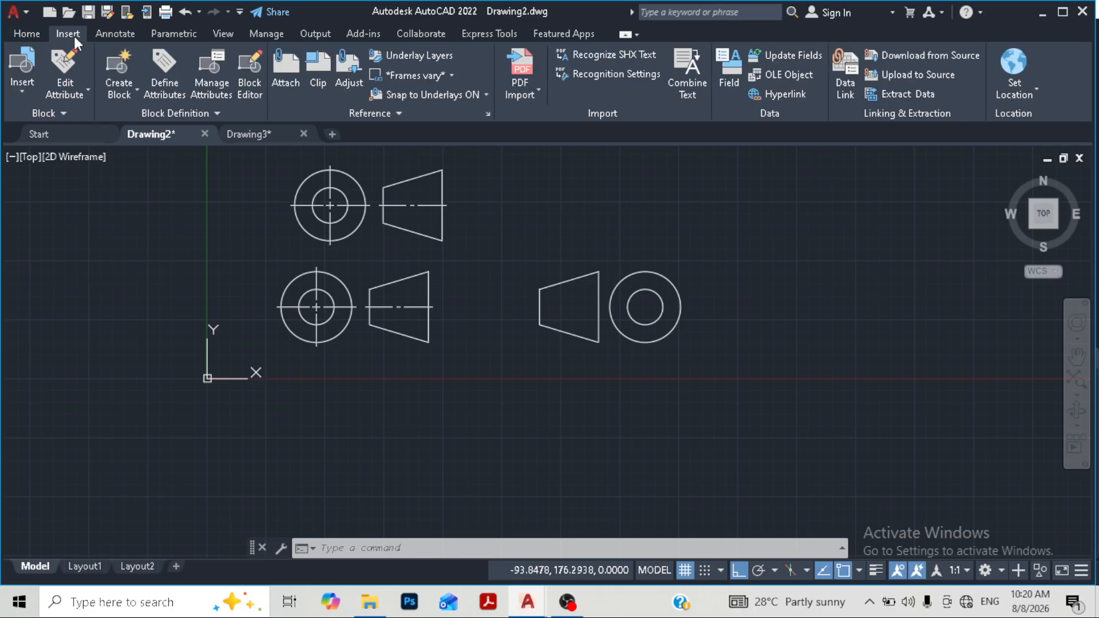
pyautogui.click(134, 90)
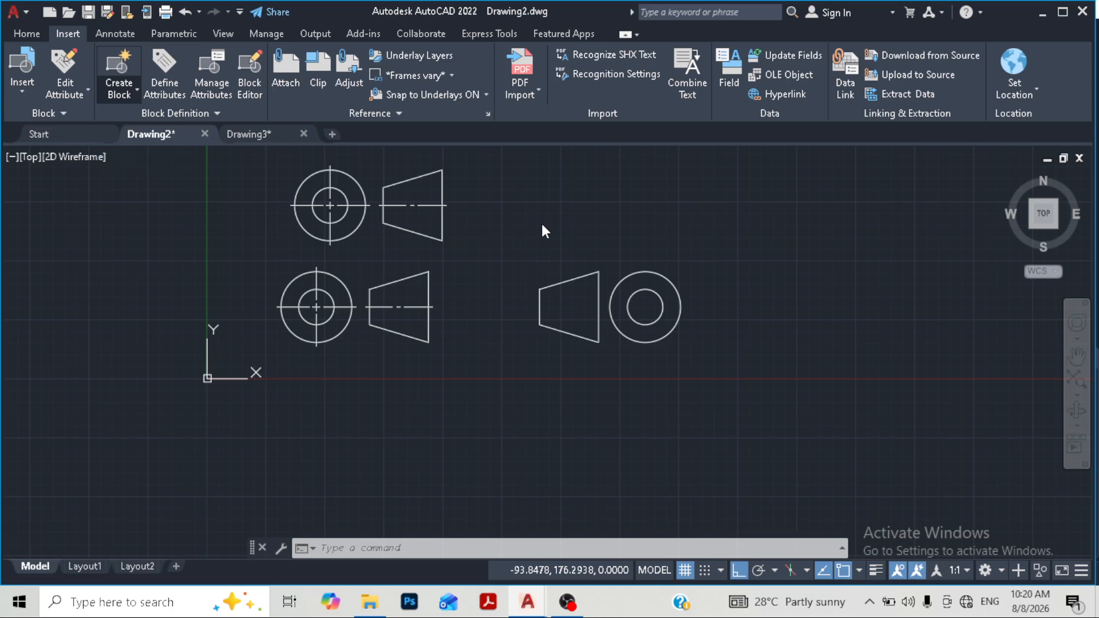
pyautogui.write('B')
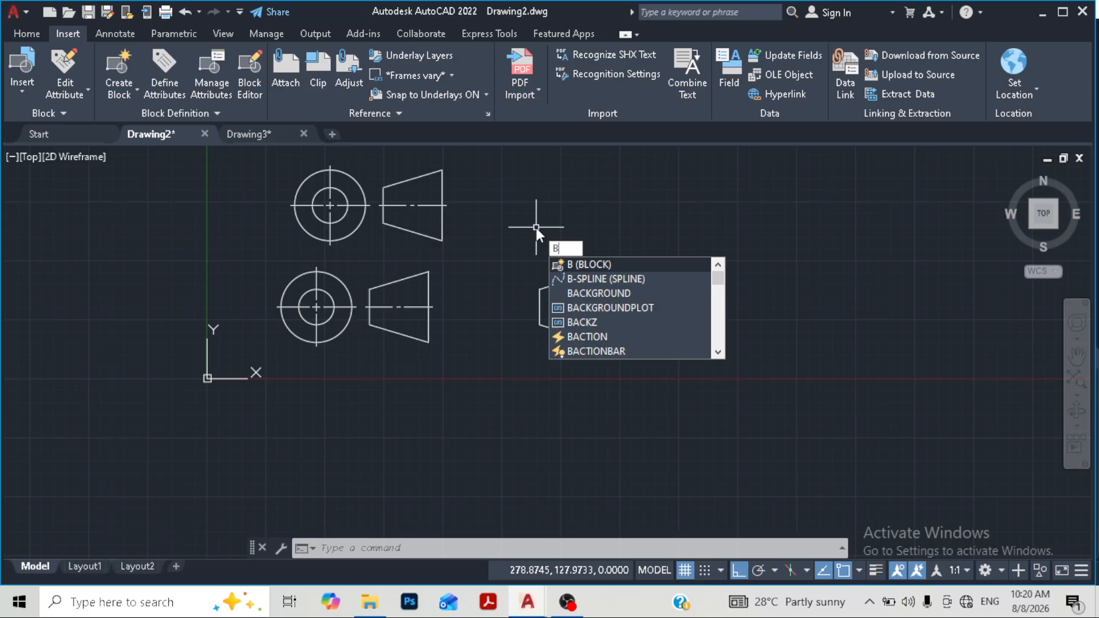
pyautogui.press('BackSpace')
pyautogui.write('WB')
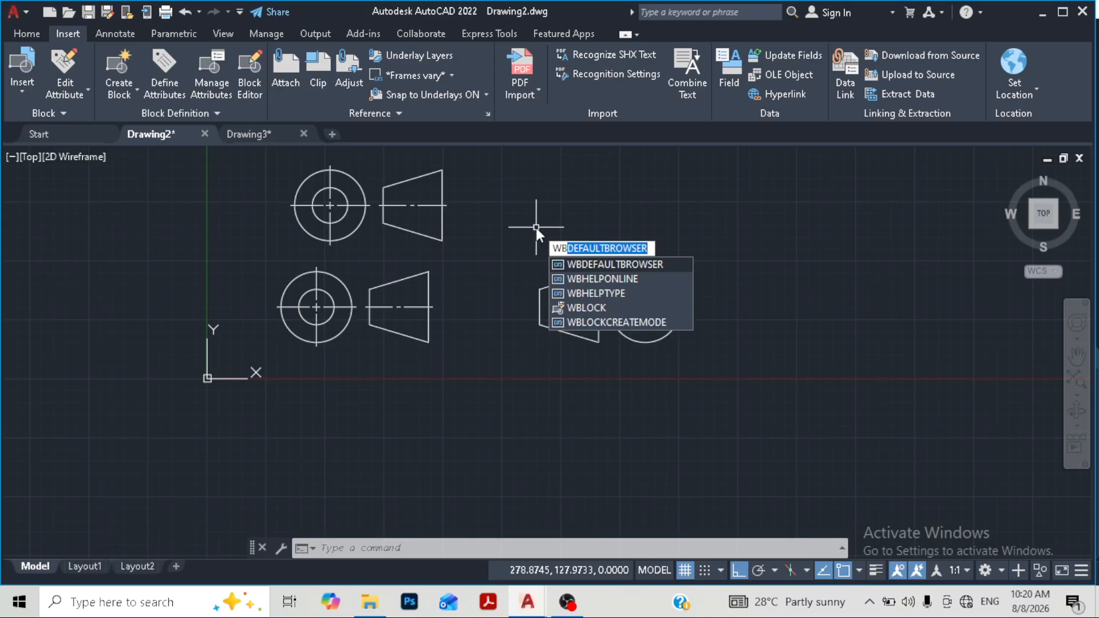
pyautogui.write('L')
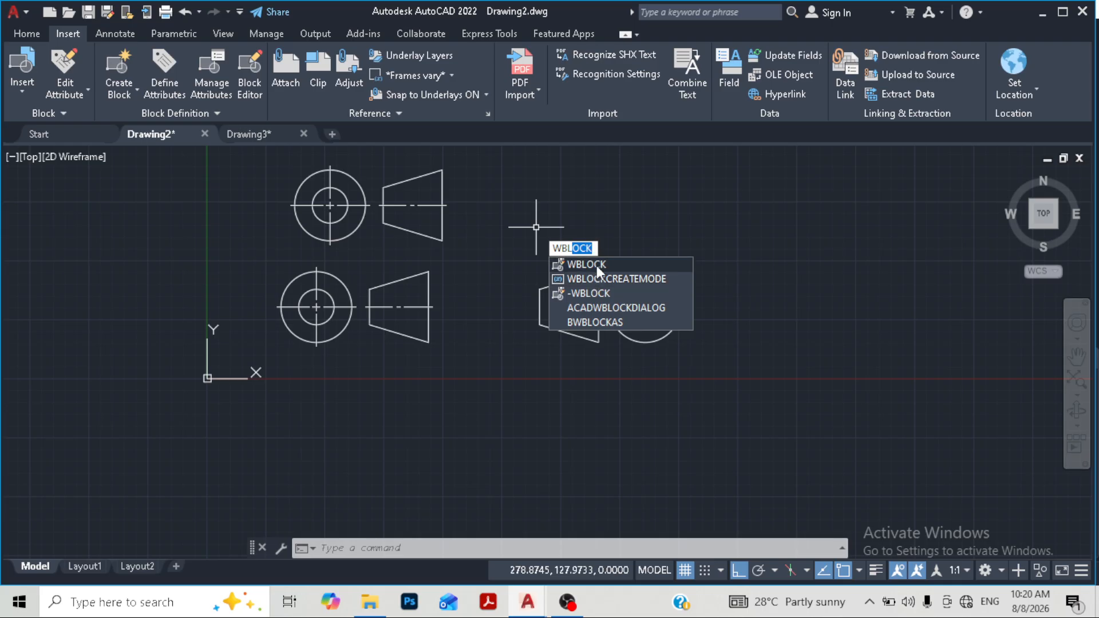
pyautogui.click(544, 192)
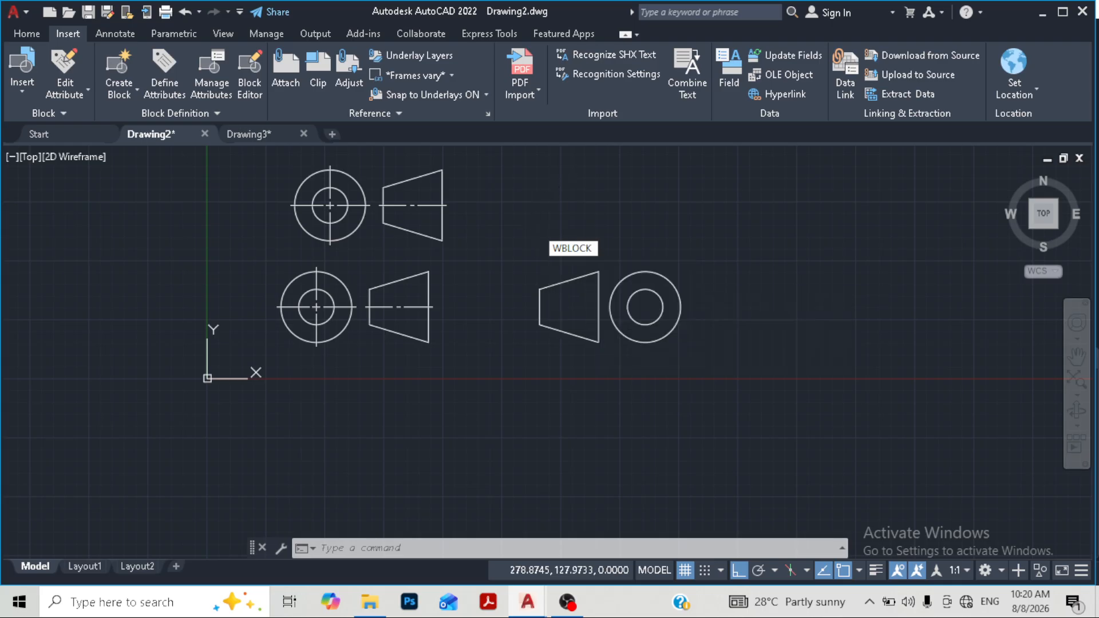
pyautogui.press('Escape')
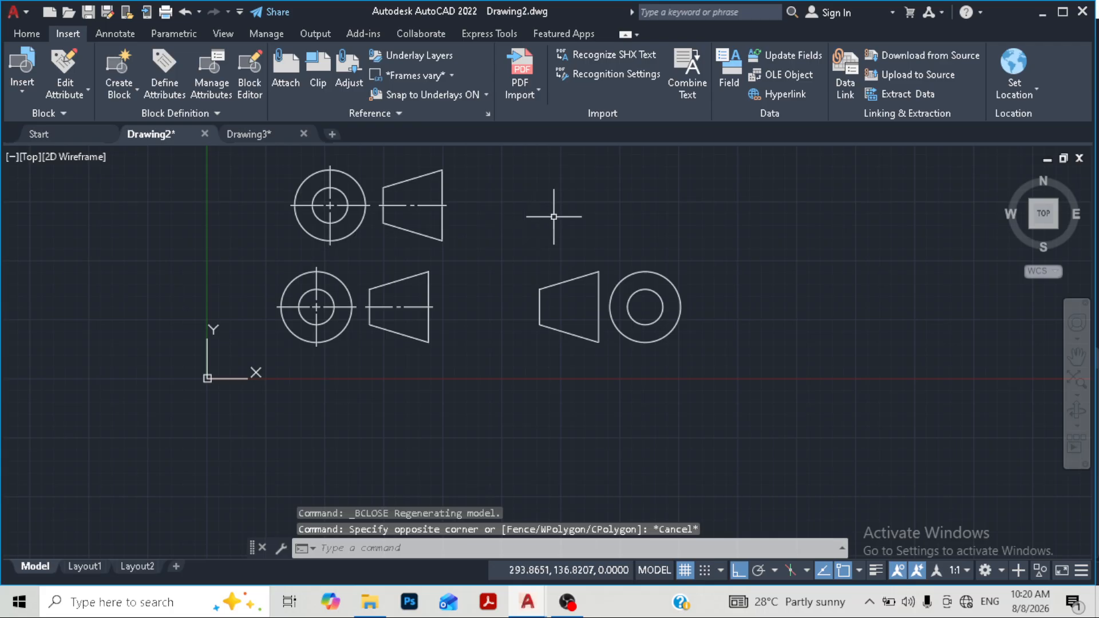
# Start a Write Block export from objects, with its base point at the midpoint of the unmarked symbol trapezoid's longer vertical edge.
pyautogui.click(512, 245)
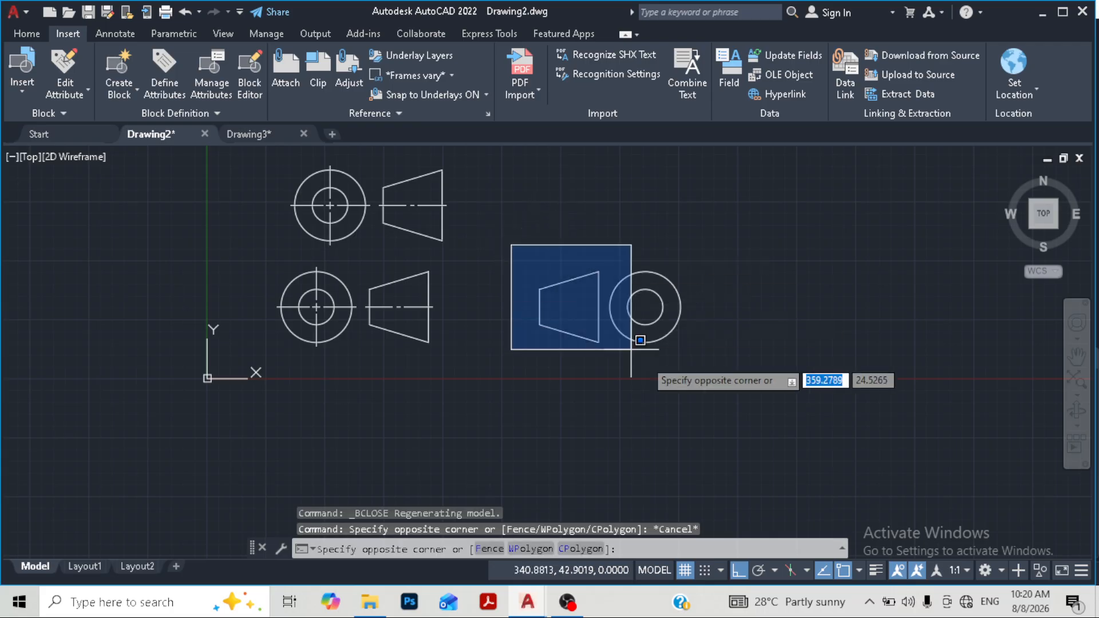
pyautogui.click(611, 207)
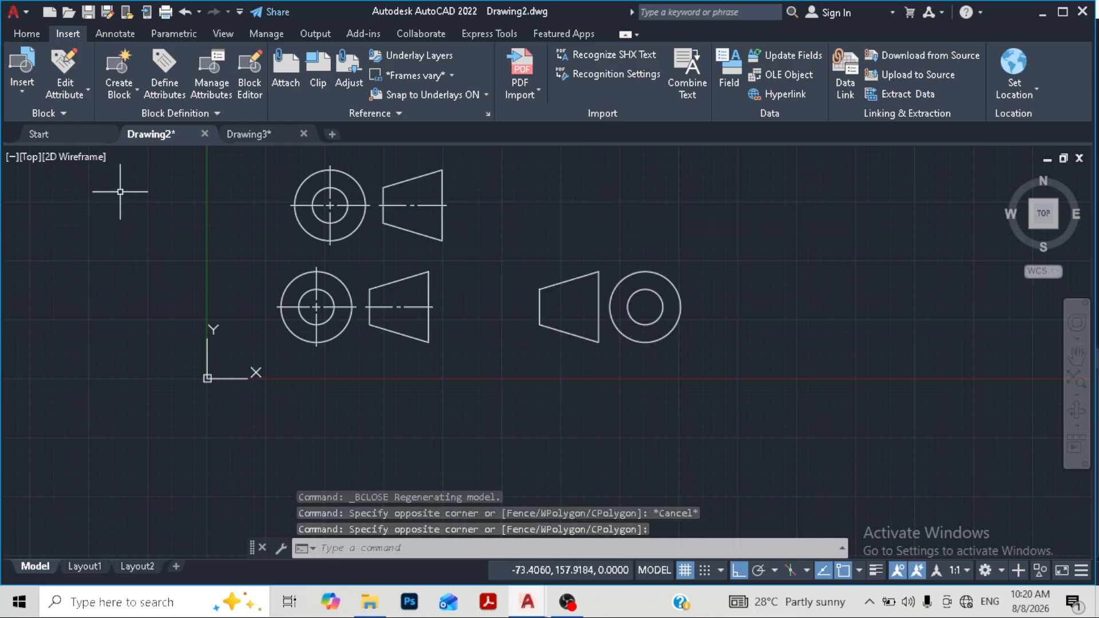
pyautogui.click(130, 89)
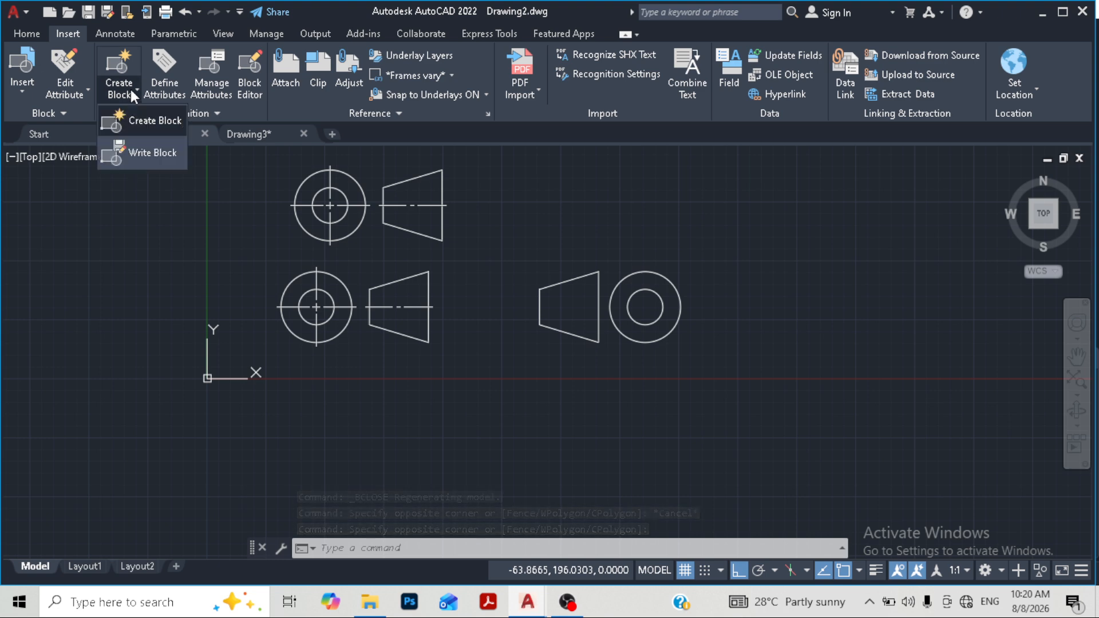
pyautogui.click(147, 153)
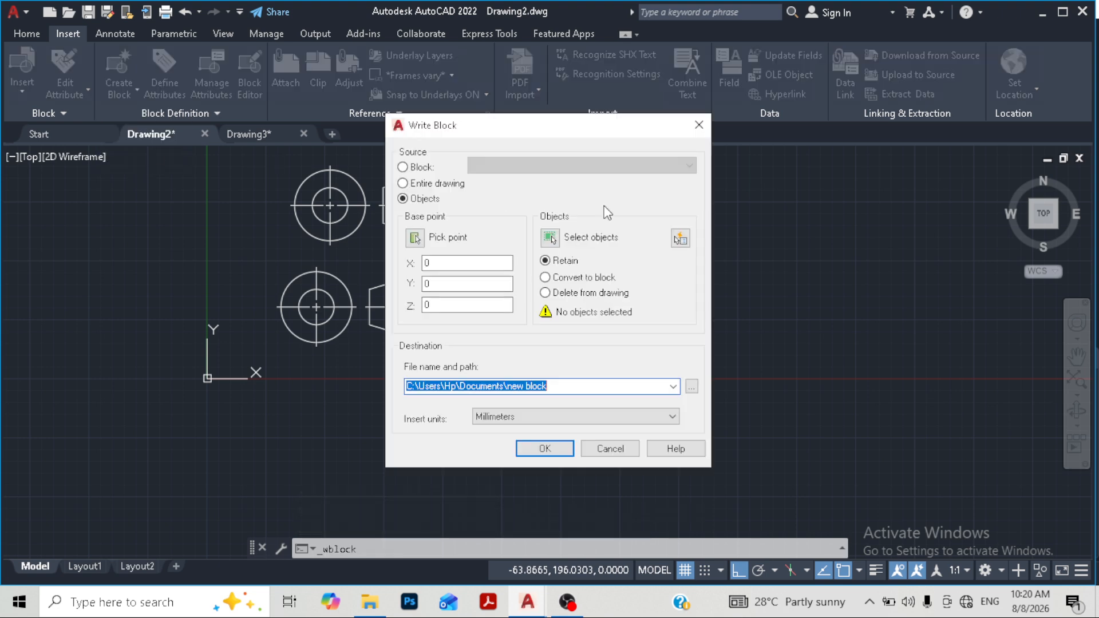
pyautogui.click(415, 237)
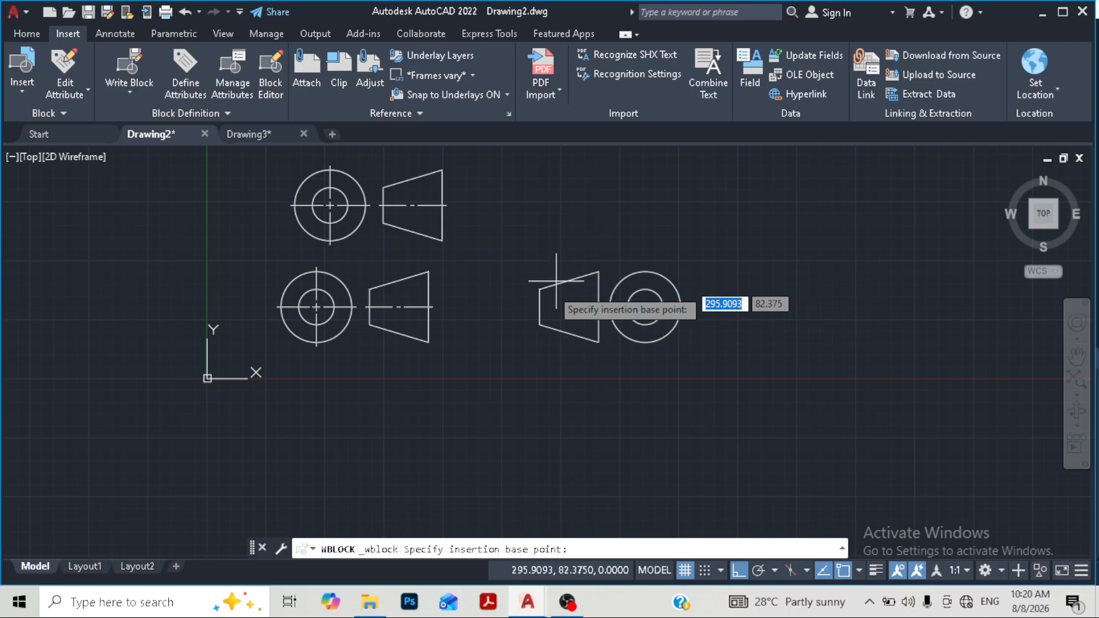
pyautogui.click(599, 307)
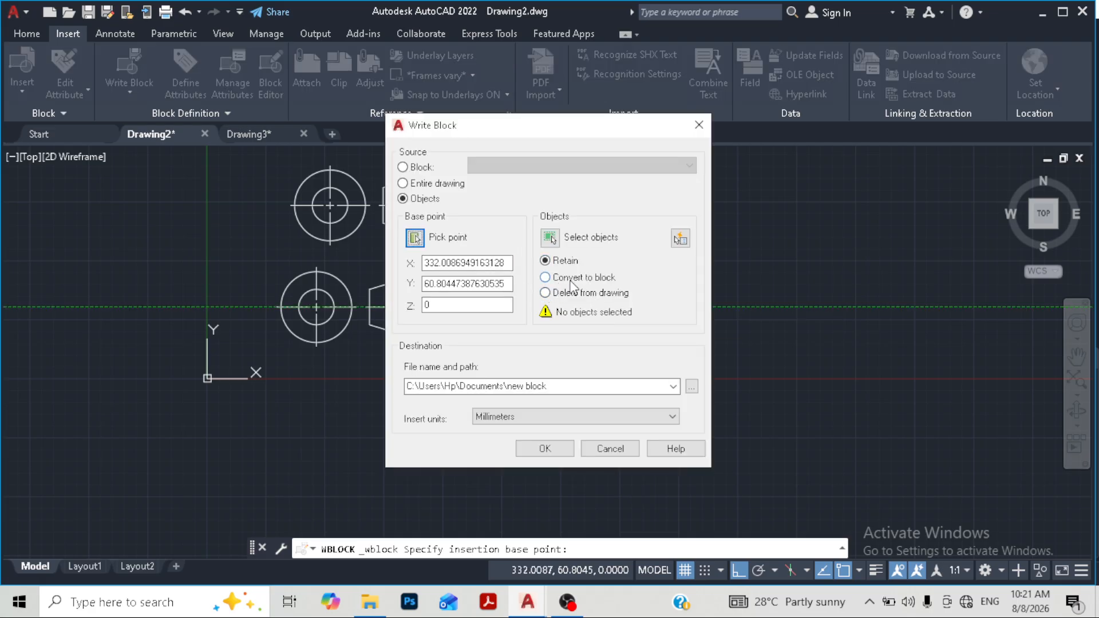
# Select the unmarked trapezoid and its two concentric circles as the block's objects and set them to convert to a block.
pyautogui.click(571, 279)
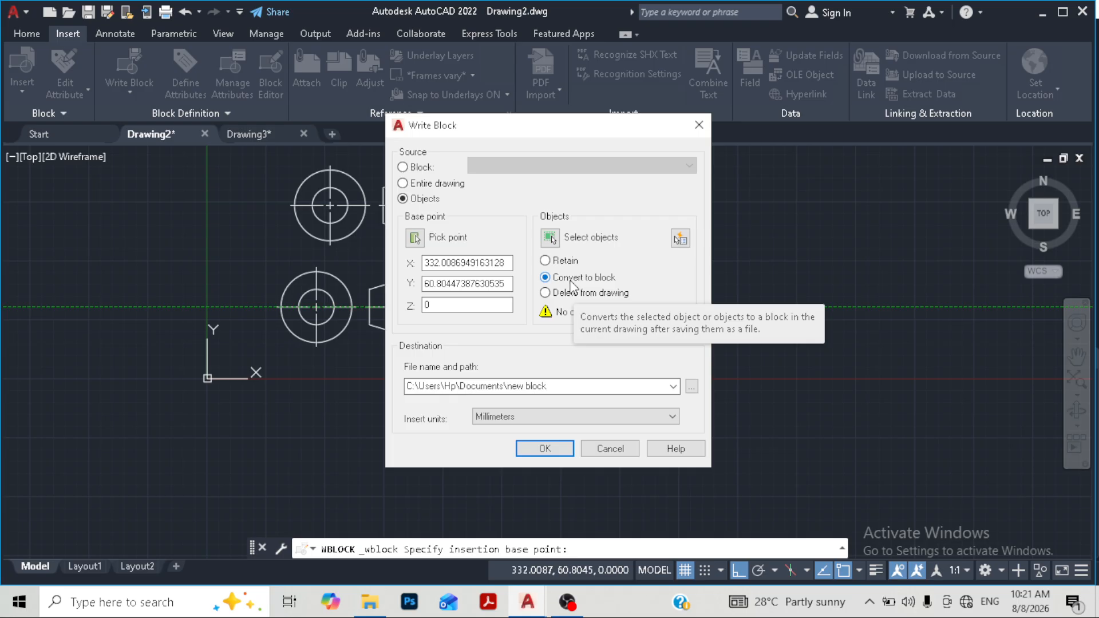
pyautogui.click(551, 238)
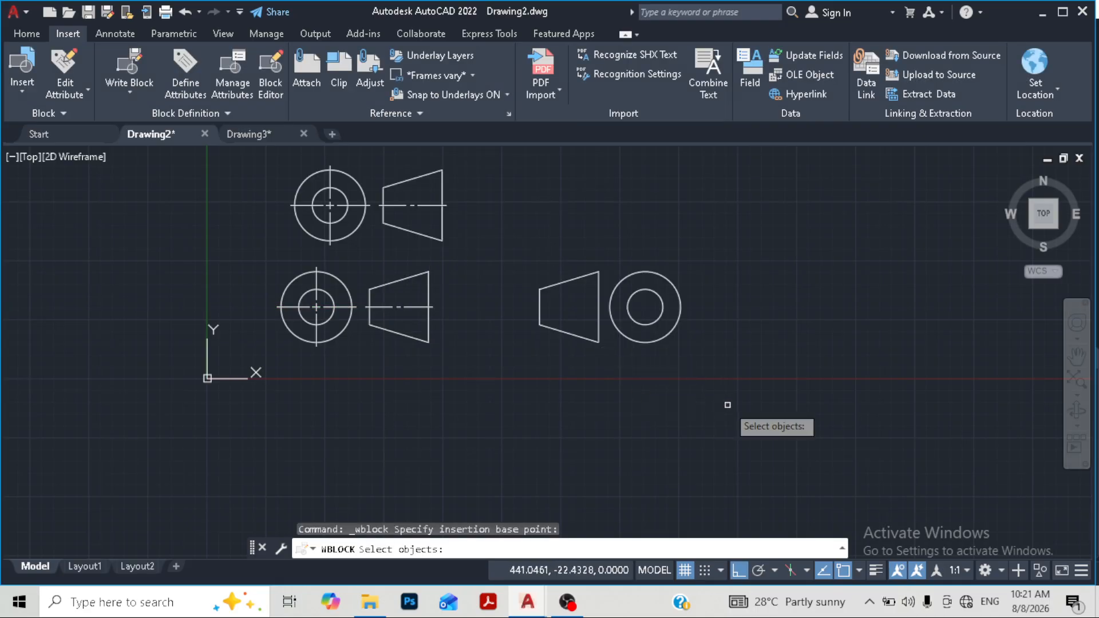
pyautogui.click(728, 404)
pyautogui.click(514, 227)
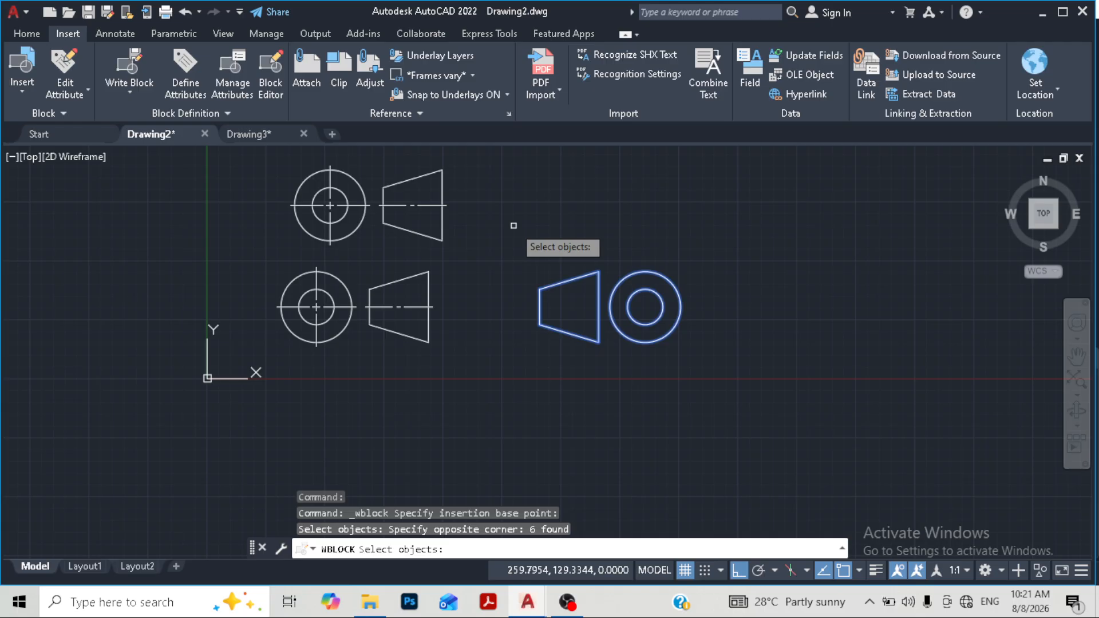
pyautogui.press('Return')
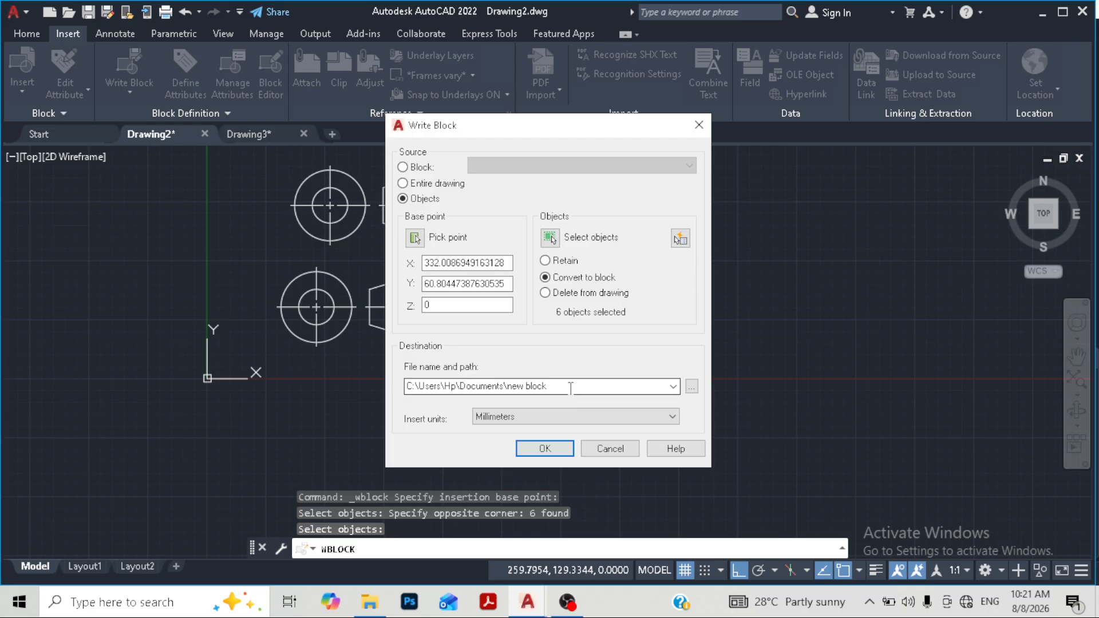
# Name the block file first angle pro in the Documents folder and write it out.
pyautogui.doubleClick(569, 387)
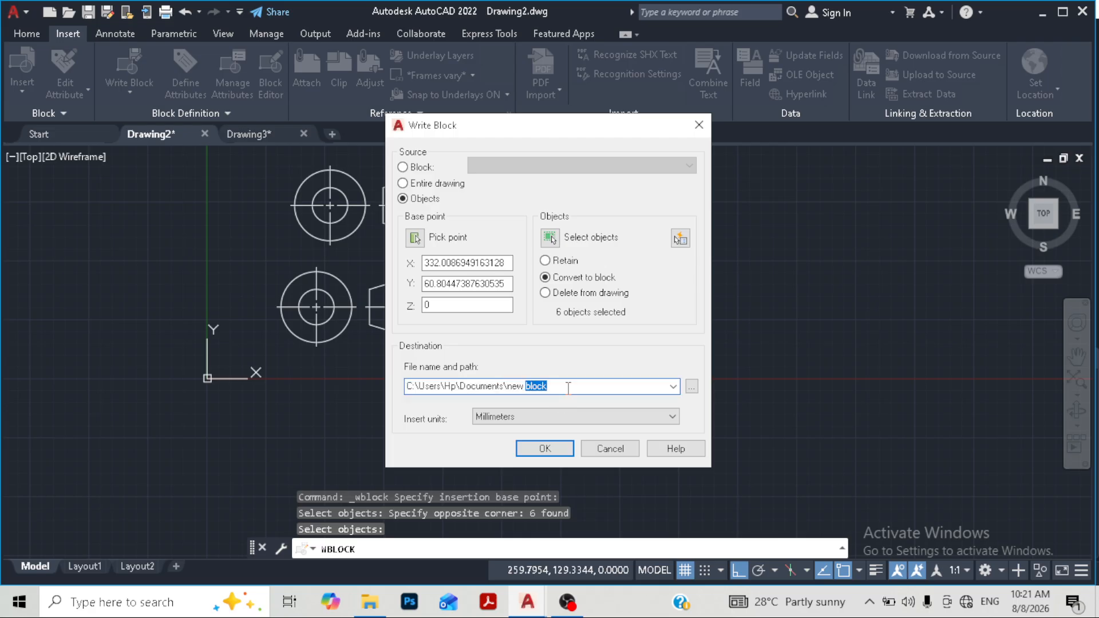
pyautogui.click(569, 388)
pyautogui.press('BackSpace')
pyautogui.press('BackSpace')
pyautogui.write('f')
pyautogui.write('o')
pyautogui.click(530, 452)
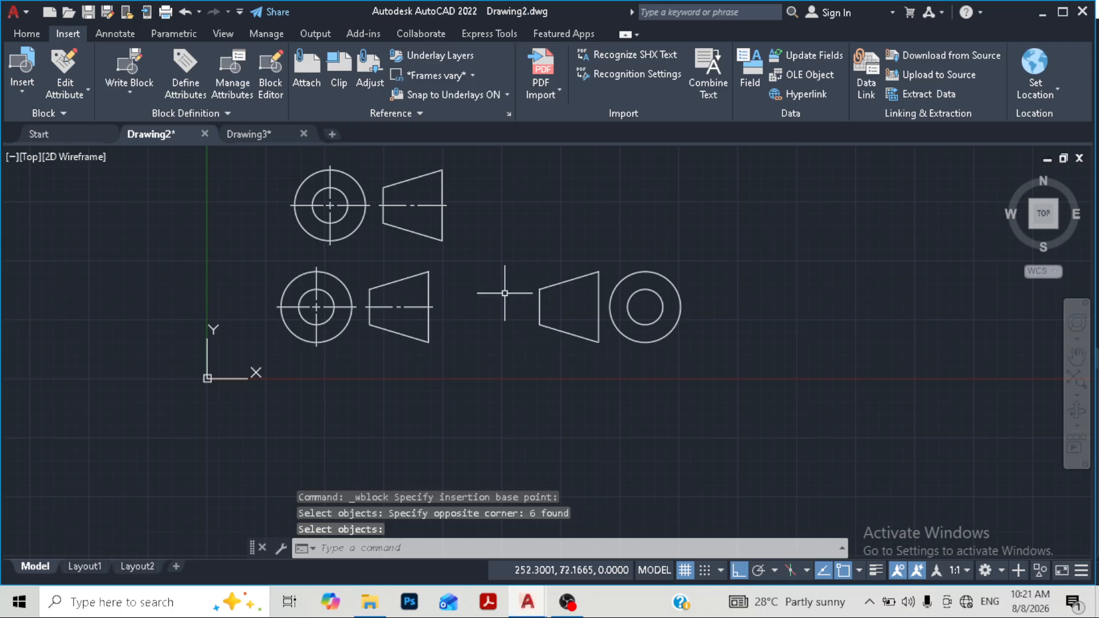
# Insert a copy of the first angle pro block below the original first-angle symbol in Drawing2.
pyautogui.click(29, 93)
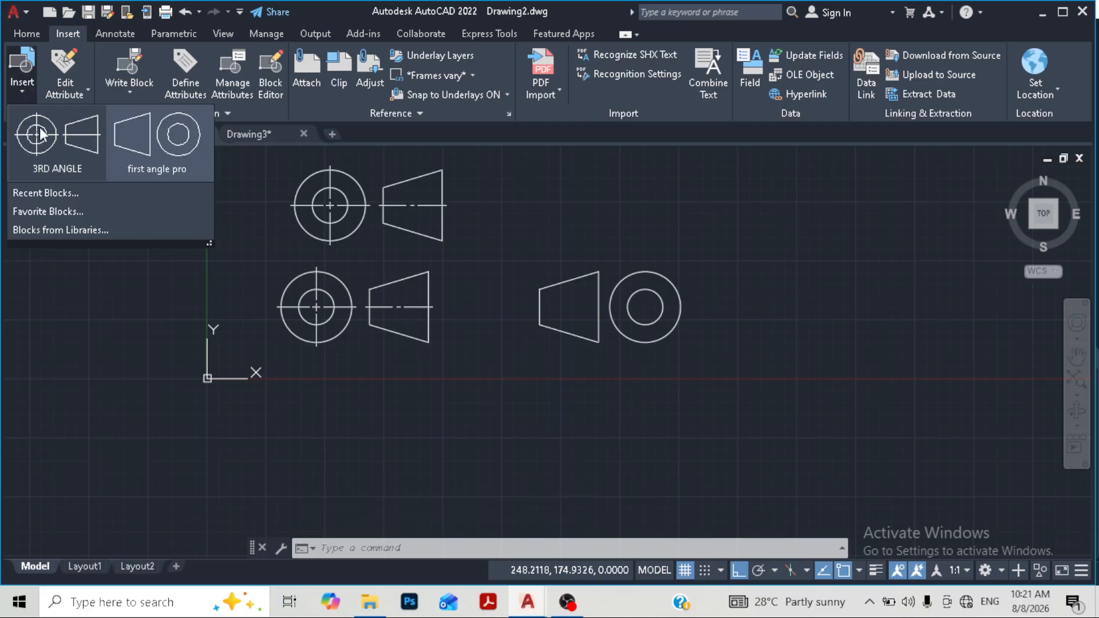
pyautogui.click(138, 142)
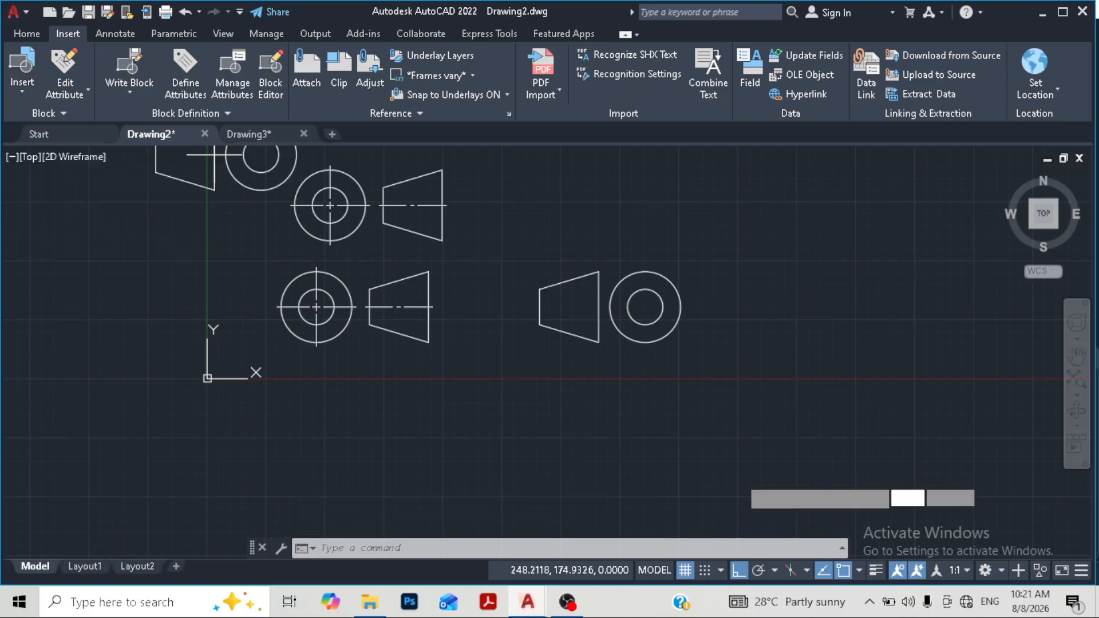
pyautogui.click(603, 420)
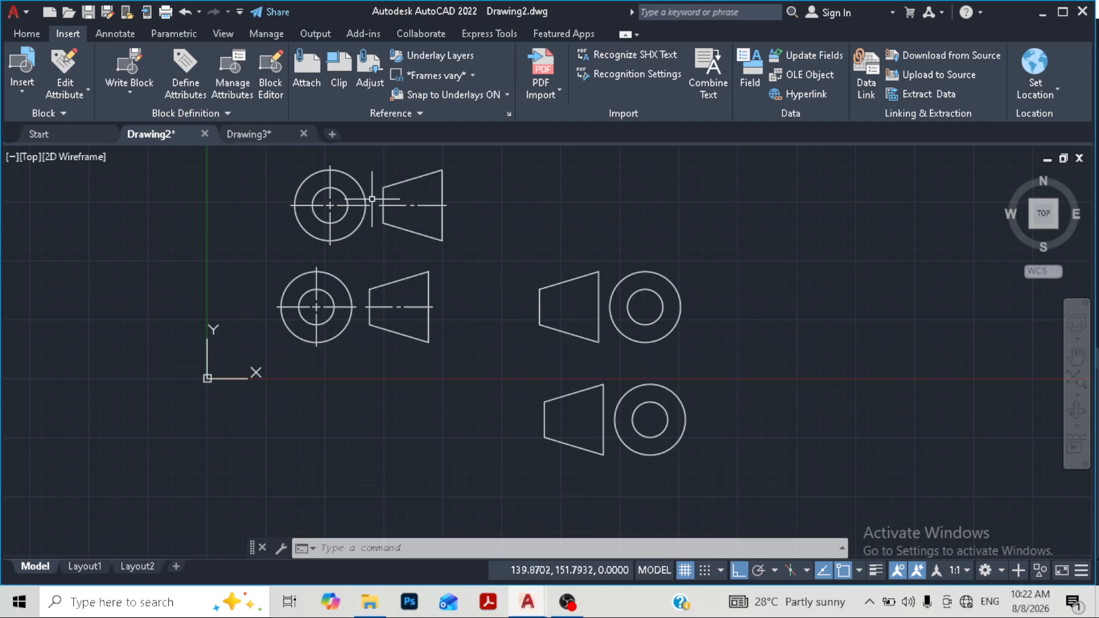
# Insert the recently used first angle pro block into Drawing3 at about (67, 45), then close the Blocks palette.
pyautogui.click(246, 136)
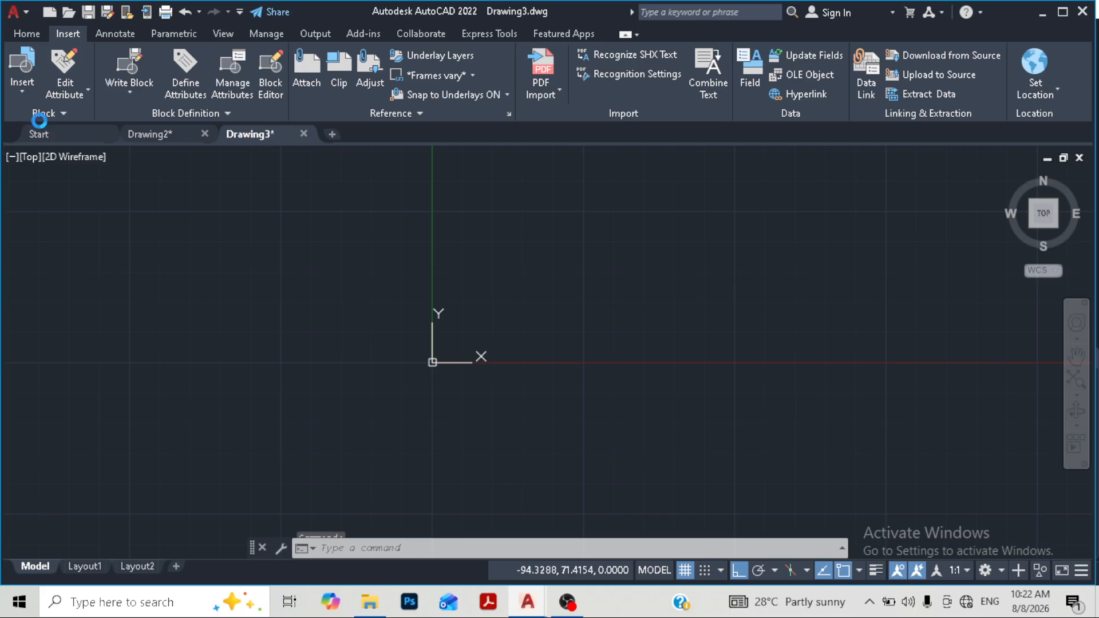
pyautogui.click(22, 90)
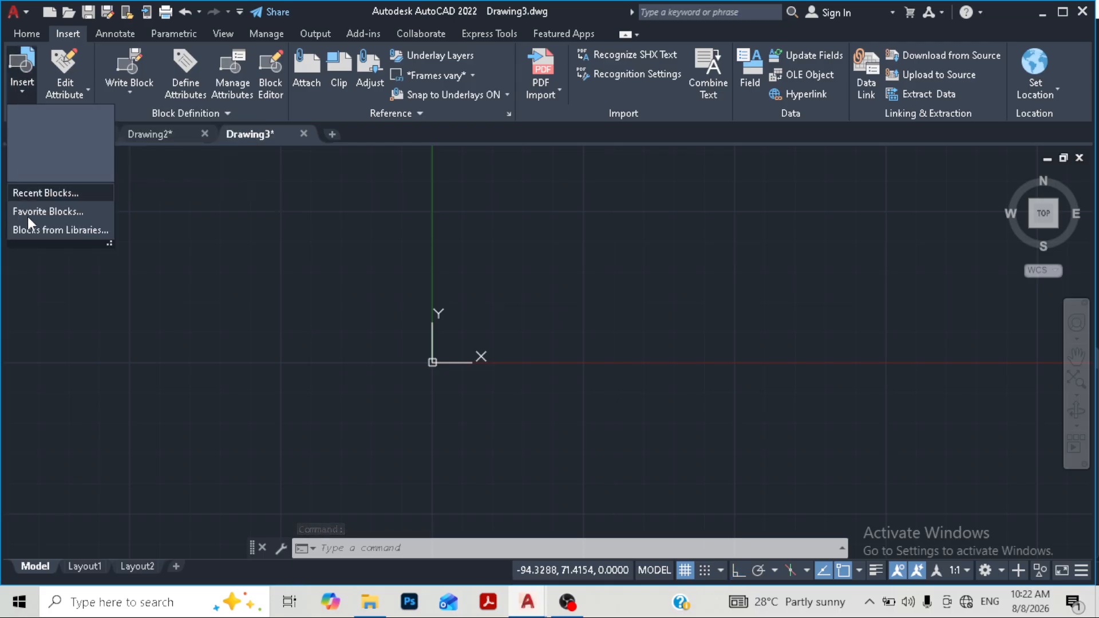
pyautogui.click(61, 193)
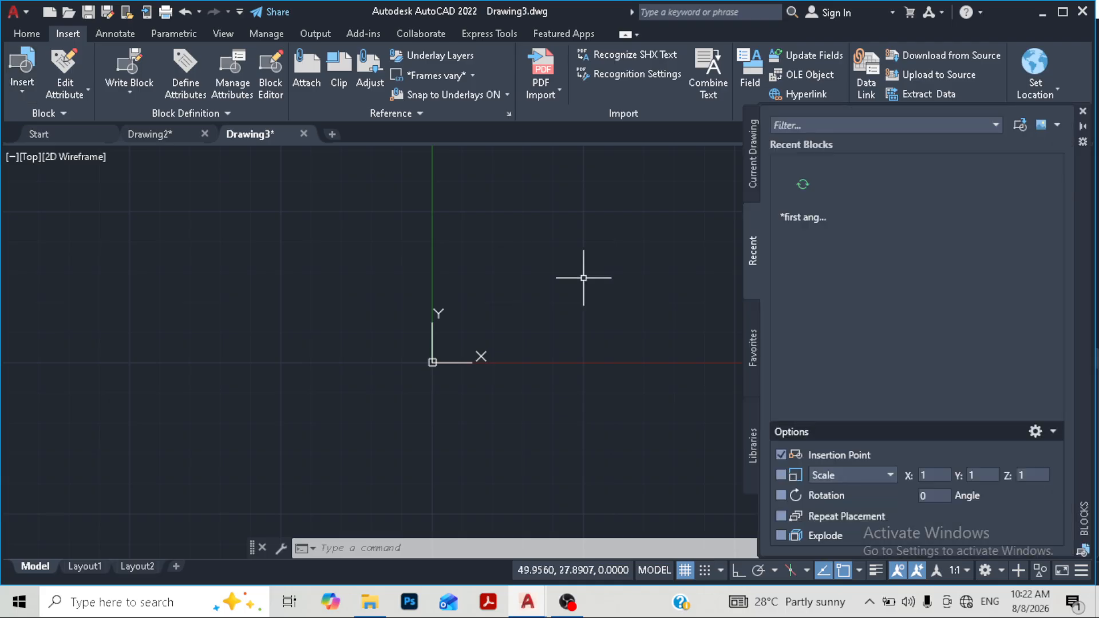
pyautogui.click(801, 189)
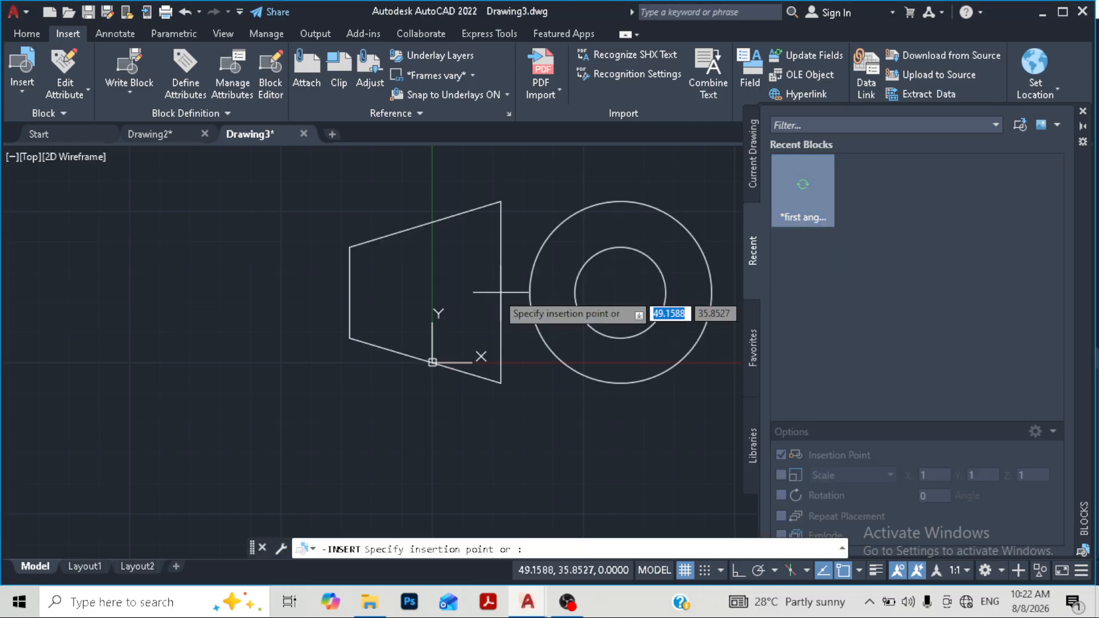
pyautogui.scroll(-2, 459, 279)
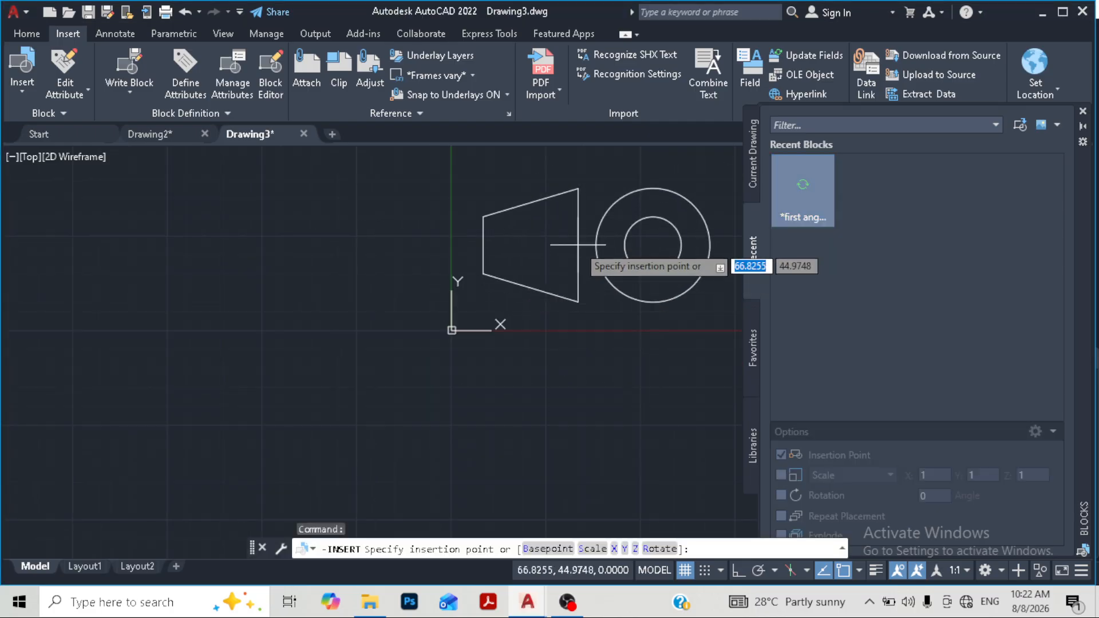
pyautogui.click(578, 245)
pyautogui.click(1082, 124)
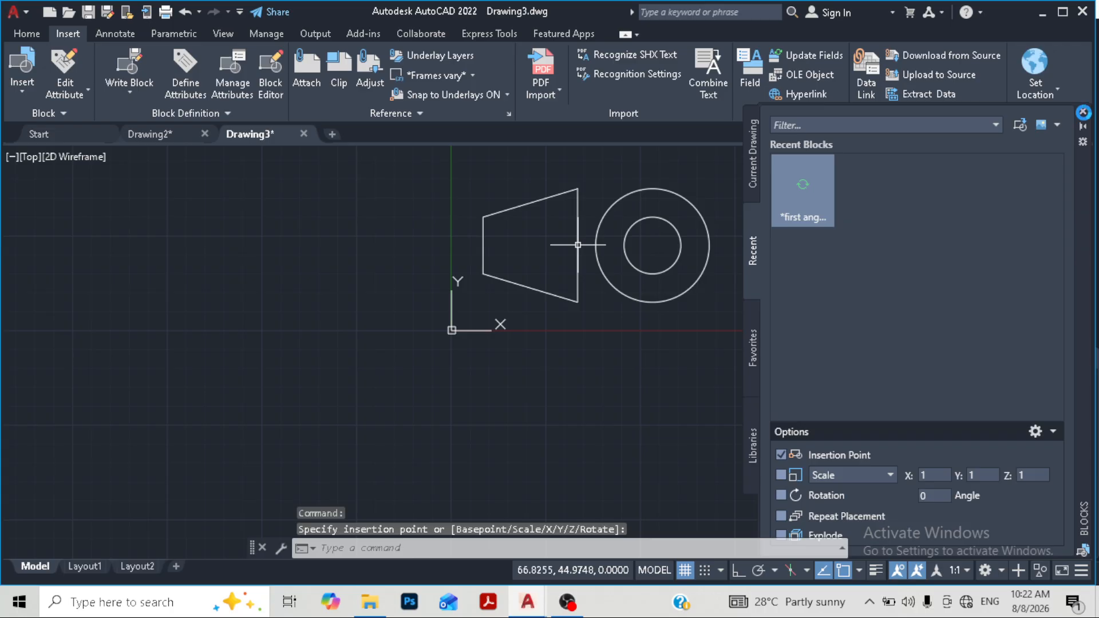
pyautogui.click(1083, 113)
# Start choosing a block library file in Drawing3 and browse to the Documents folder.
pyautogui.click(24, 91)
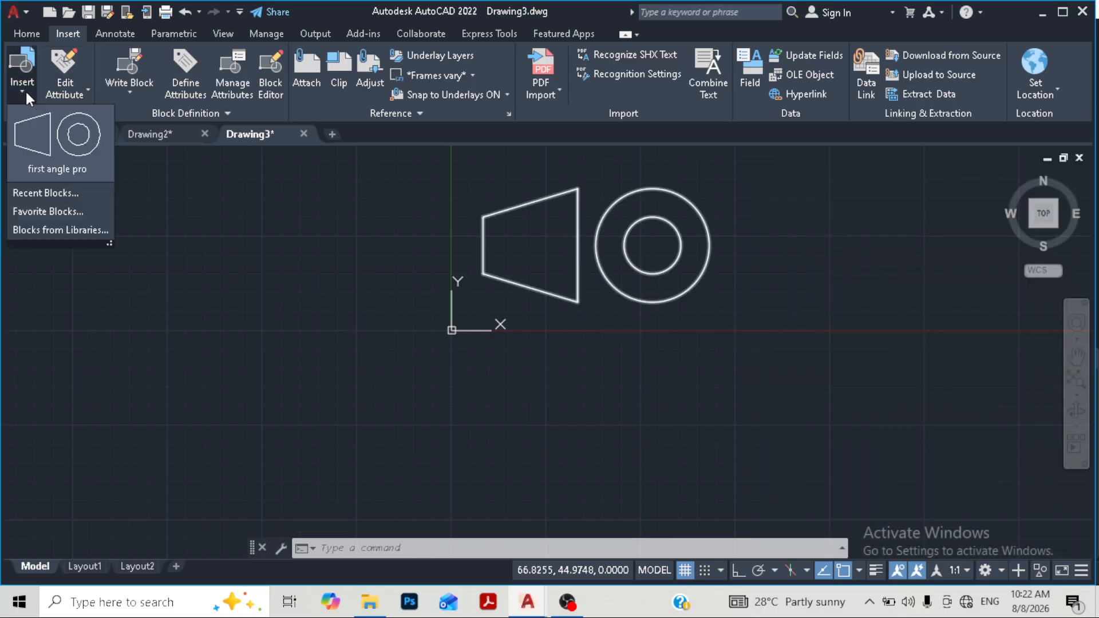
pyautogui.click(70, 230)
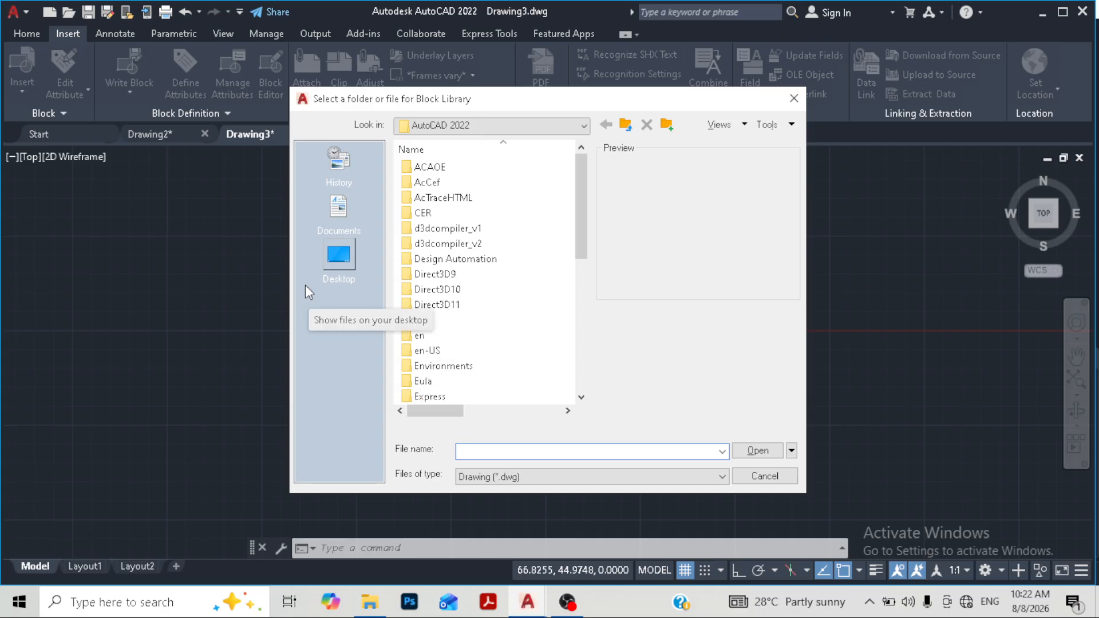
pyautogui.click(335, 263)
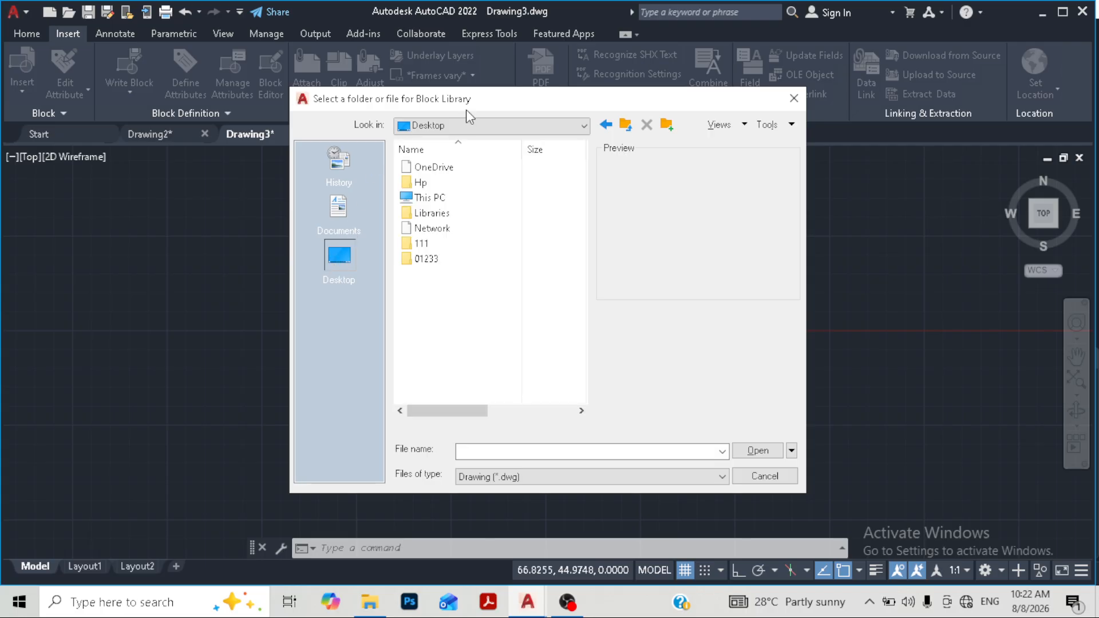
pyautogui.click(481, 126)
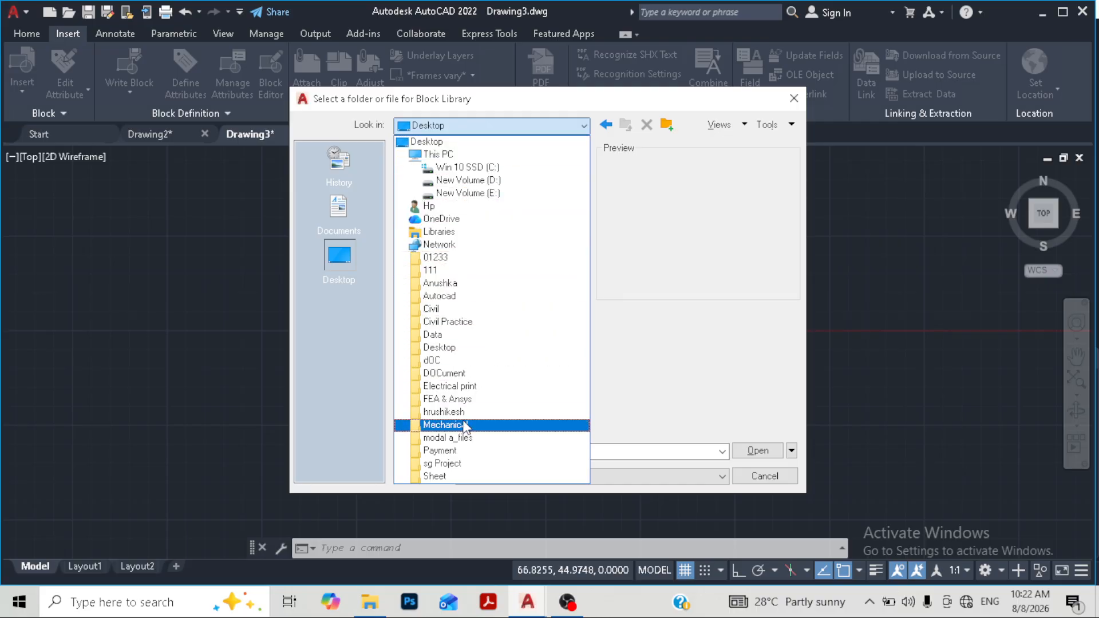
pyautogui.click(441, 374)
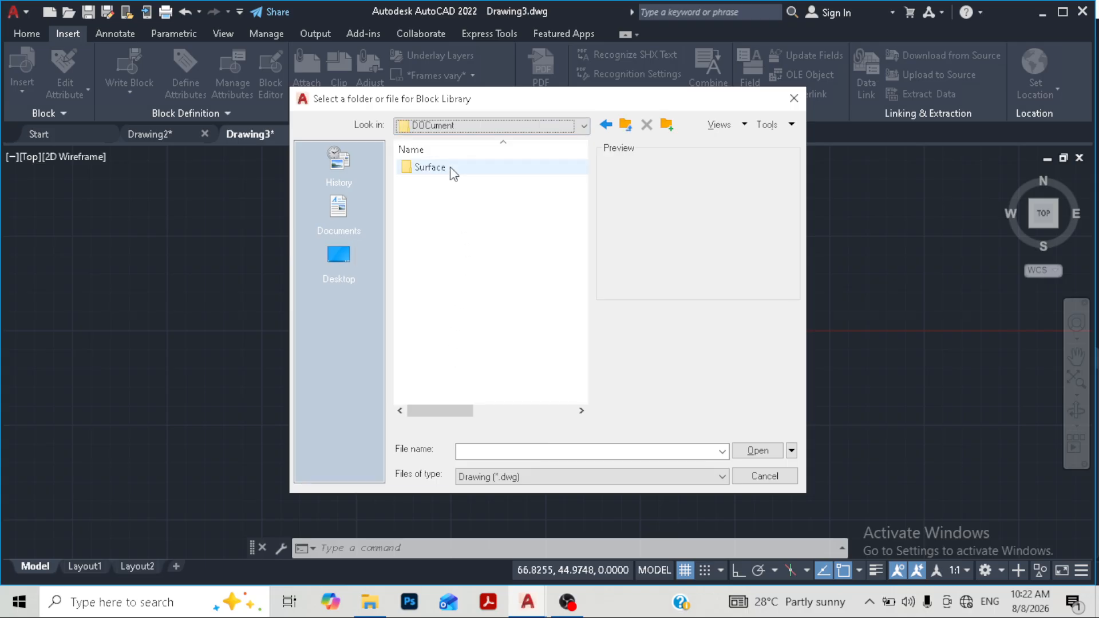
pyautogui.click(501, 127)
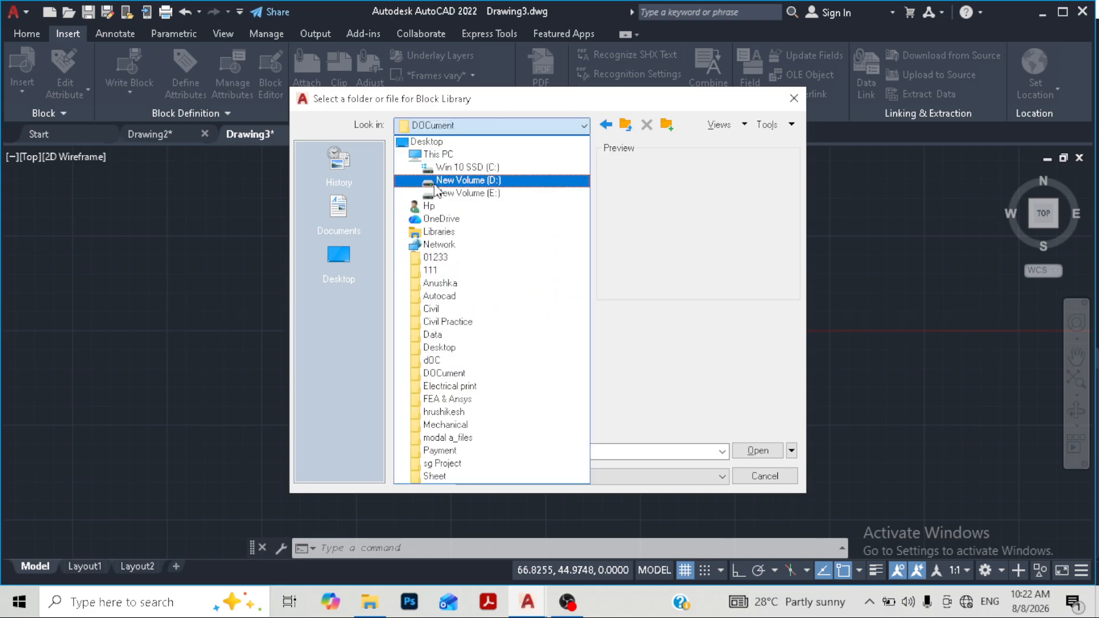
pyautogui.click(349, 210)
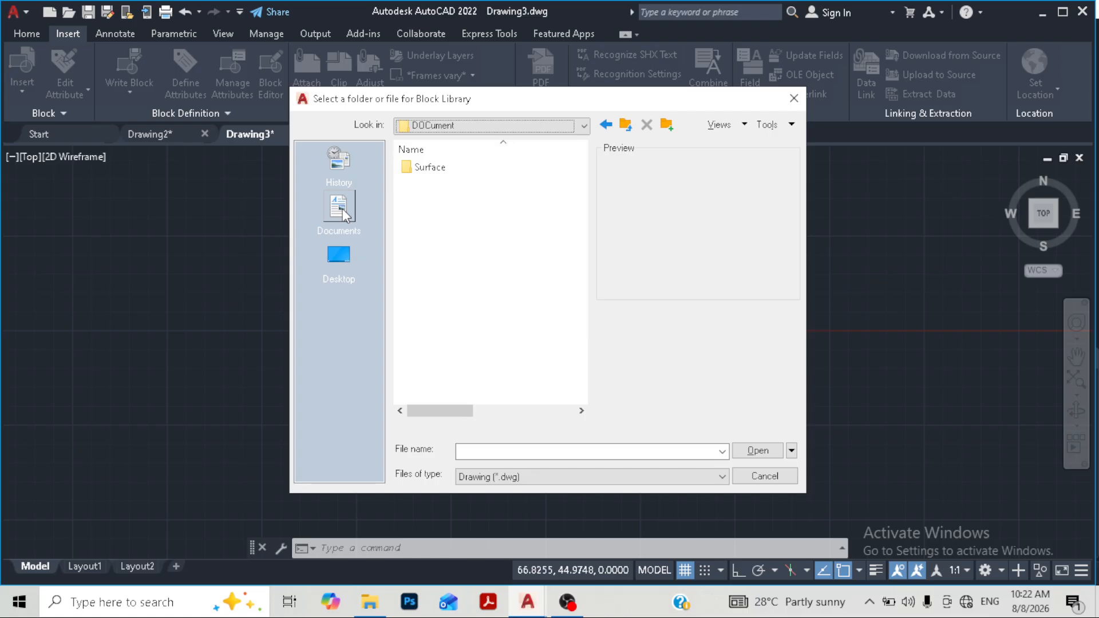
pyautogui.click(345, 212)
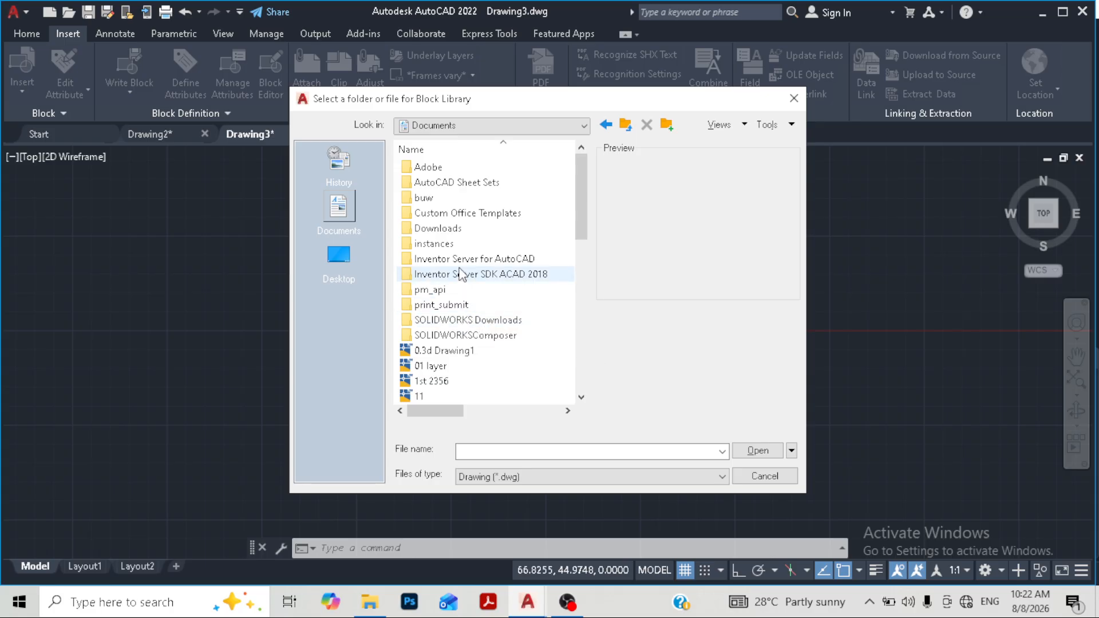
# Load first angle pro.dwg from Documents as a block library, close the Blocks palette and return to the general drawing tools.
pyautogui.scroll(-4, 462, 275)
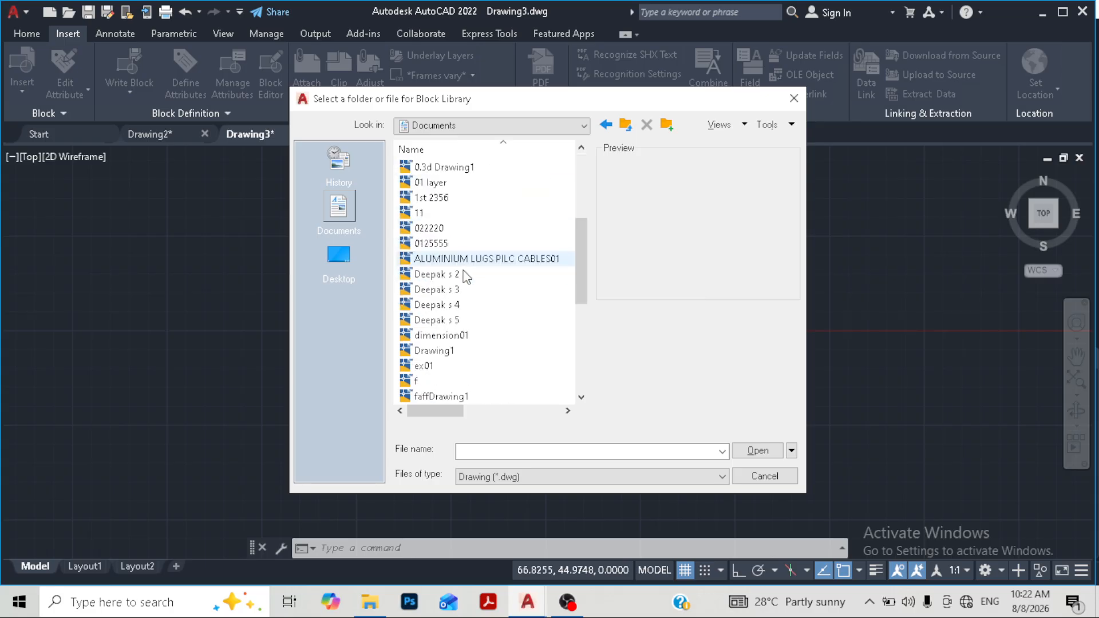
pyautogui.scroll(-3, 466, 286)
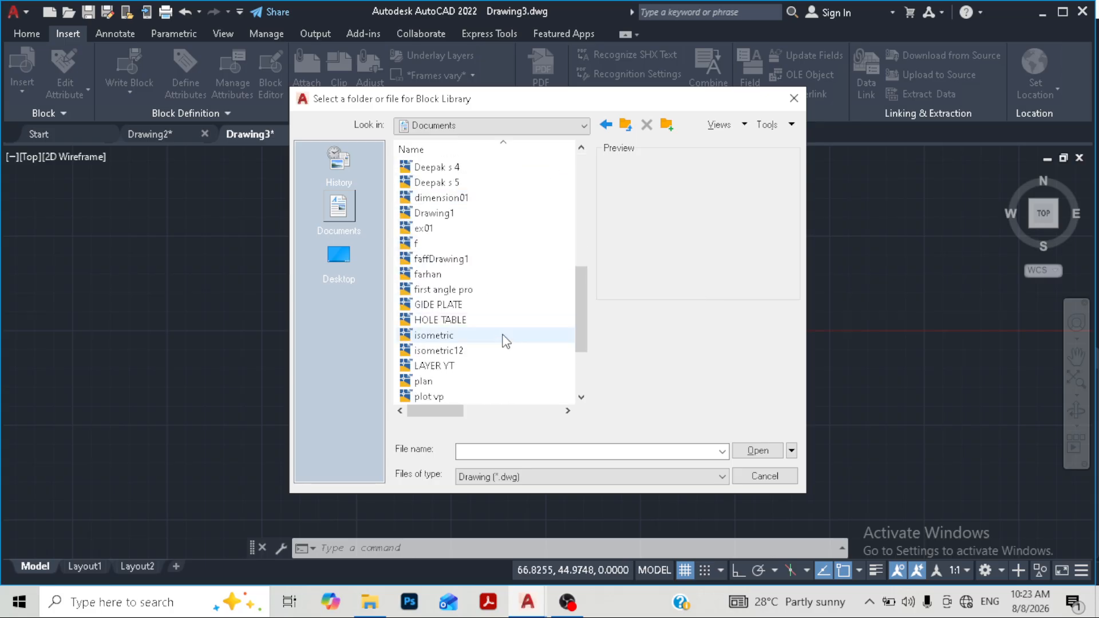
pyautogui.click(456, 290)
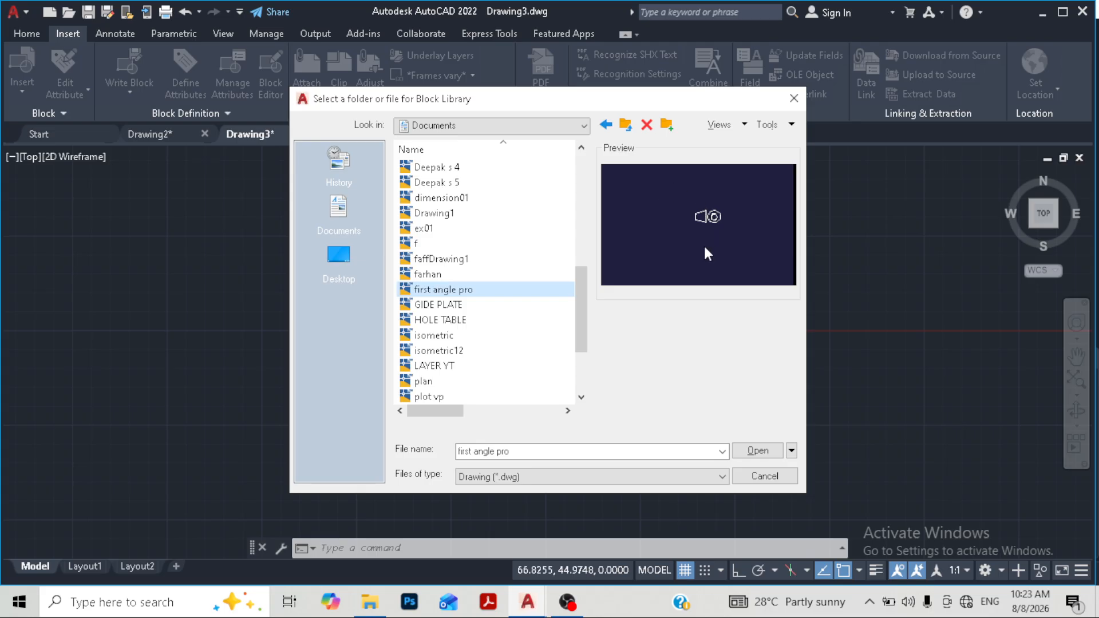
pyautogui.click(757, 450)
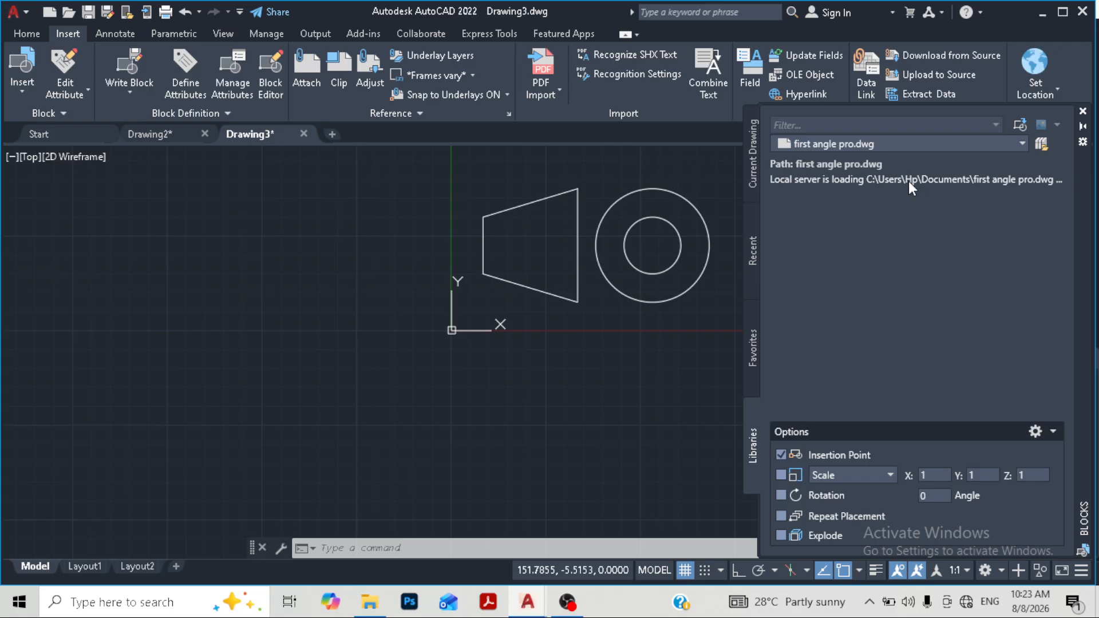
pyautogui.click(1083, 111)
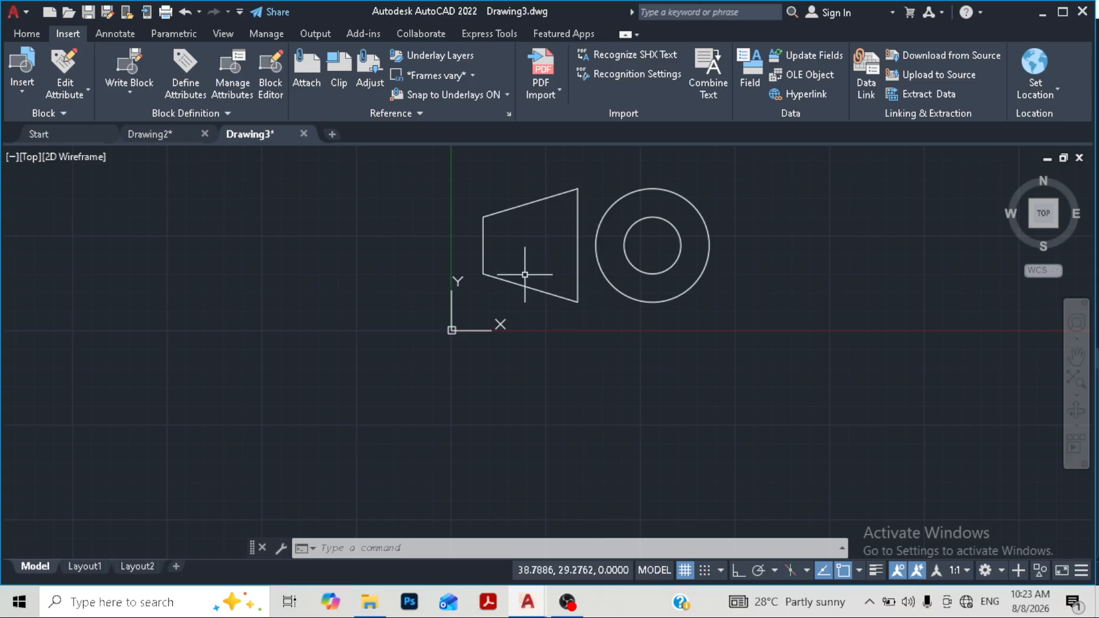
pyautogui.click(27, 34)
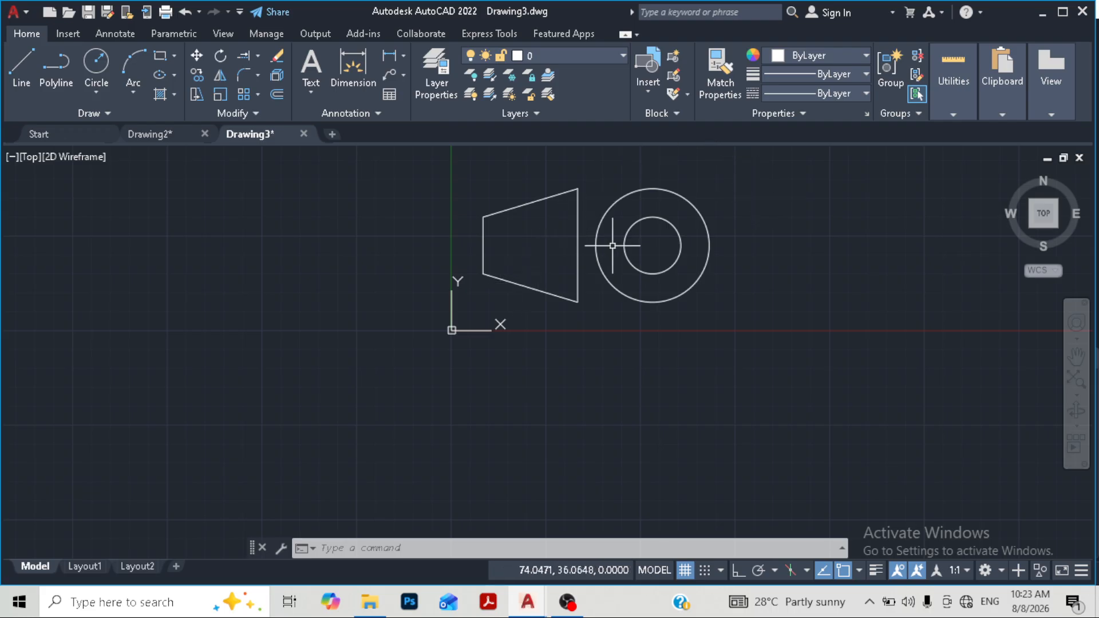
# Open the first angle pro block in Drawing3 for block editing and close the authoring palettes.
pyautogui.moveTo(607, 240); pyautogui.dragTo(574, 264, button='middle')
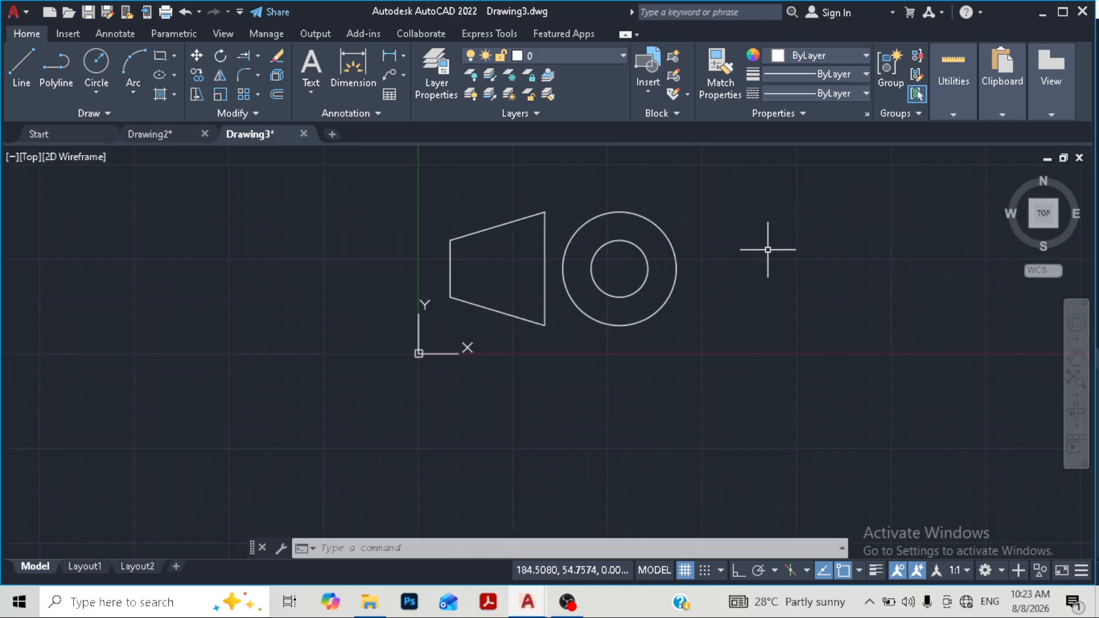
pyautogui.write('BE')
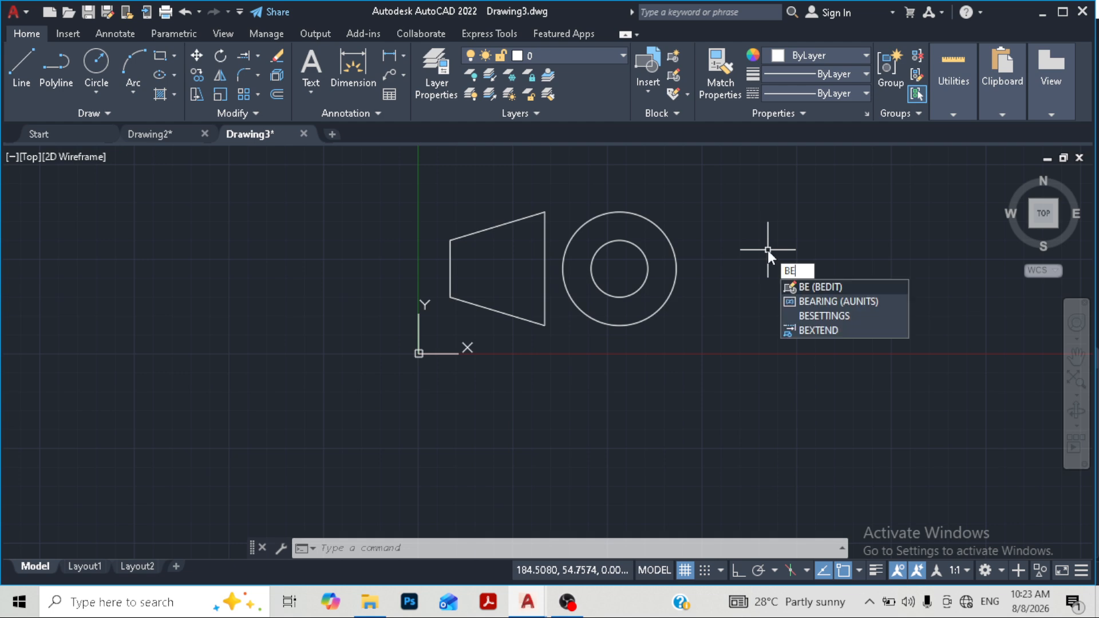
pyautogui.press('Return')
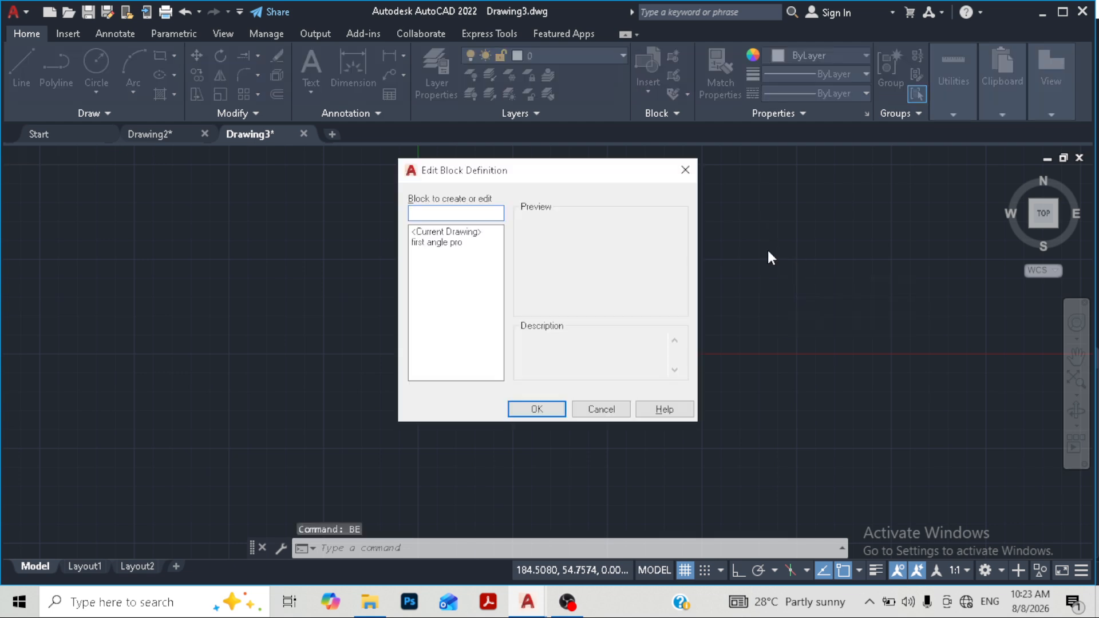
pyautogui.click(456, 243)
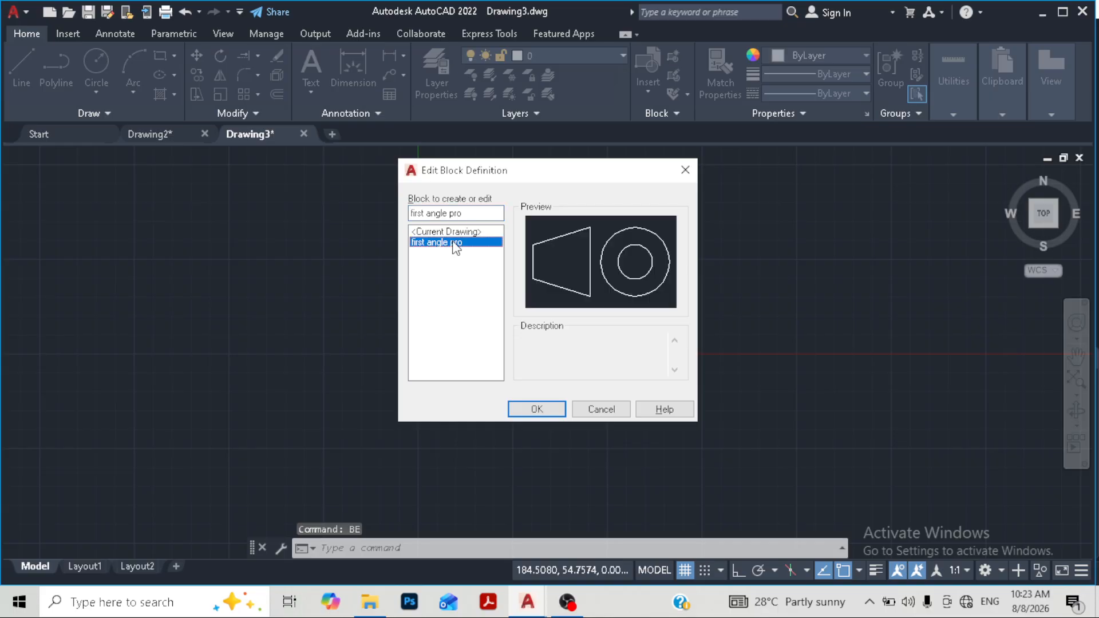
pyautogui.click(523, 408)
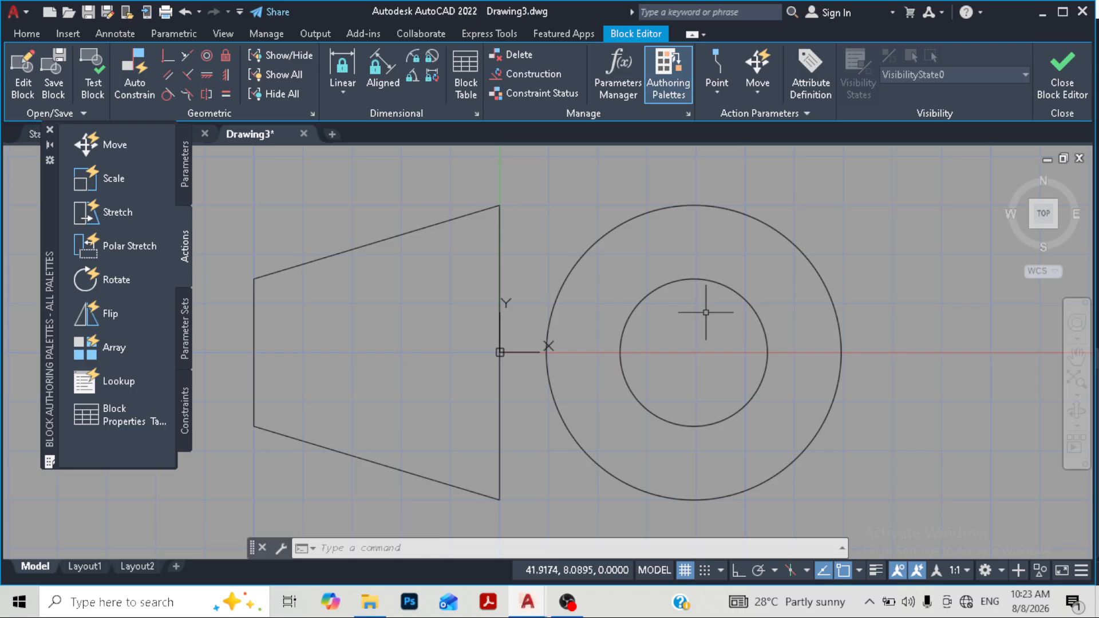
pyautogui.click(51, 131)
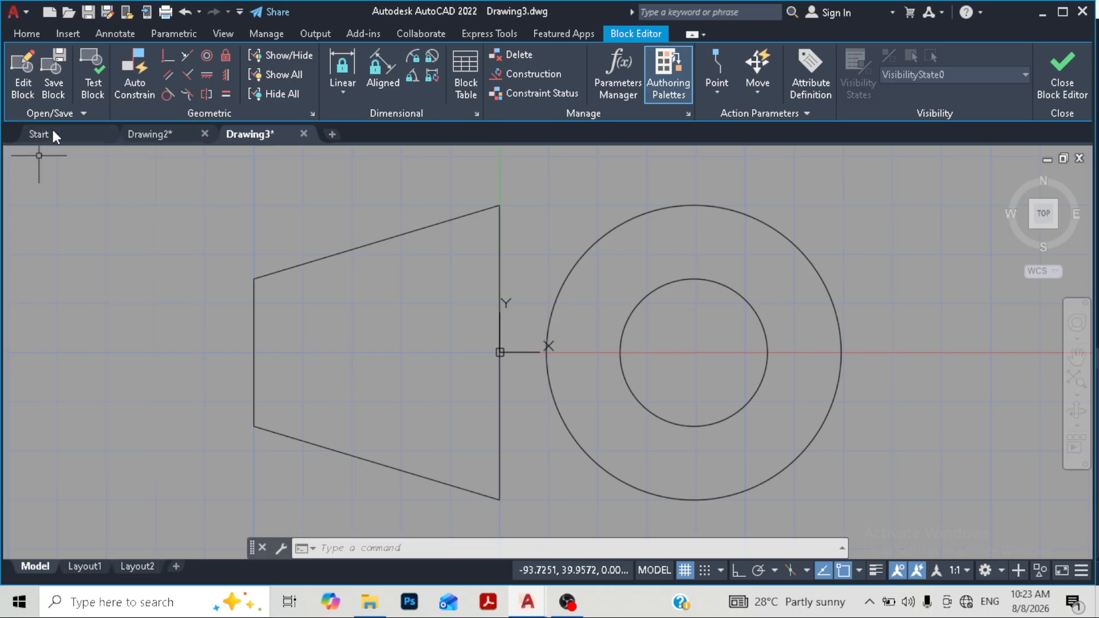
# Add a center mark to the outer circle and a centerline between the trapezoid's two slanted edges.
pyautogui.click(103, 32)
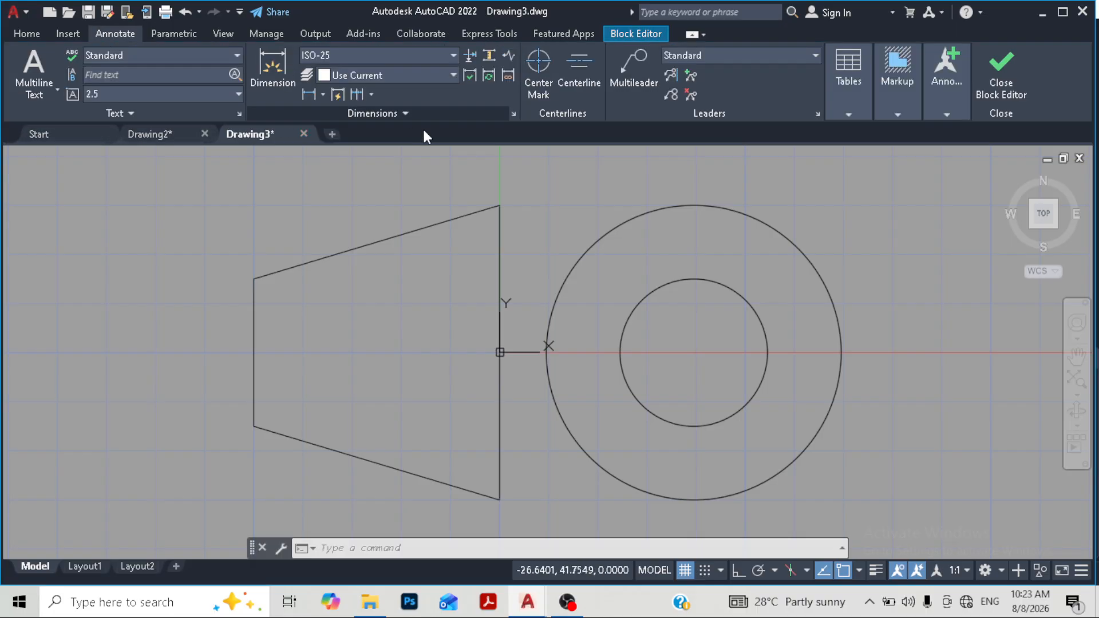
pyautogui.click(536, 97)
pyautogui.click(617, 228)
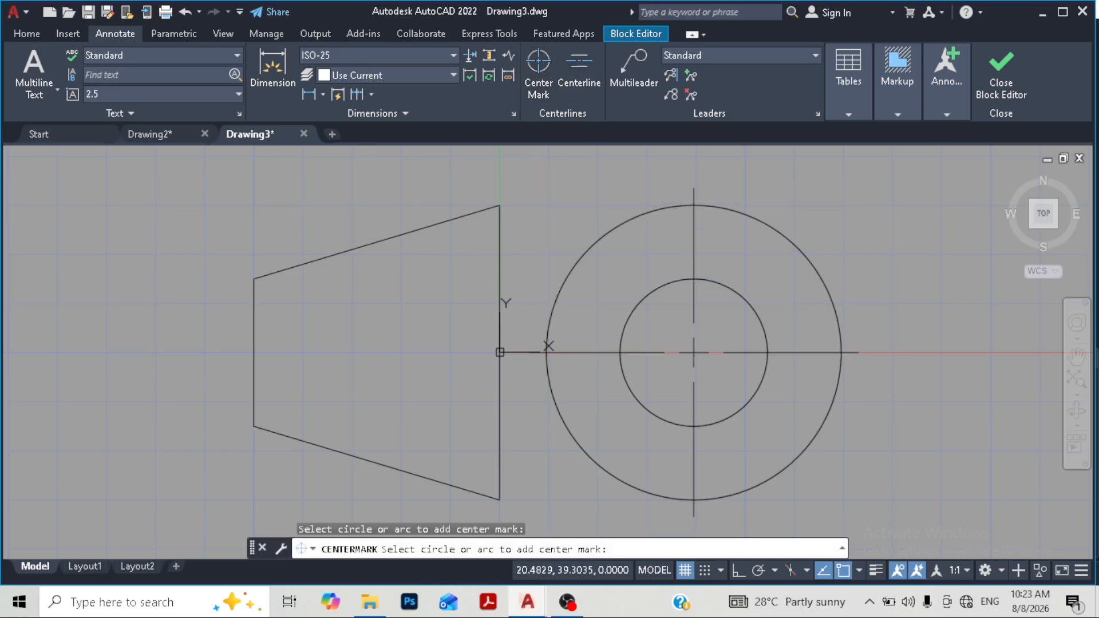
pyautogui.click(411, 232)
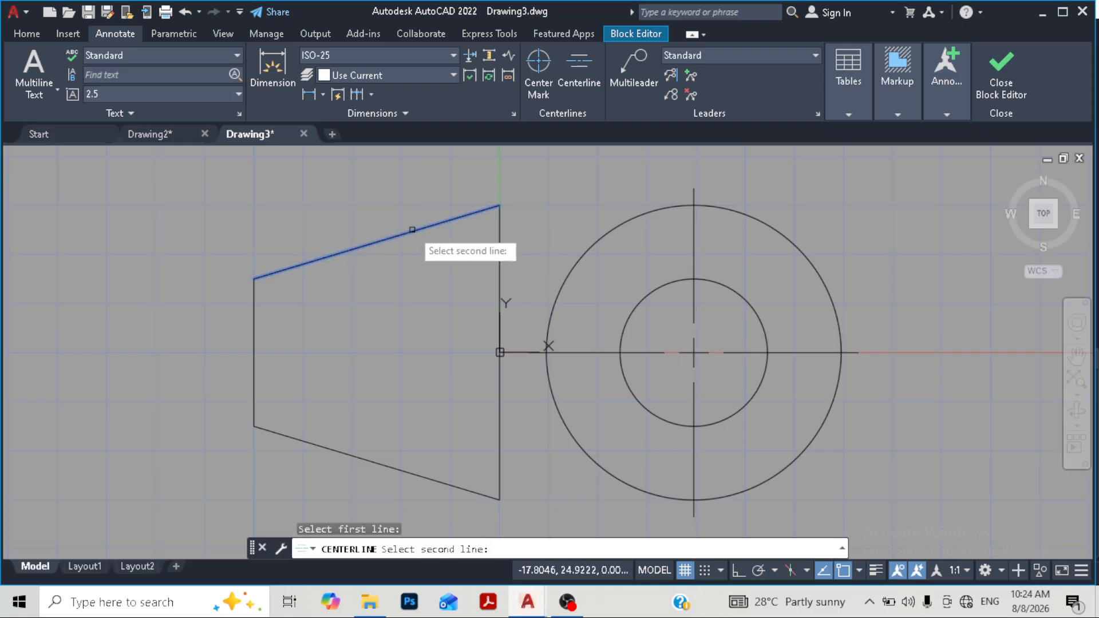
pyautogui.click(367, 460)
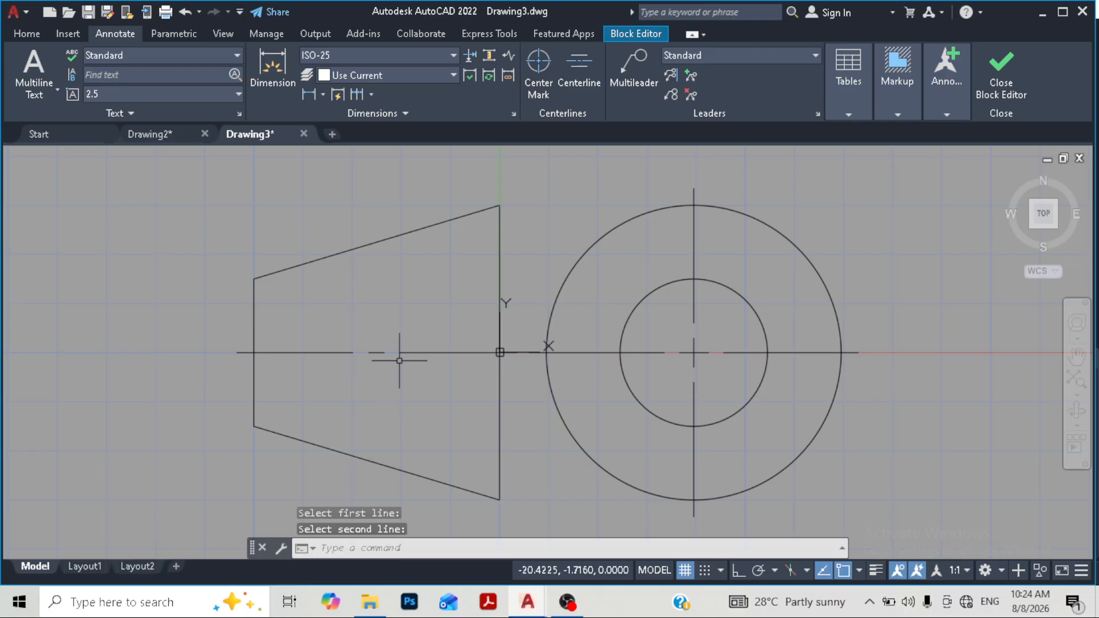
# Close the block editor, saving the changes to first angle pro, and return to the general drawing tools.
pyautogui.click(988, 86)
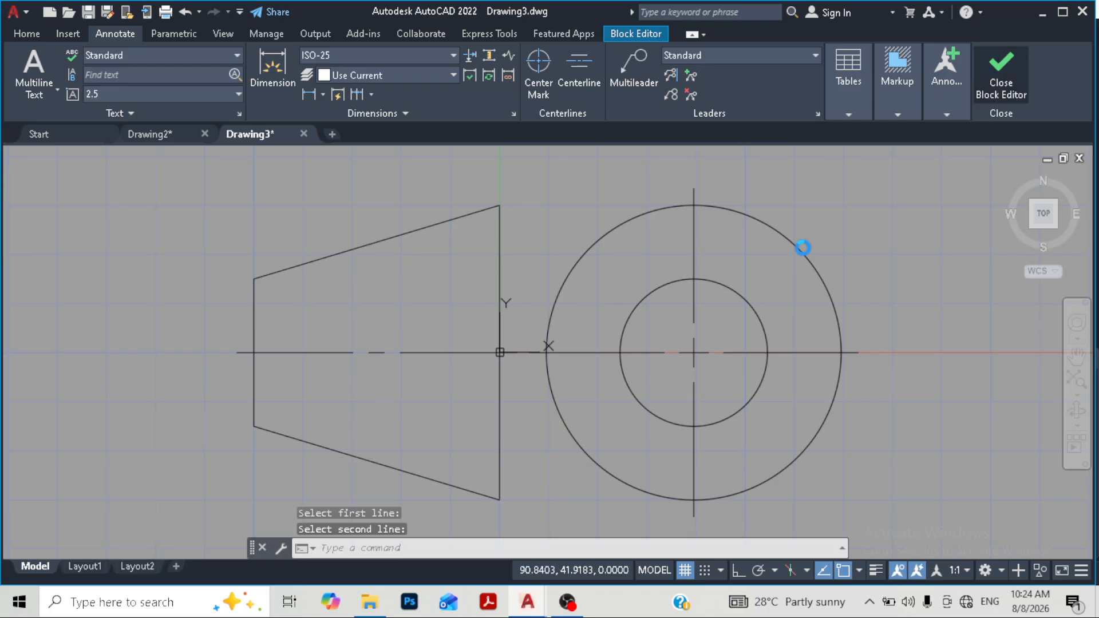
pyautogui.click(524, 275)
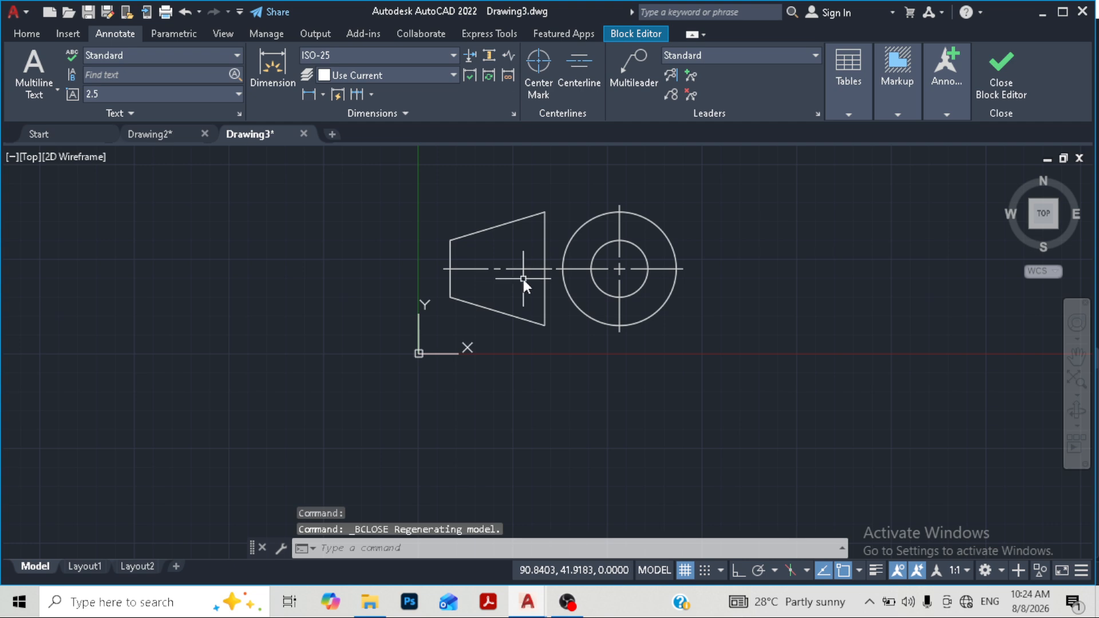
pyautogui.click(29, 32)
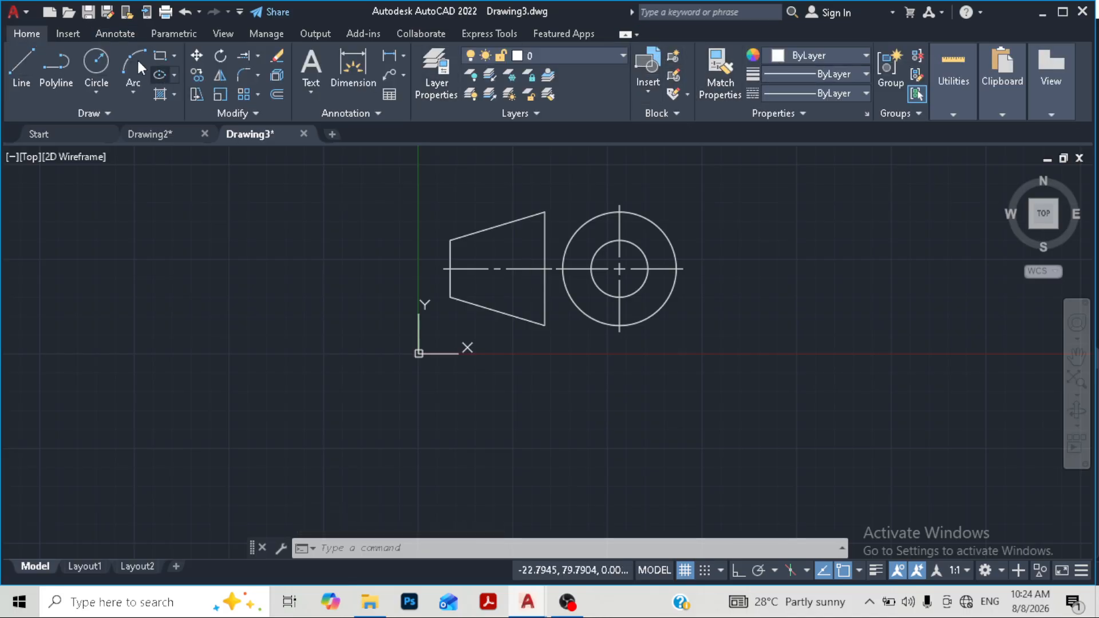
pyautogui.click(68, 35)
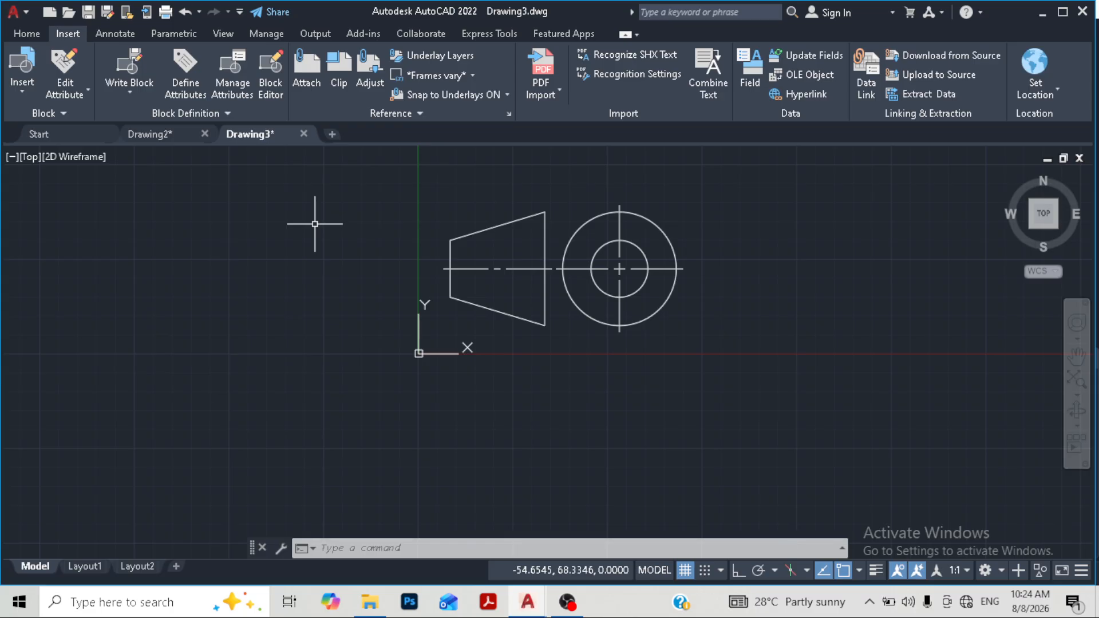
pyautogui.click(26, 33)
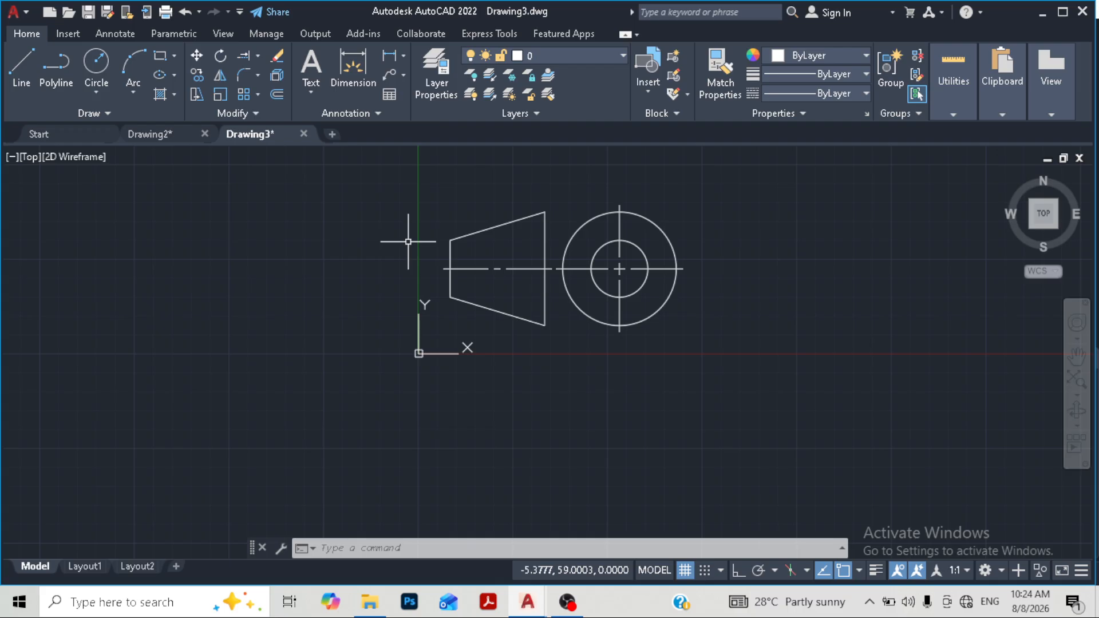
pyautogui.click(413, 196)
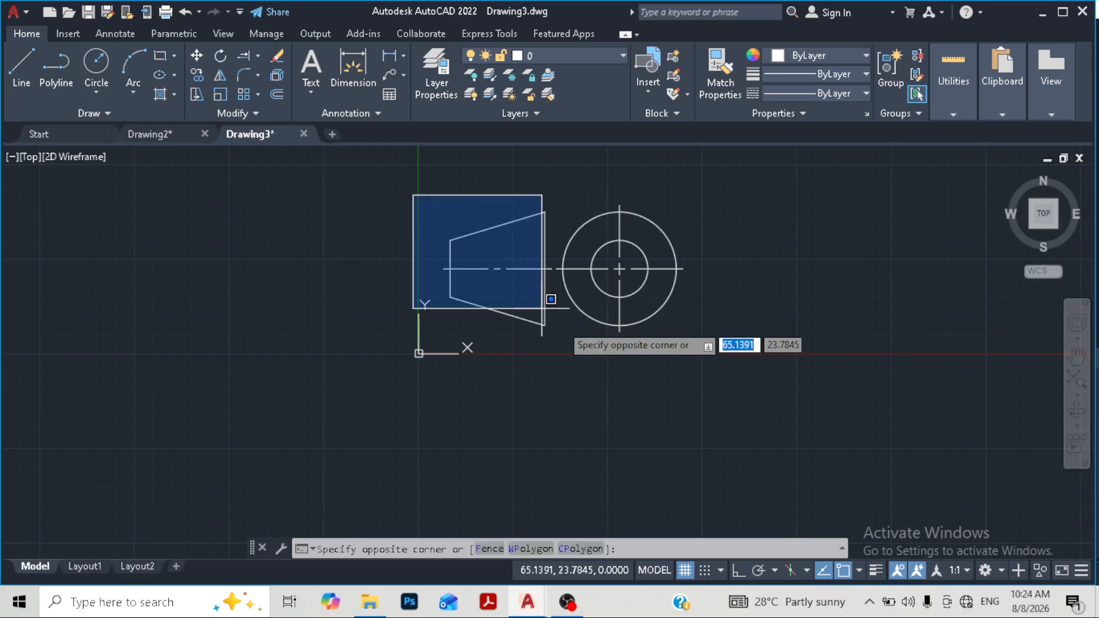
pyautogui.click(716, 362)
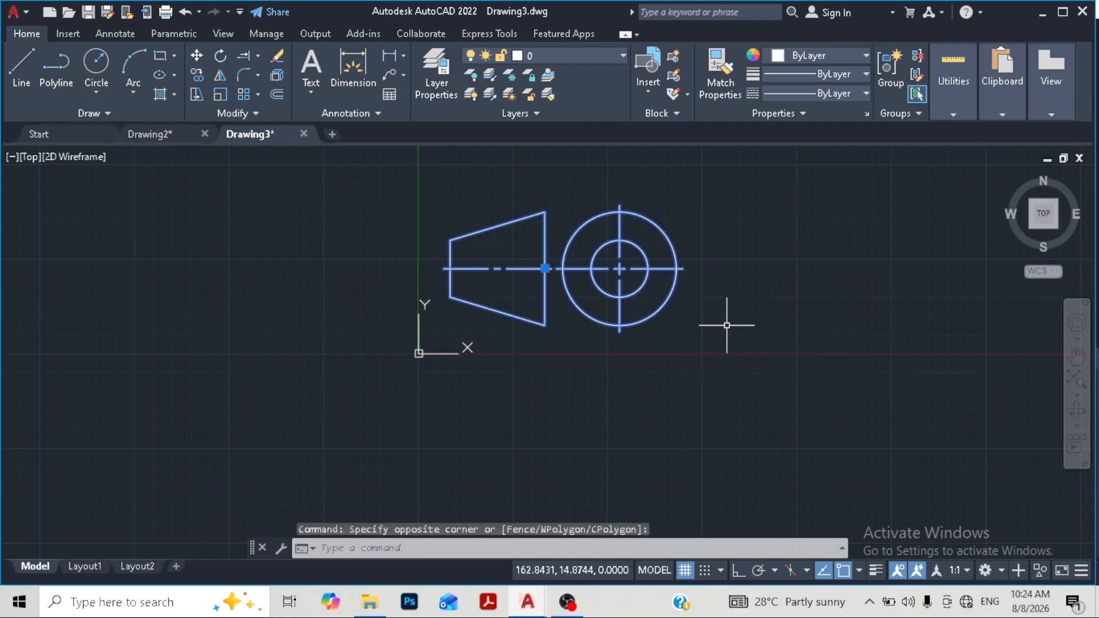
pyautogui.press('Escape')
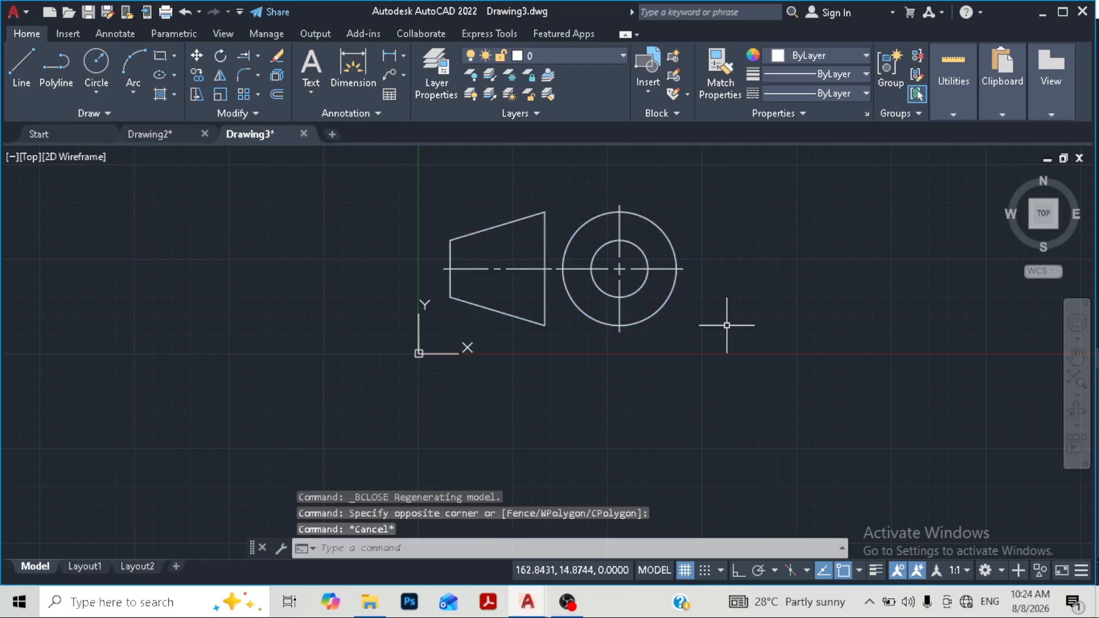
pyautogui.click(671, 111)
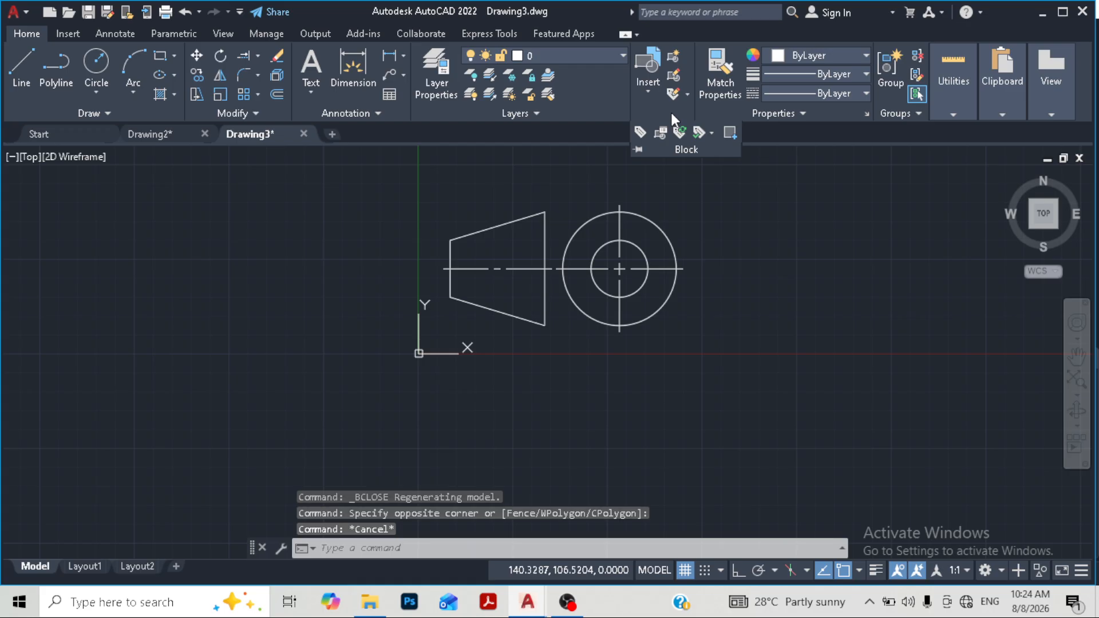
pyautogui.click(772, 216)
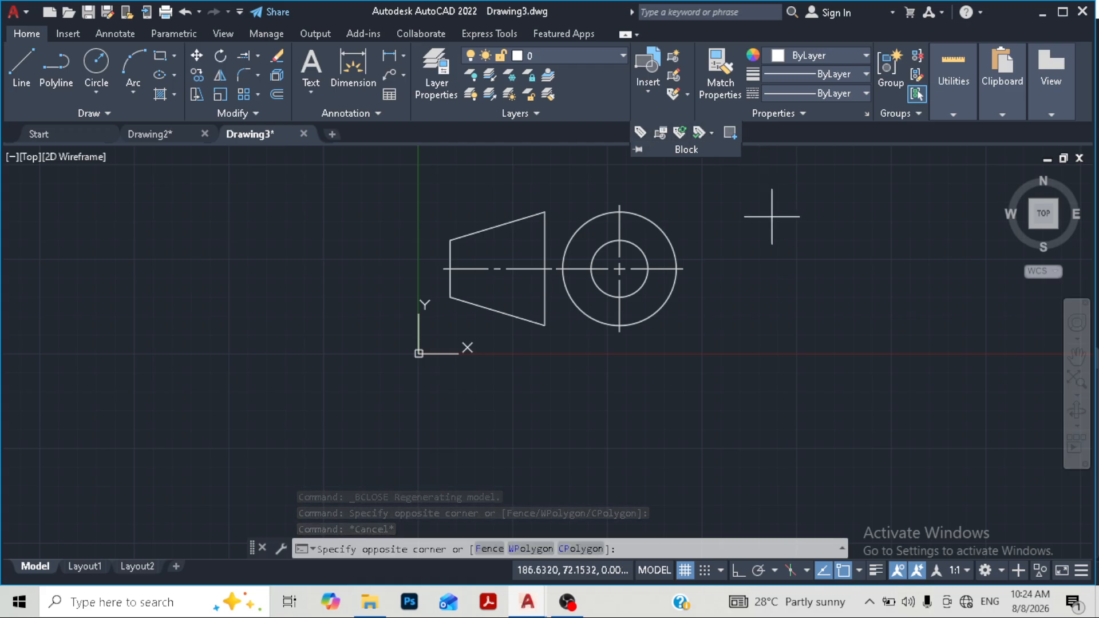
pyautogui.click(713, 202)
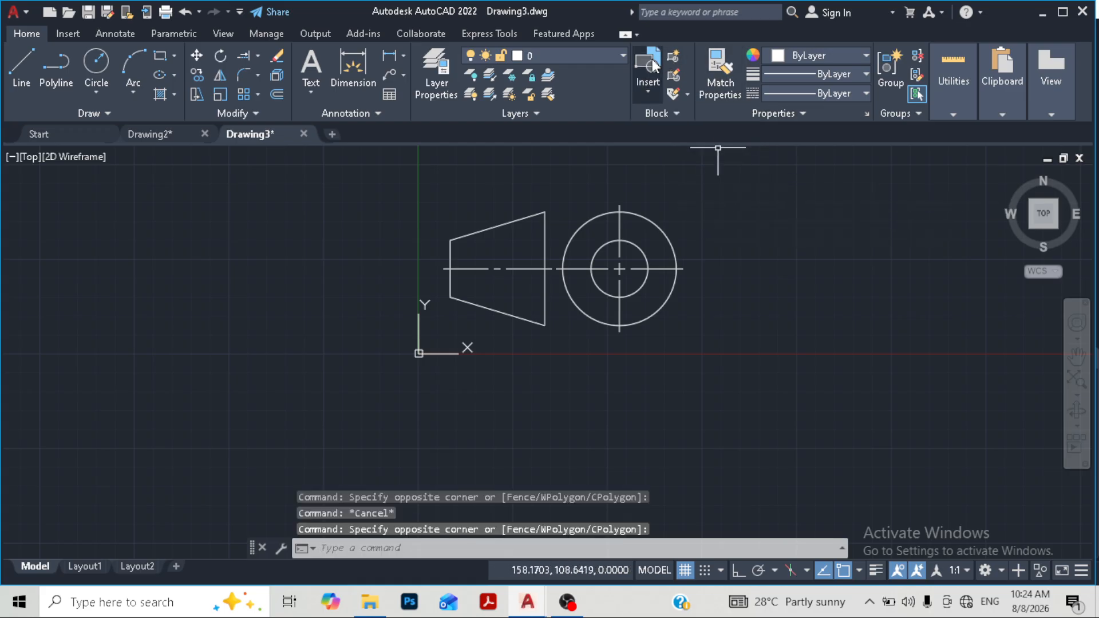